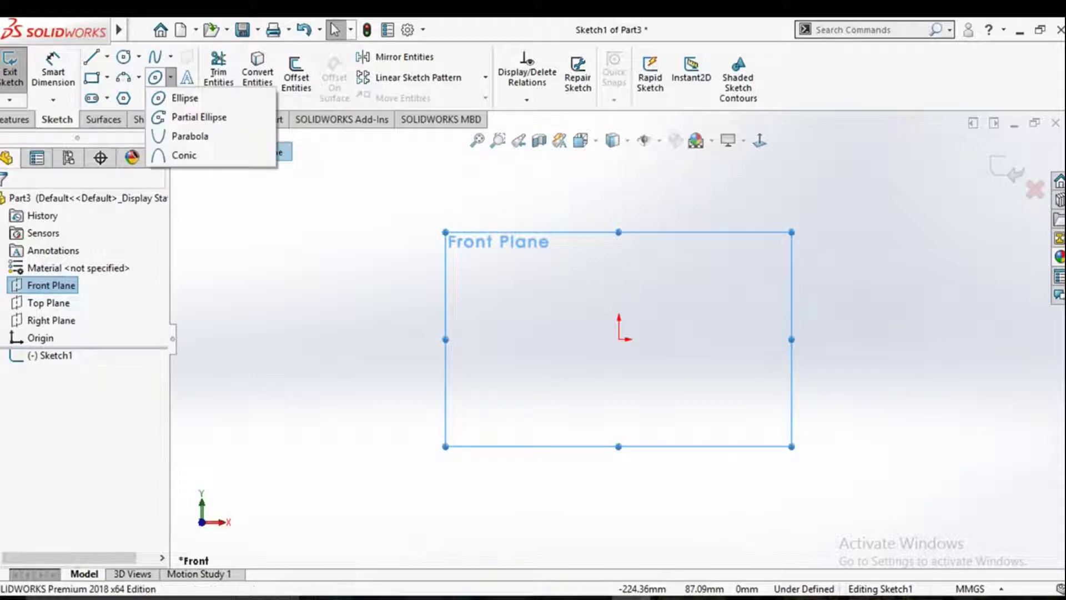
Sketch an ellipse centred on the origin with radii of about 62.4 mm horizontally and 40.6 mm vertically.
click(185, 98)
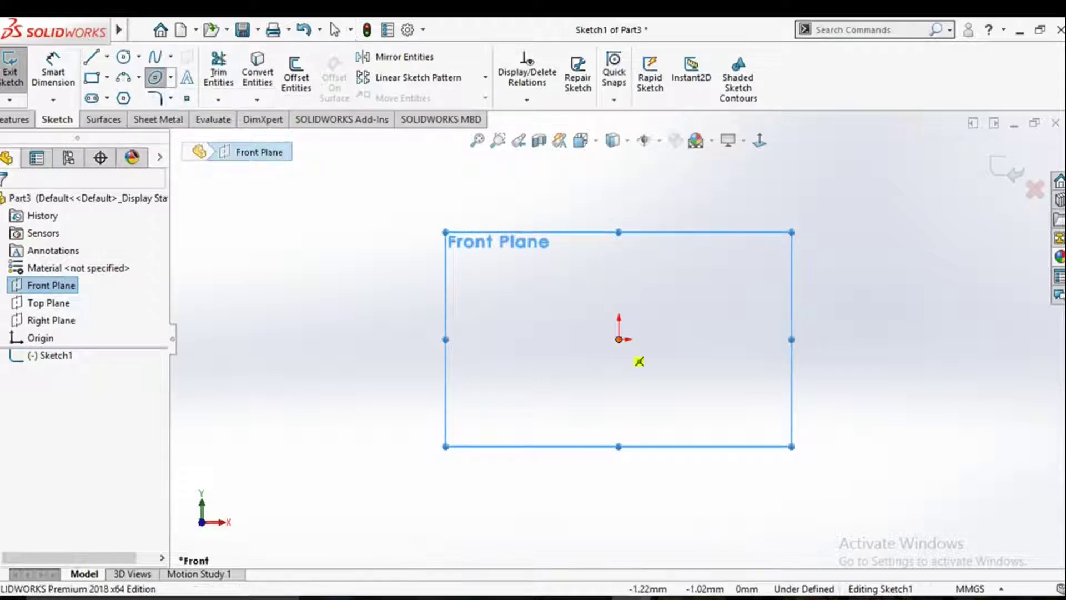
click(619, 338)
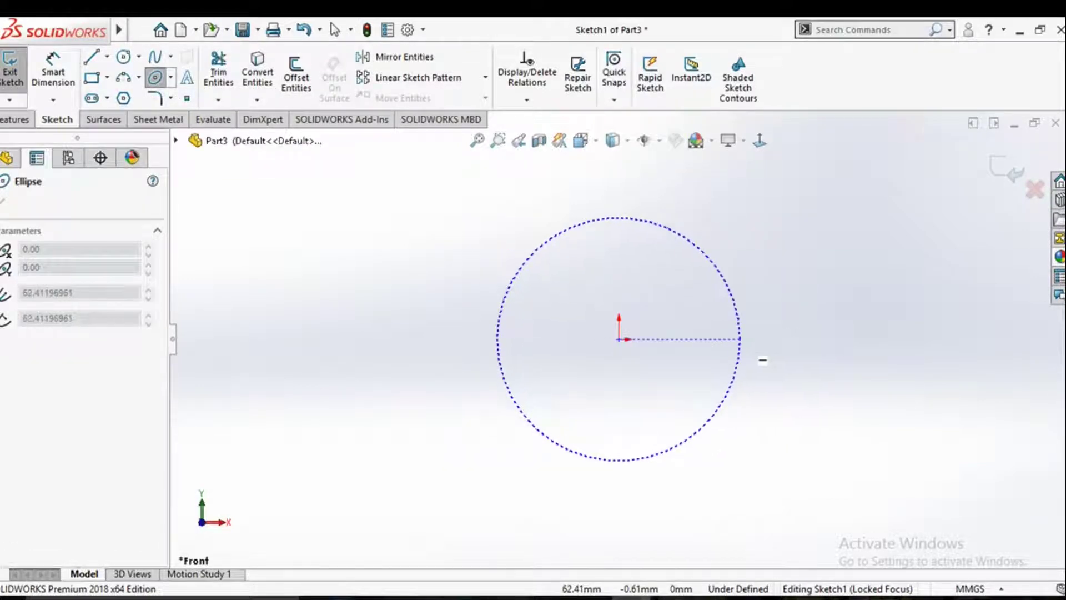
click(741, 339)
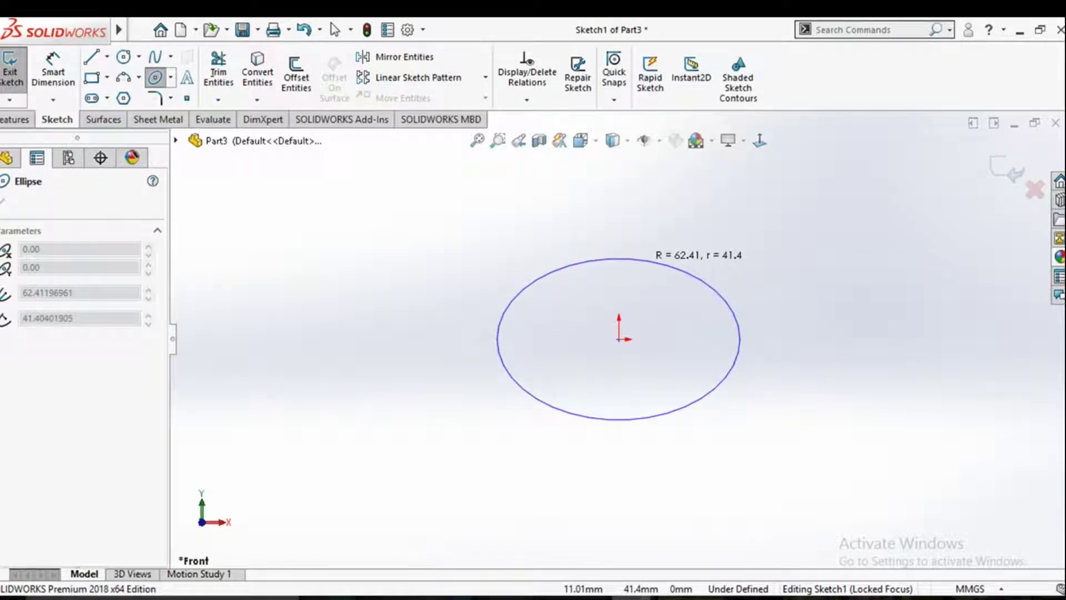
click(640, 260)
right_click(638, 260)
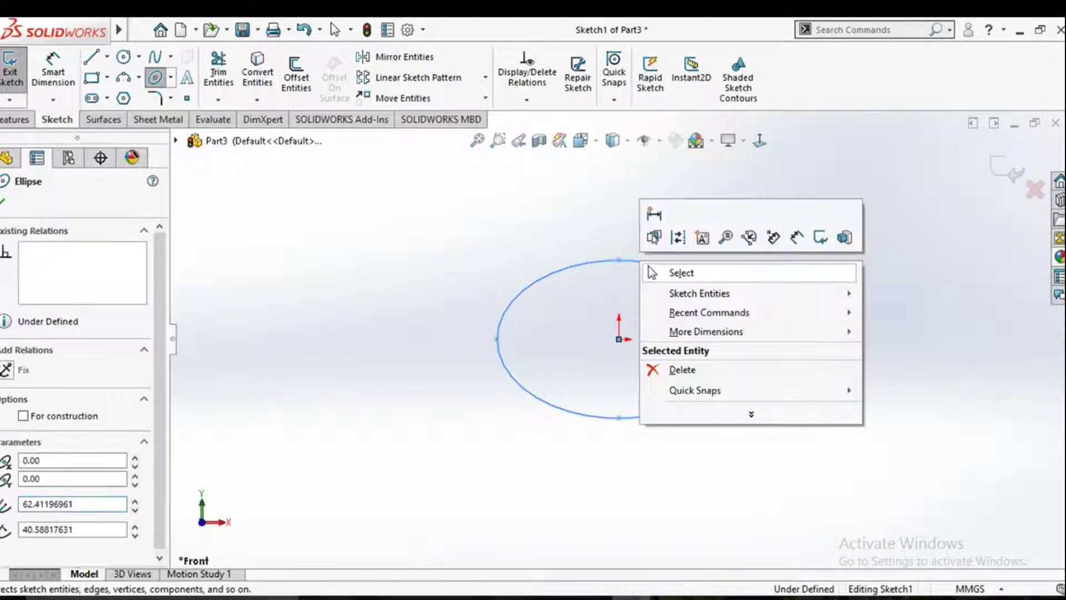
click(682, 272)
Dimension the ellipse's full height between its upper and lower points as 20 mm.
right_drag(700, 358, 694, 311)
click(619, 259)
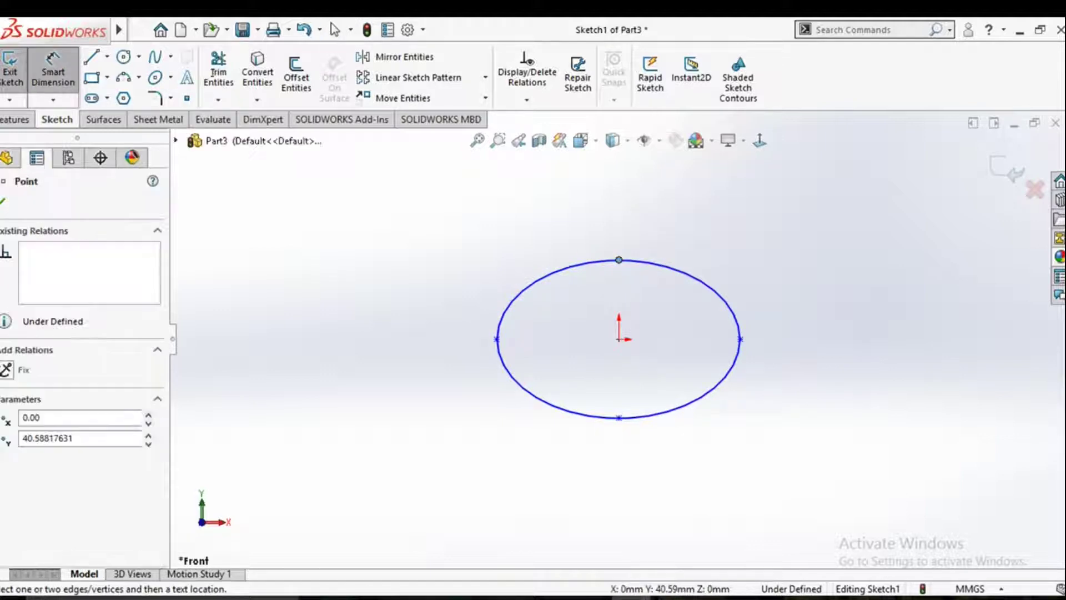
click(619, 417)
click(414, 339)
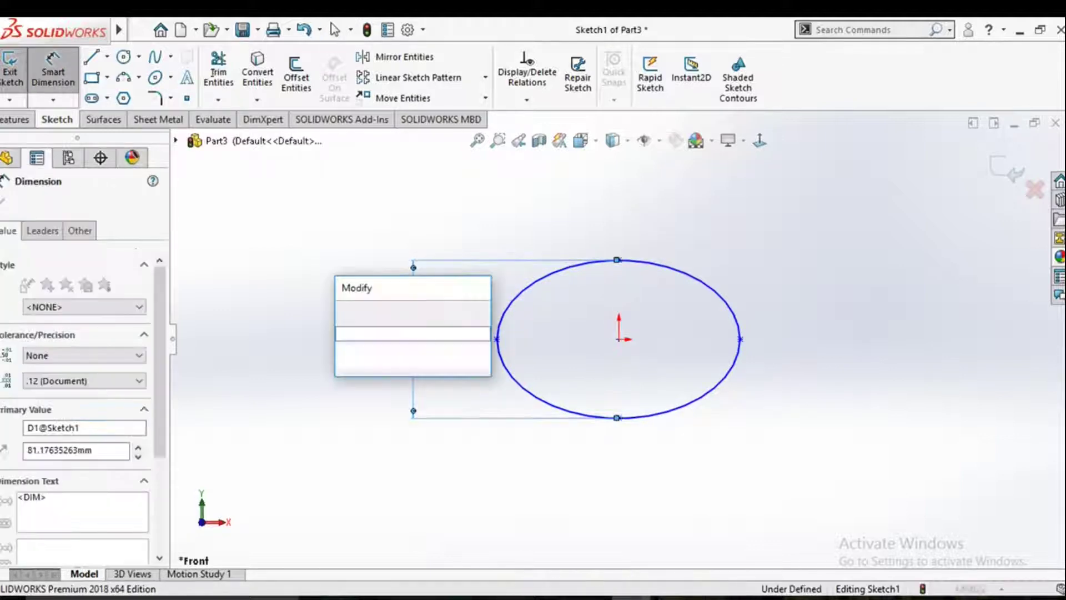
text(20)
key(Return)
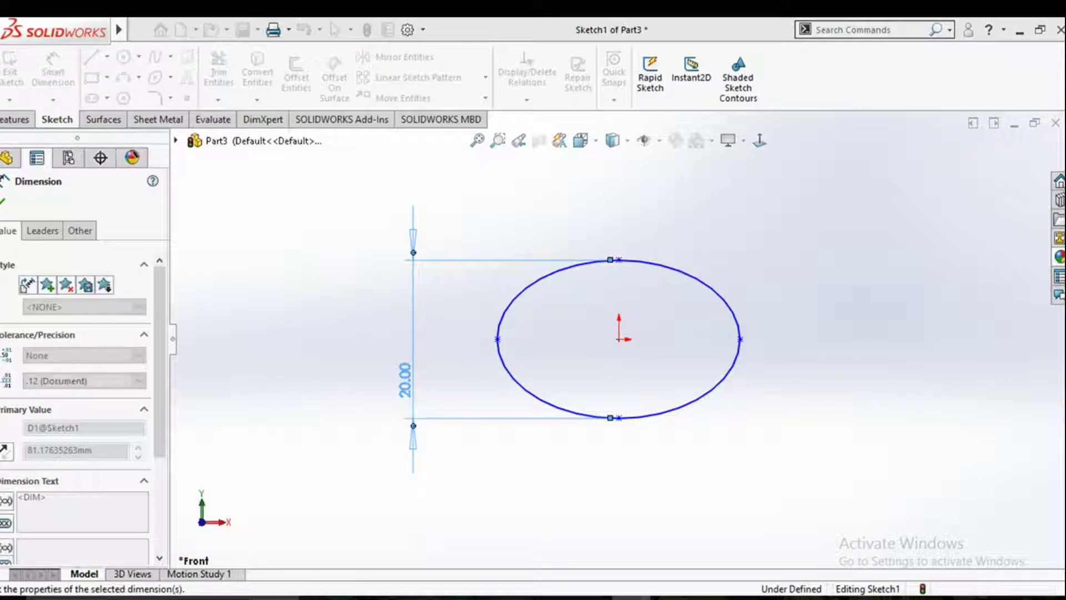
Dimension the ellipse's full width between its two side points as 28 mm.
click(498, 339)
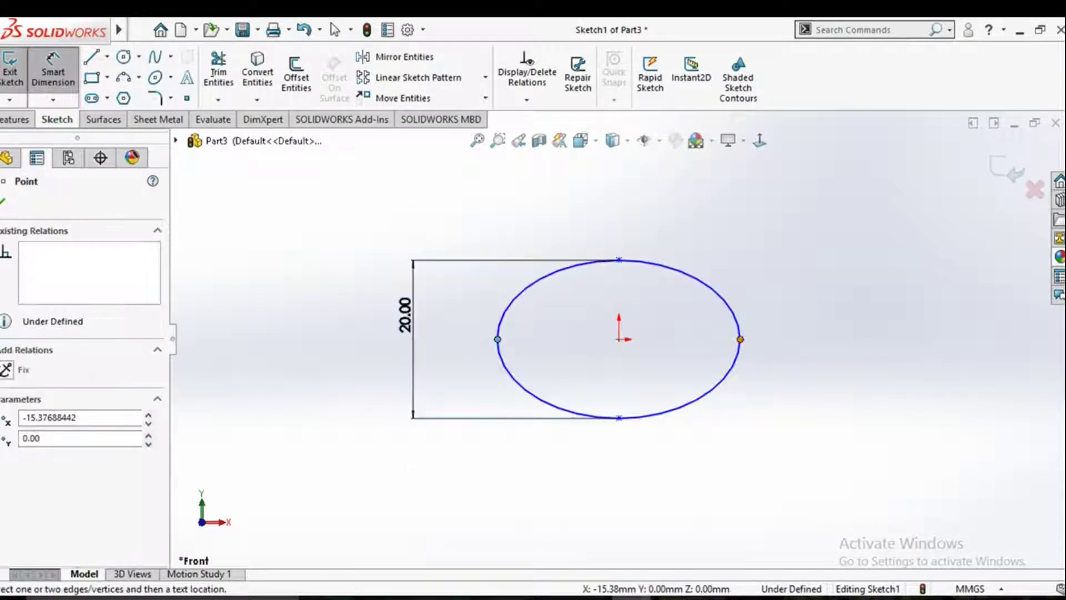
click(741, 338)
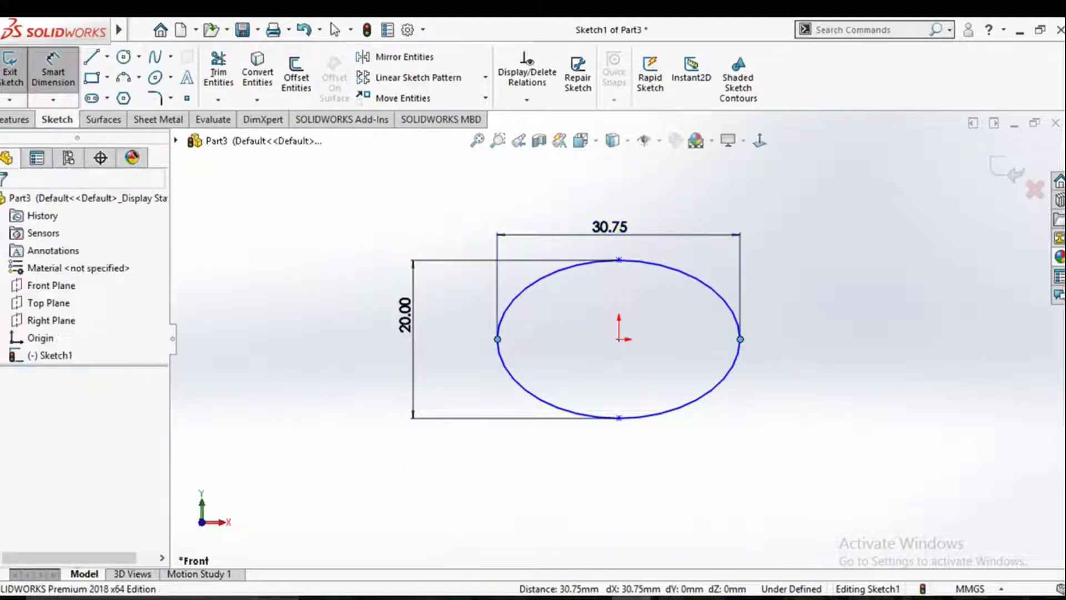
click(619, 227)
text(28)
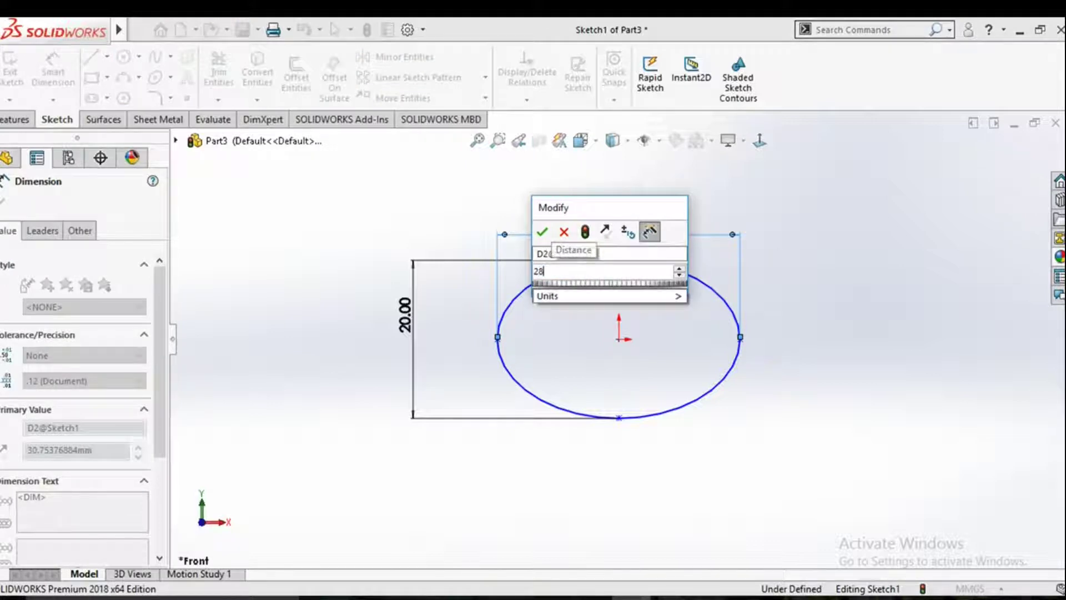
key(Return)
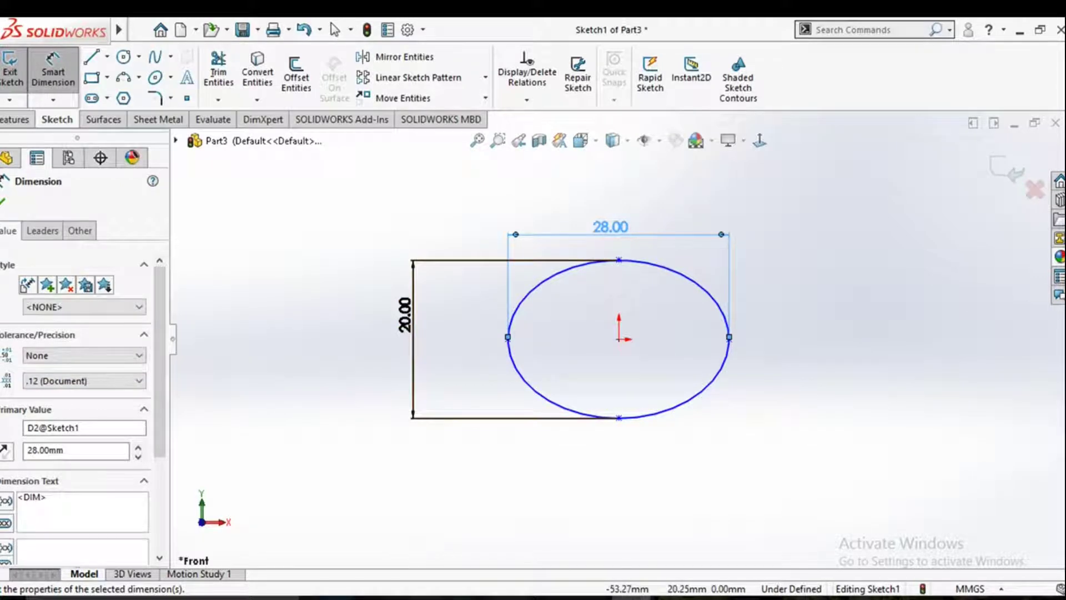
Create a swept boss with a 6 mm circular profile along the ellipse.
click(16, 119)
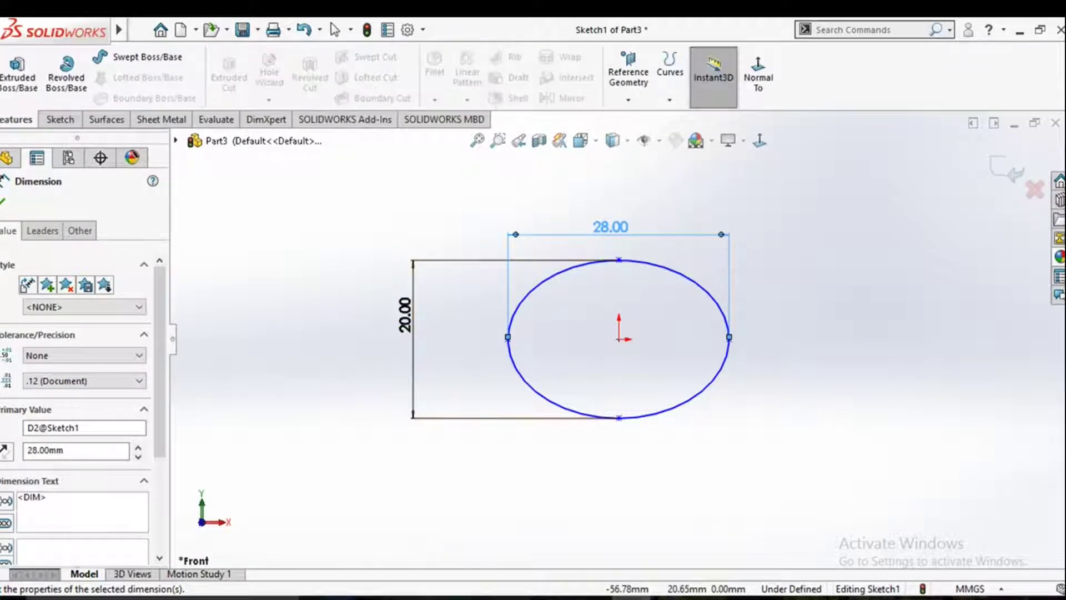
click(141, 56)
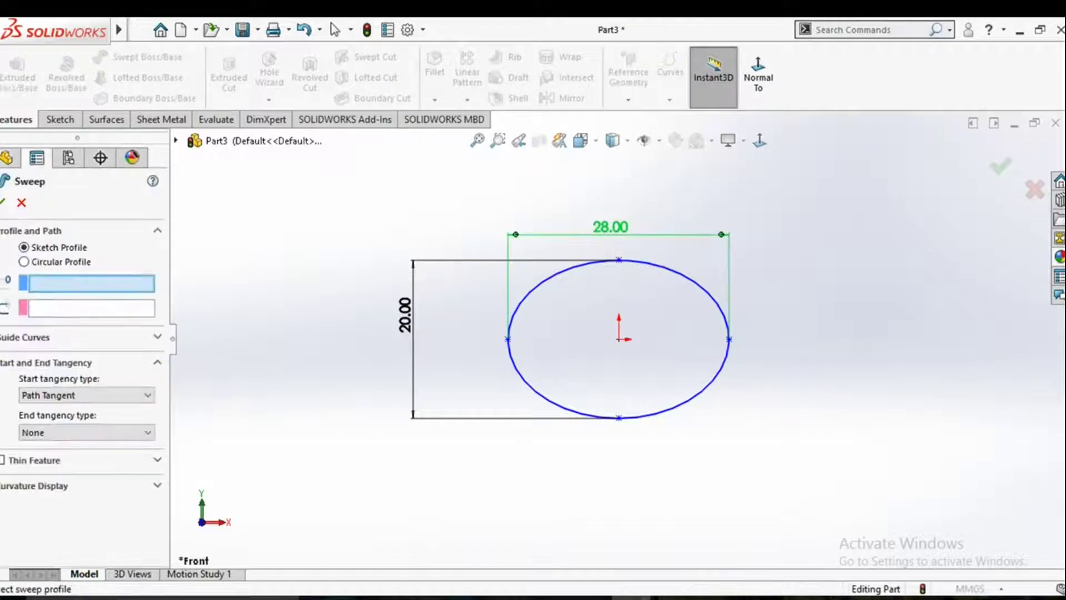
click(24, 262)
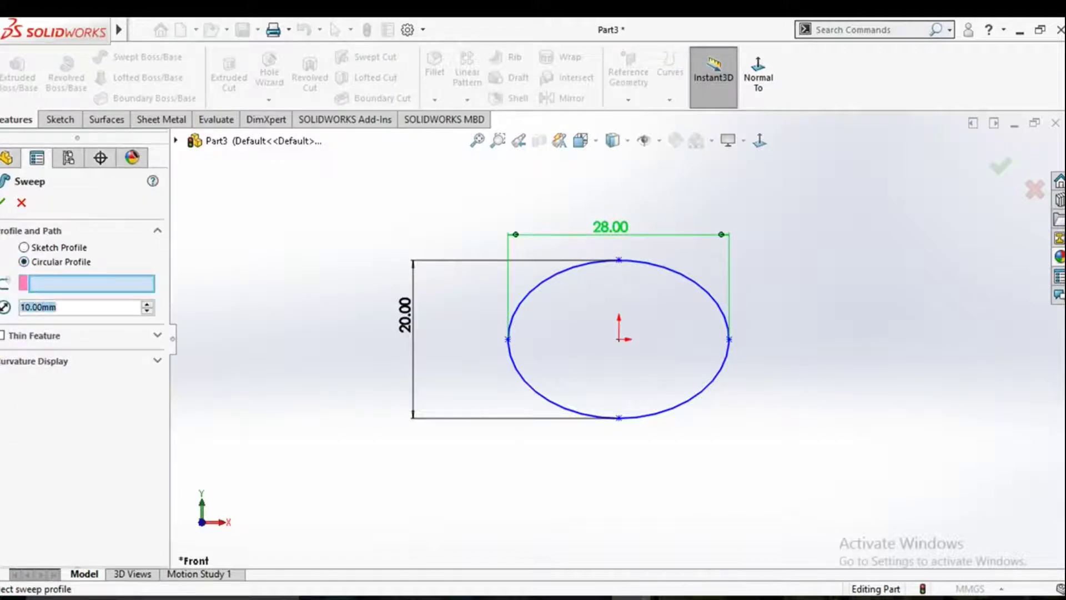
text(6)
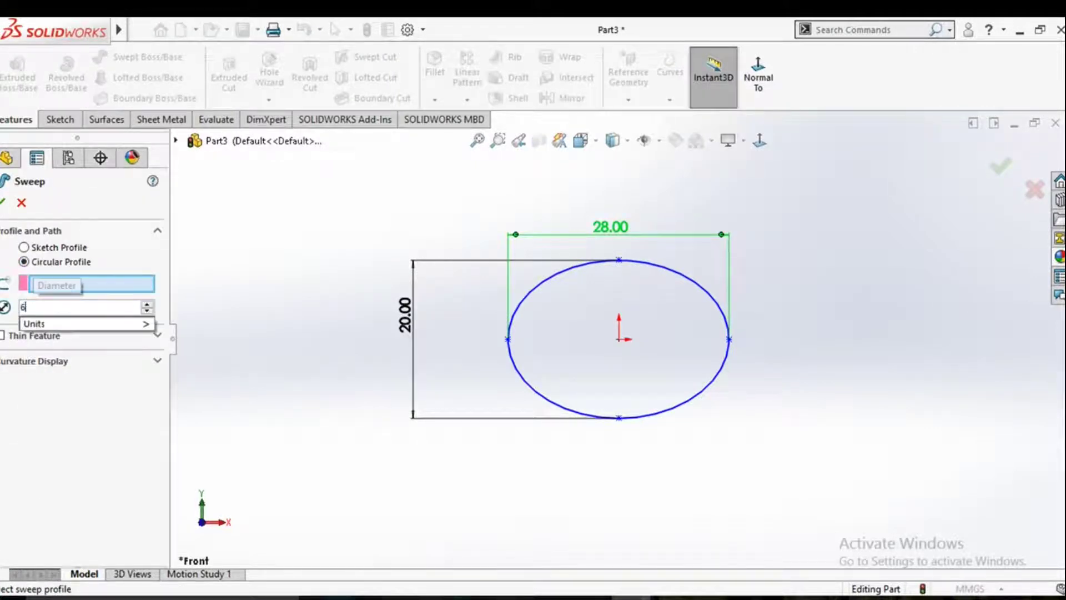
click(544, 280)
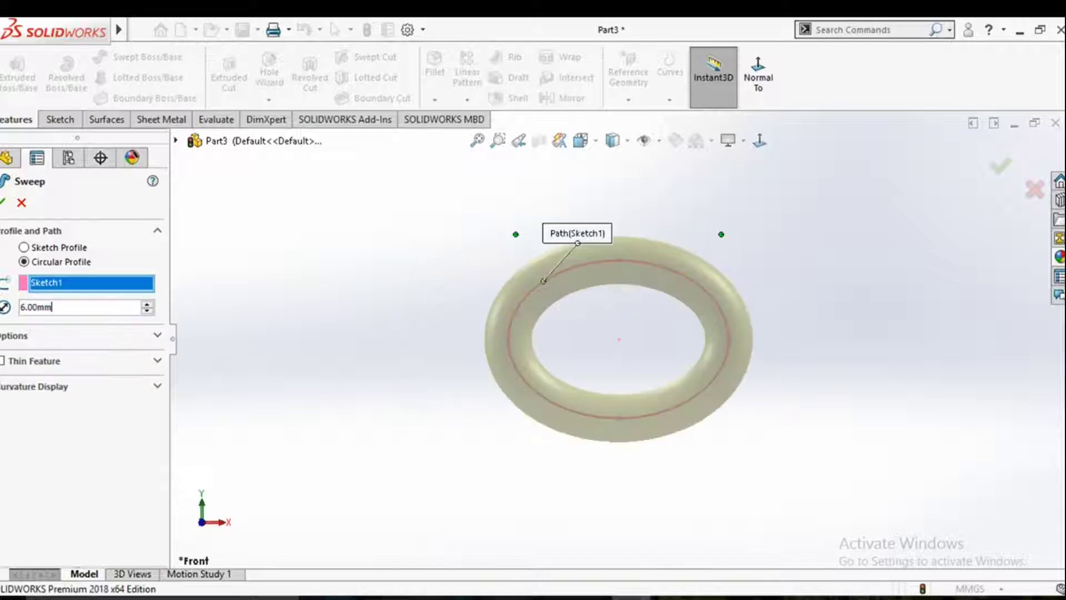
mouse_move(500, 226)
middle_down()
mouse_move(522, 258)
mouse_move(508, 230)
middle_up()
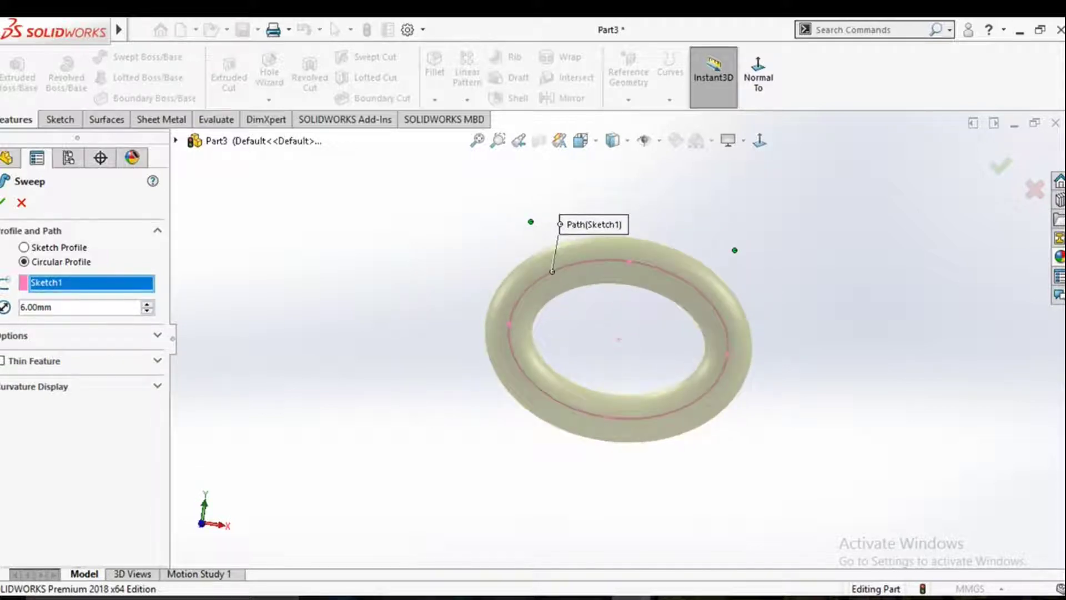
key(Return)
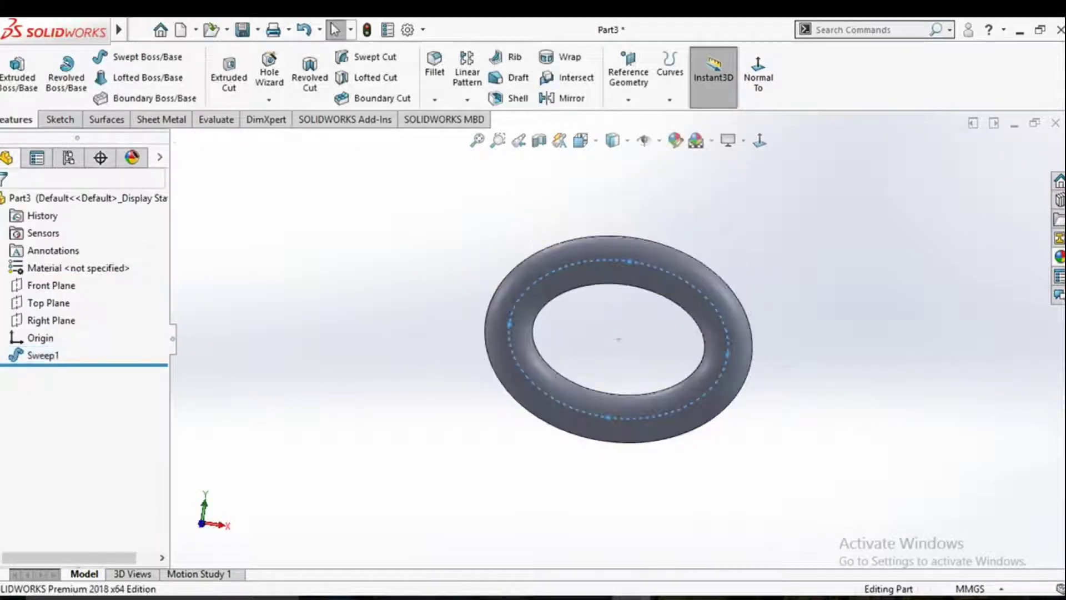
middle_drag(555, 266, 634, 295)
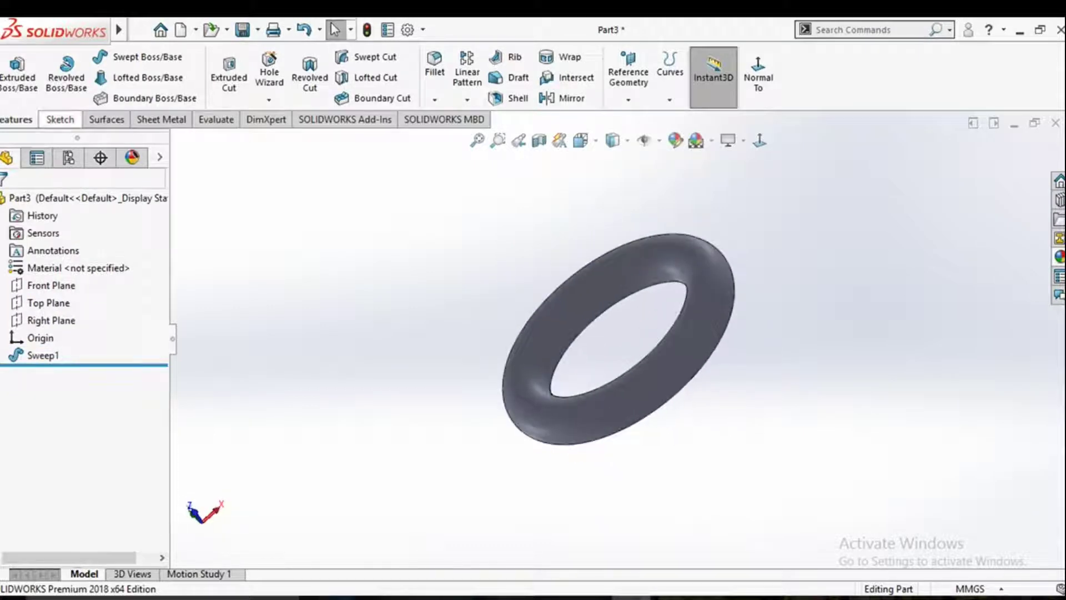
Apply a Flex feature to the swept ring, using Twisting with an angle of 90 degrees.
click(140, 29)
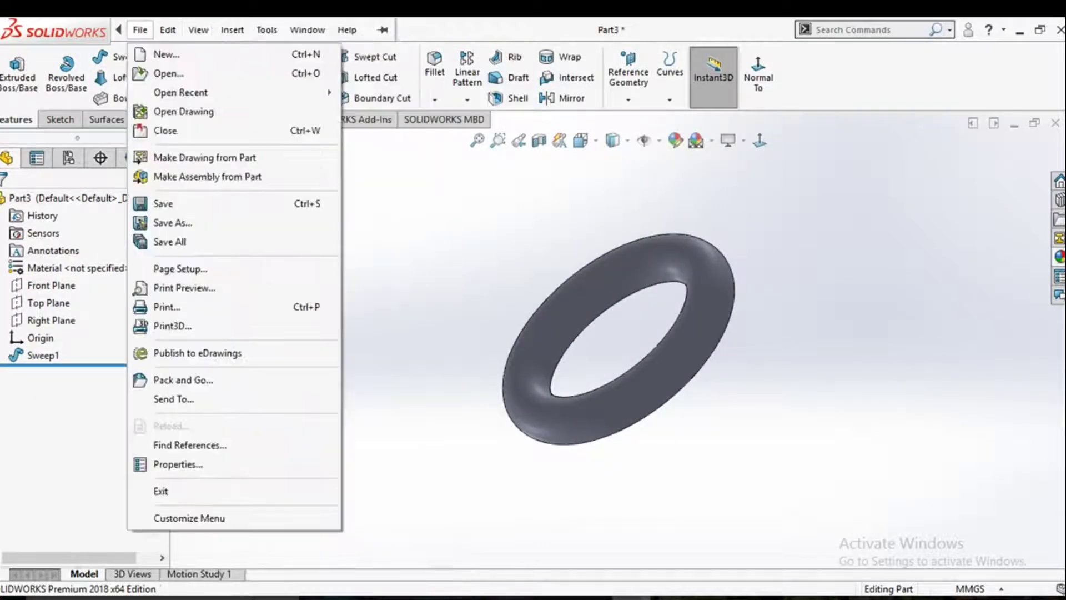
key(Escape)
click(232, 30)
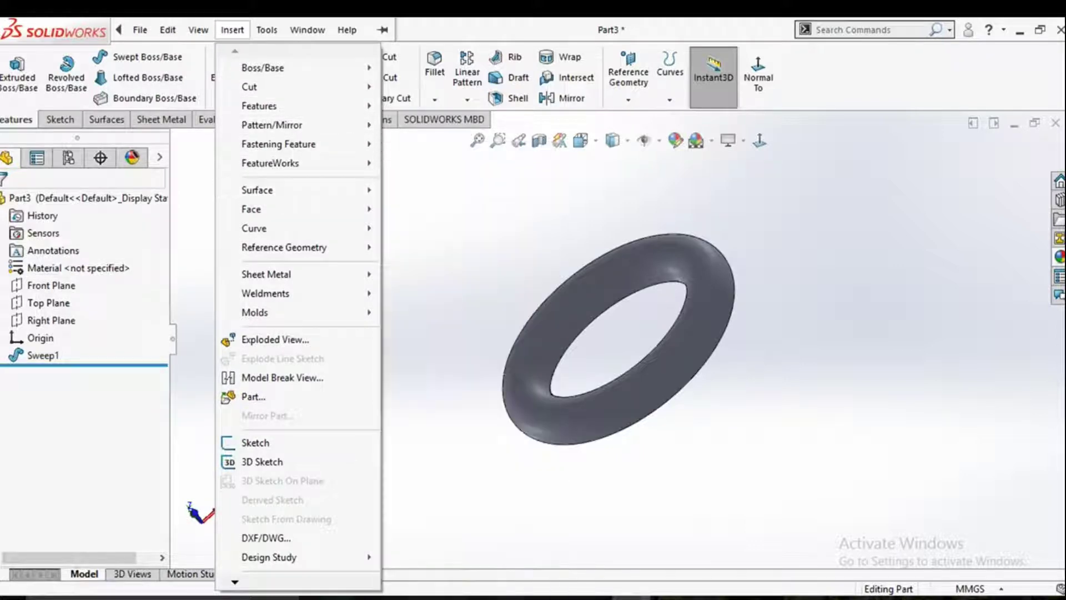
mouse_move(259, 105)
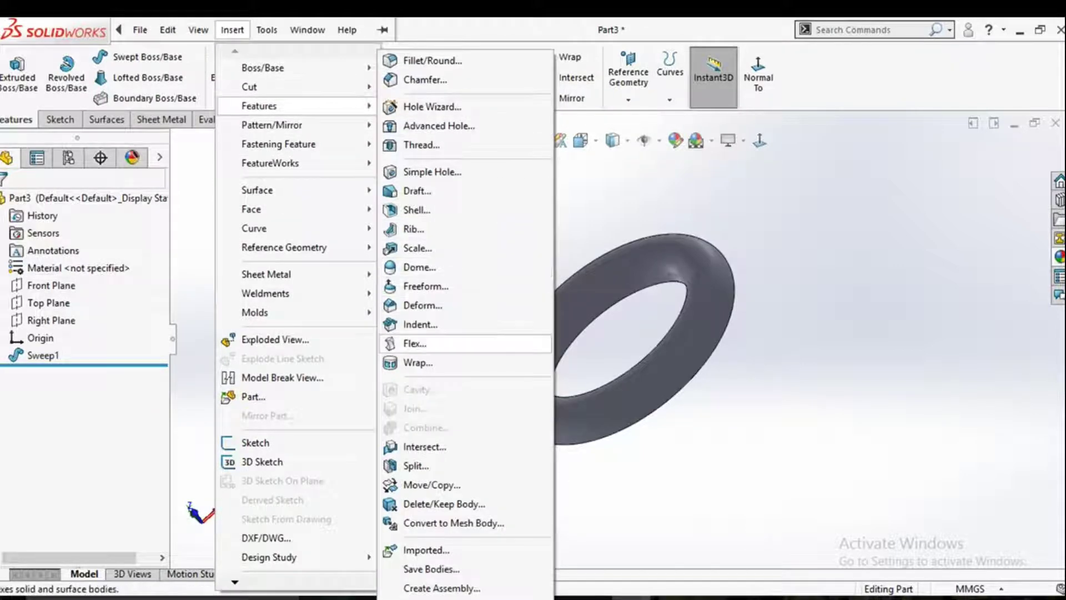
click(415, 343)
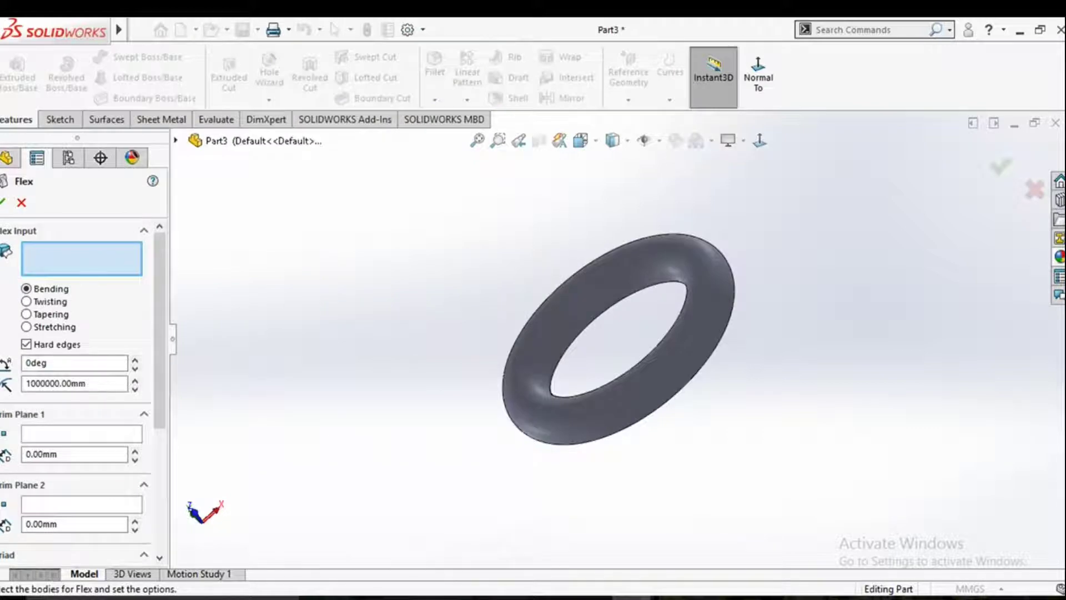
click(26, 301)
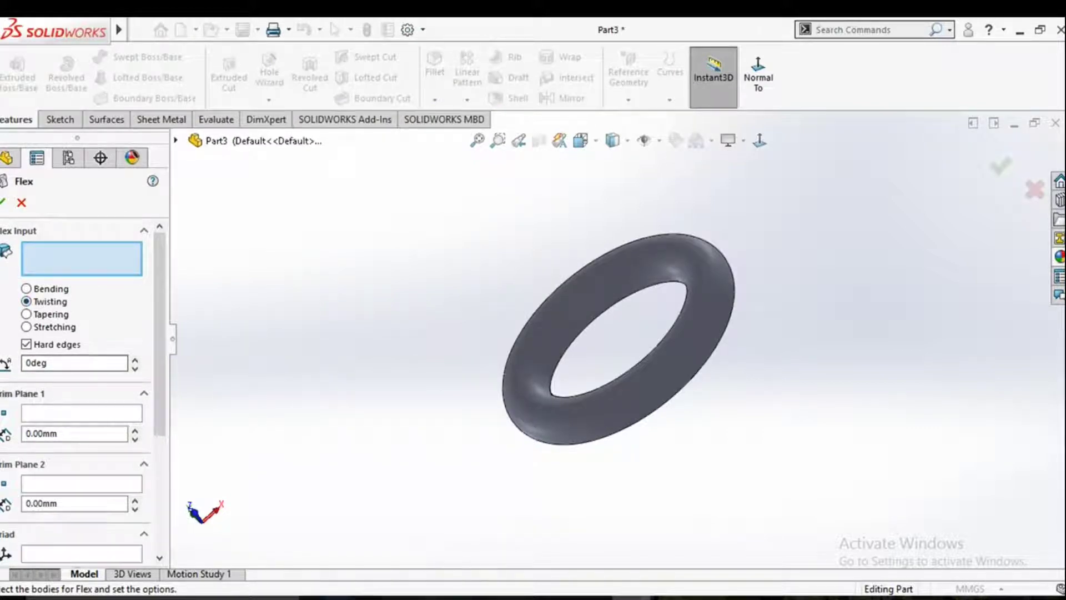
click(561, 328)
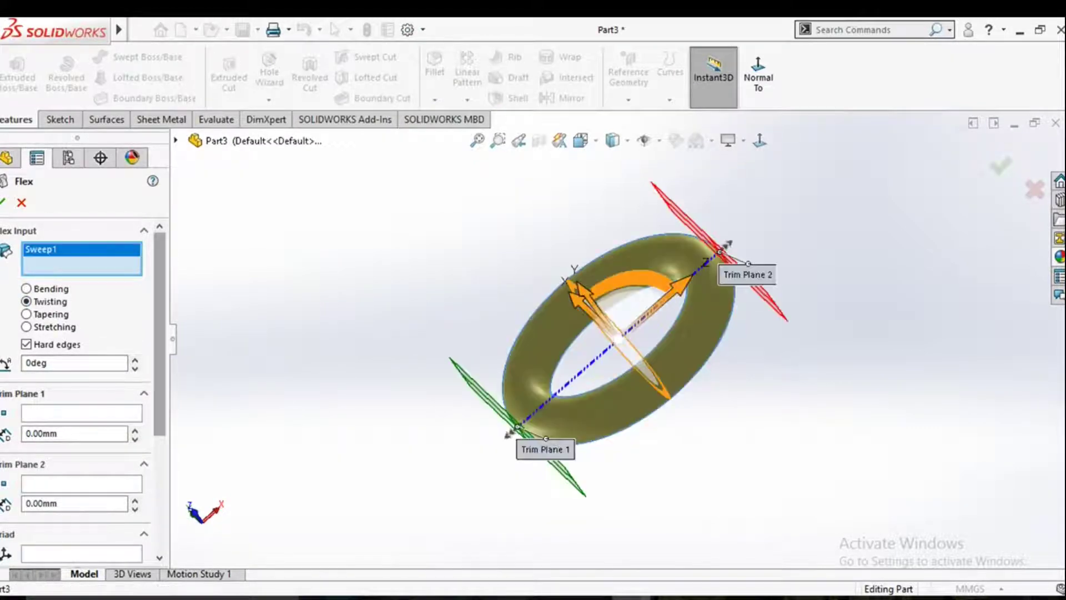
click(46, 363)
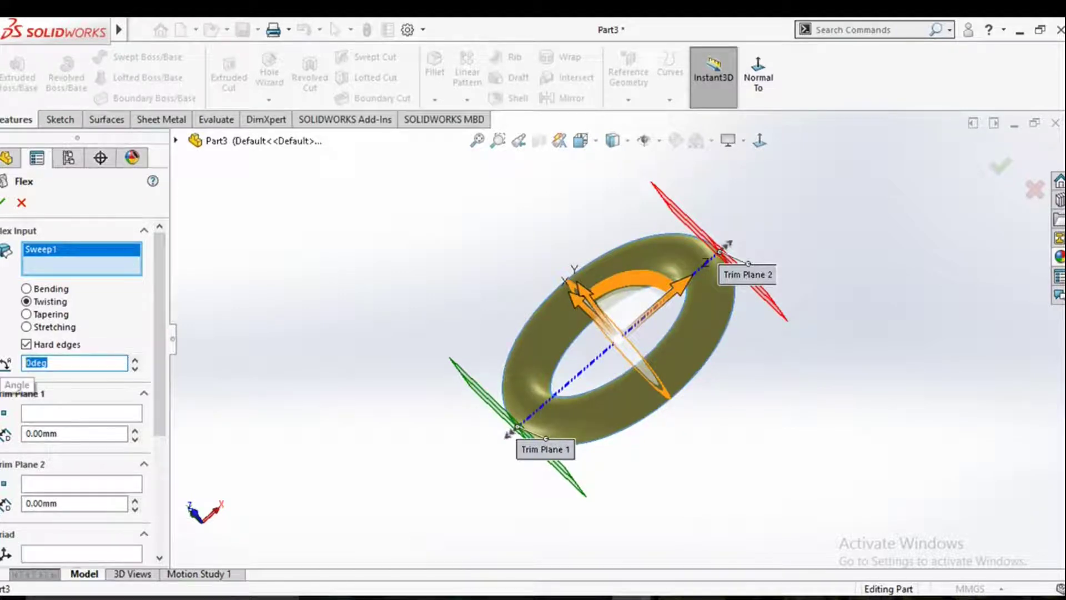
text(90)
key(Return)
middle_drag(556, 344, 705, 338)
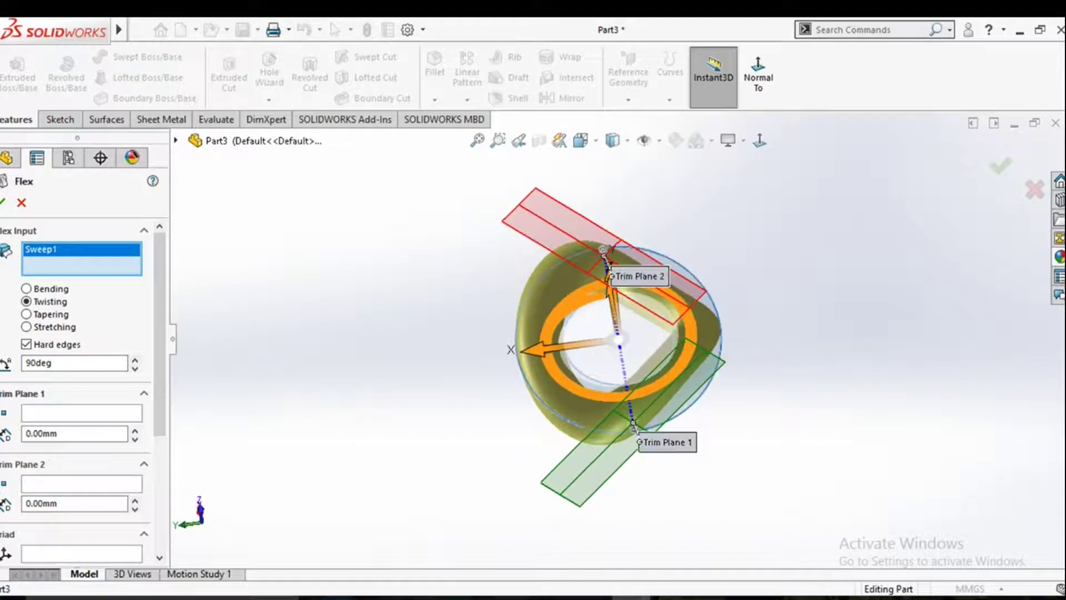
key(Return)
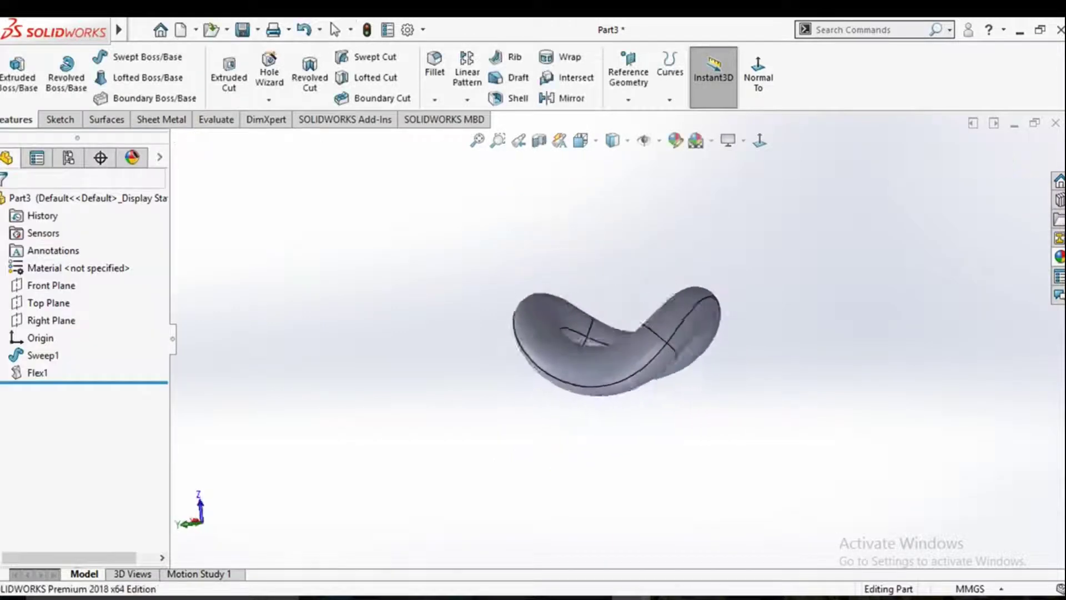
Examine the twisted ring from several angles and up close, ending with a view square to its side.
middle_drag(602, 360, 522, 375)
key(space)
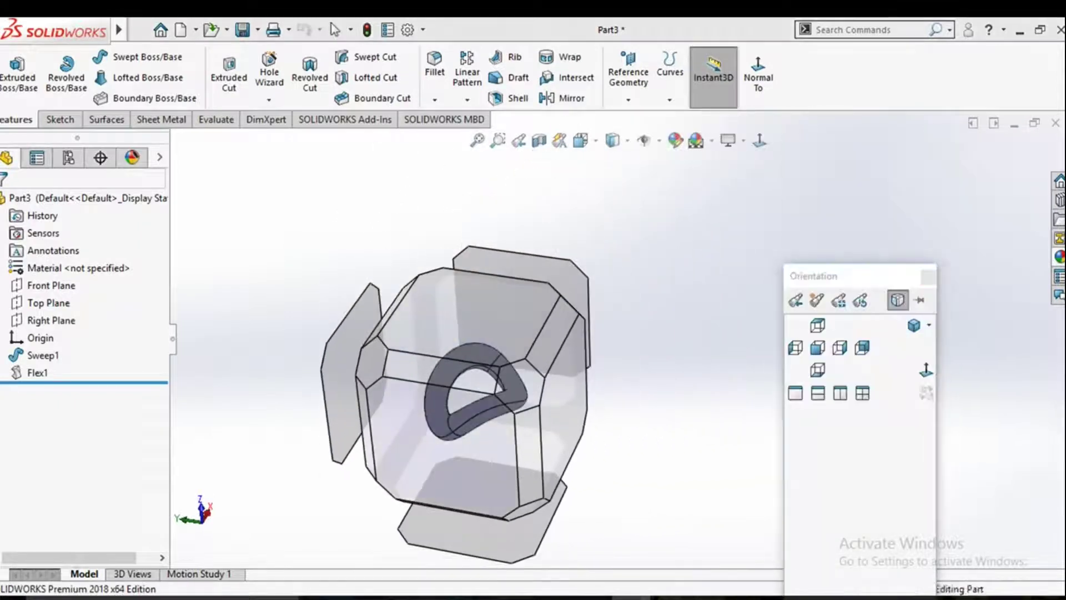
click(483, 436)
scroll(501, 427, up, 4)
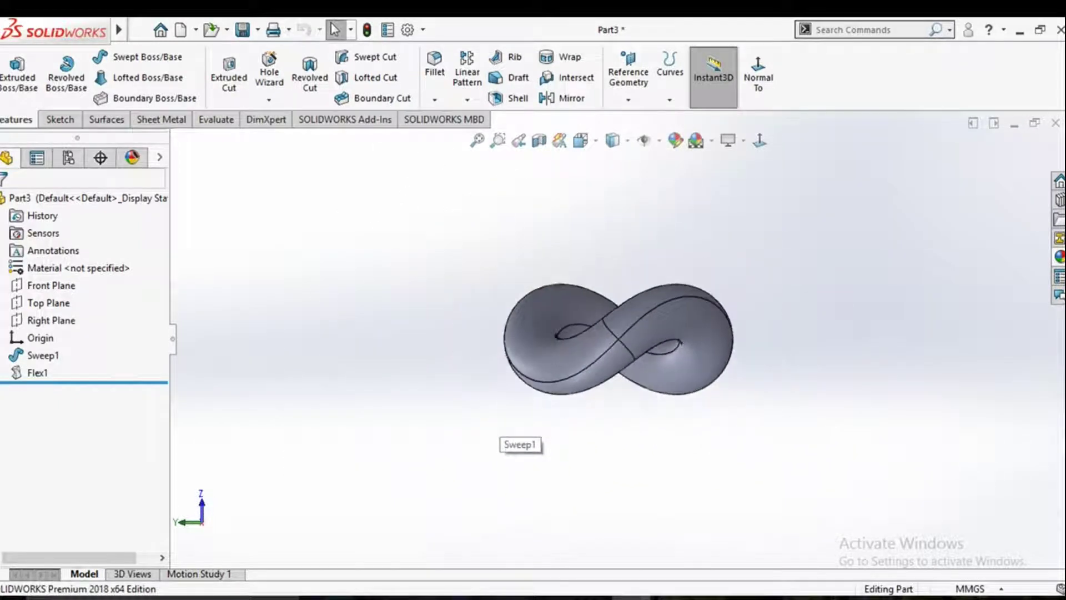
scroll(502, 427, down, 4)
middle_drag(502, 426, 525, 386)
key(space)
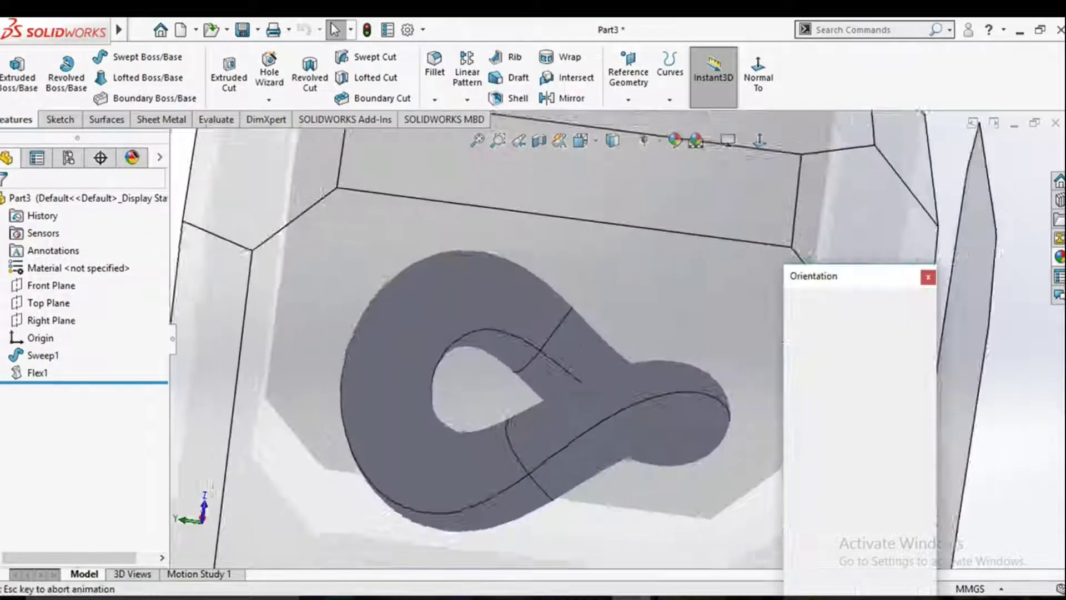
click(481, 434)
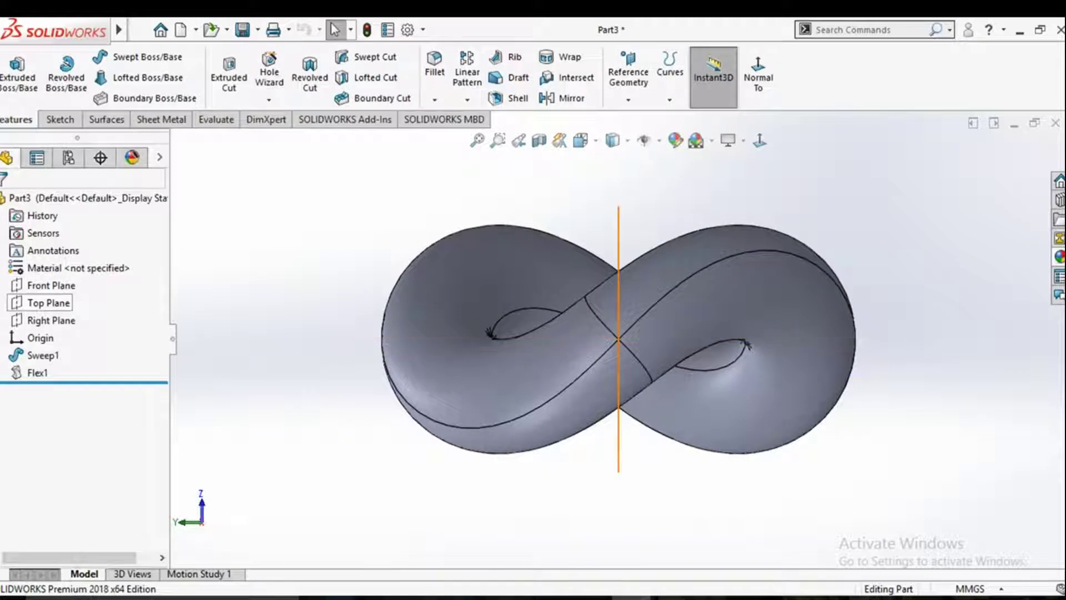
Start a new sketch on the Top Plane and inspect the twisted ring relative to that plane.
click(49, 302)
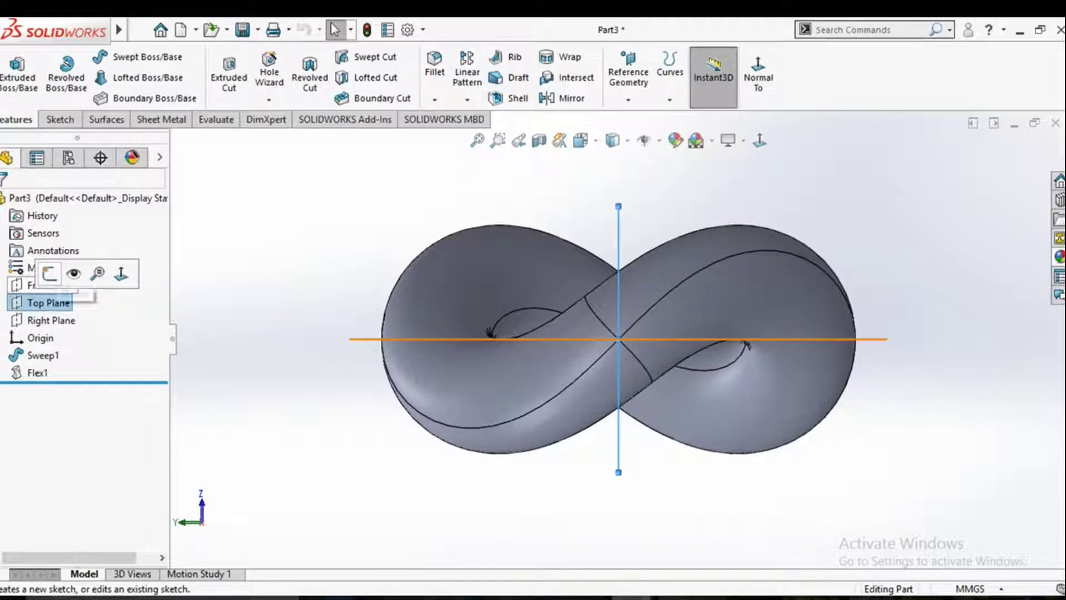
click(49, 273)
key(ctrl+8)
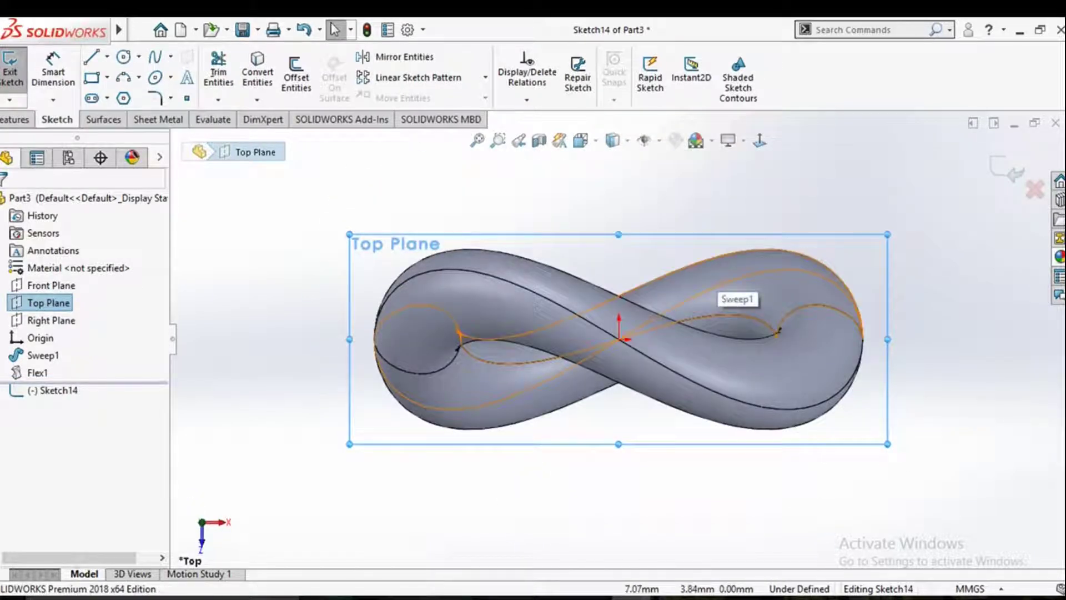
middle_drag(690, 323, 661, 370)
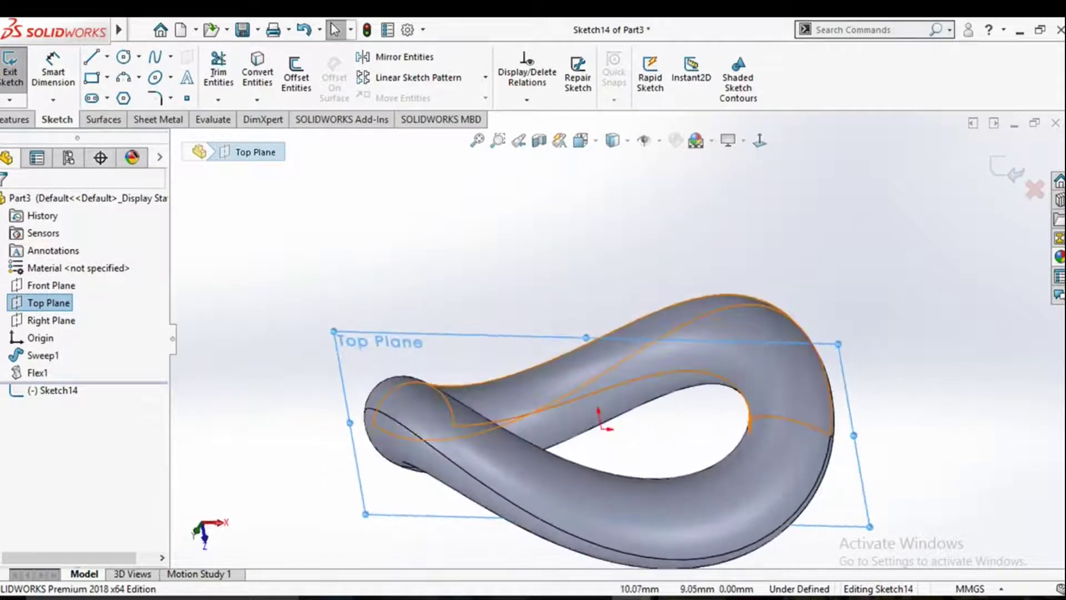
Sketch a horizontal rectangle about 33 mm wide across the ring's upper edge in the top view, its lower side slightly overlapping the ring.
key(space)
click(472, 413)
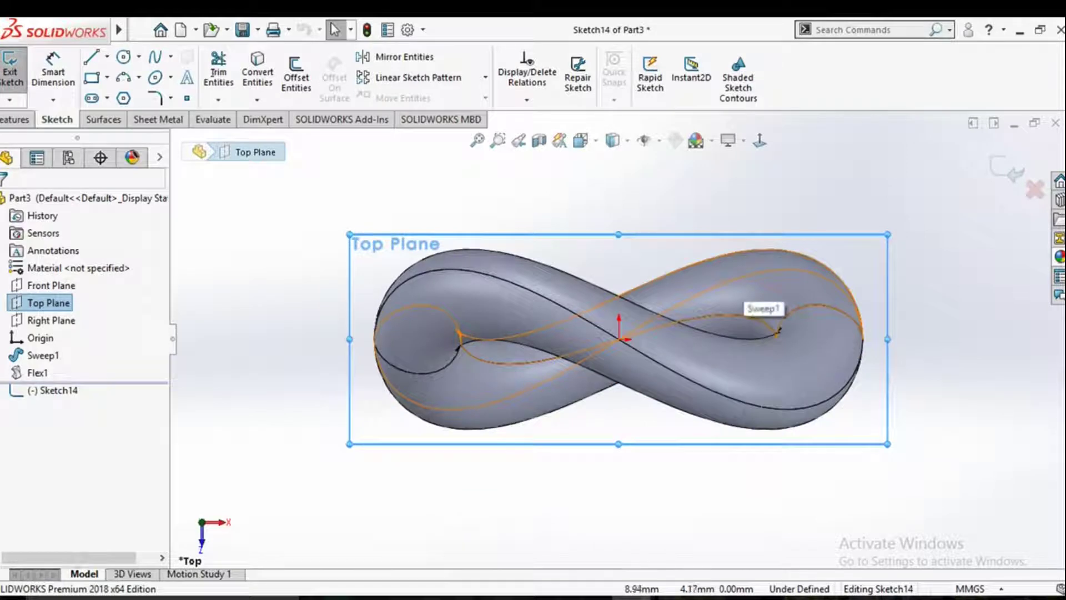
click(92, 77)
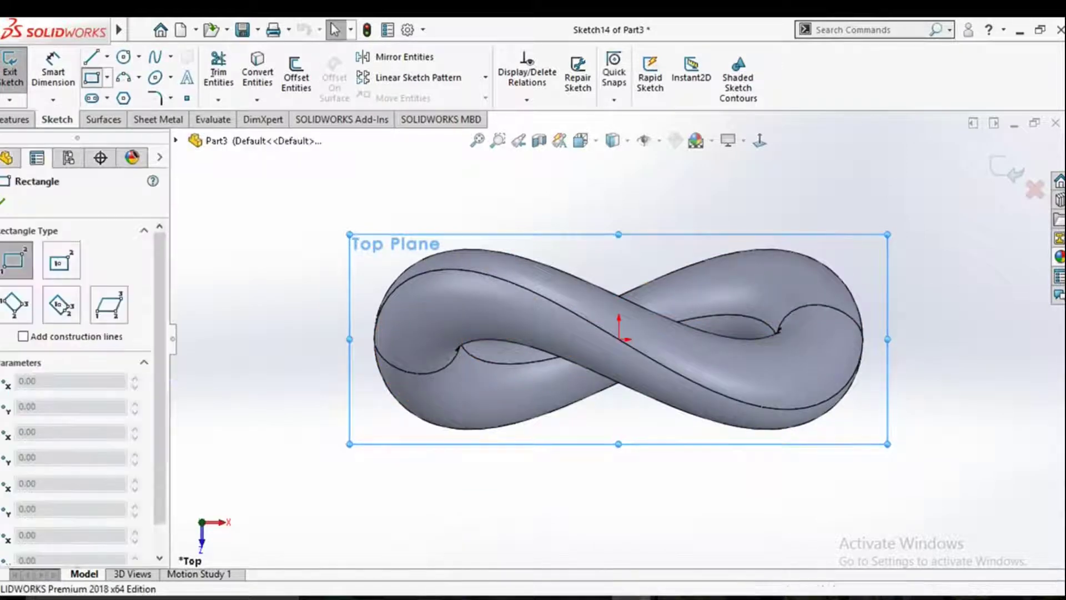
click(366, 221)
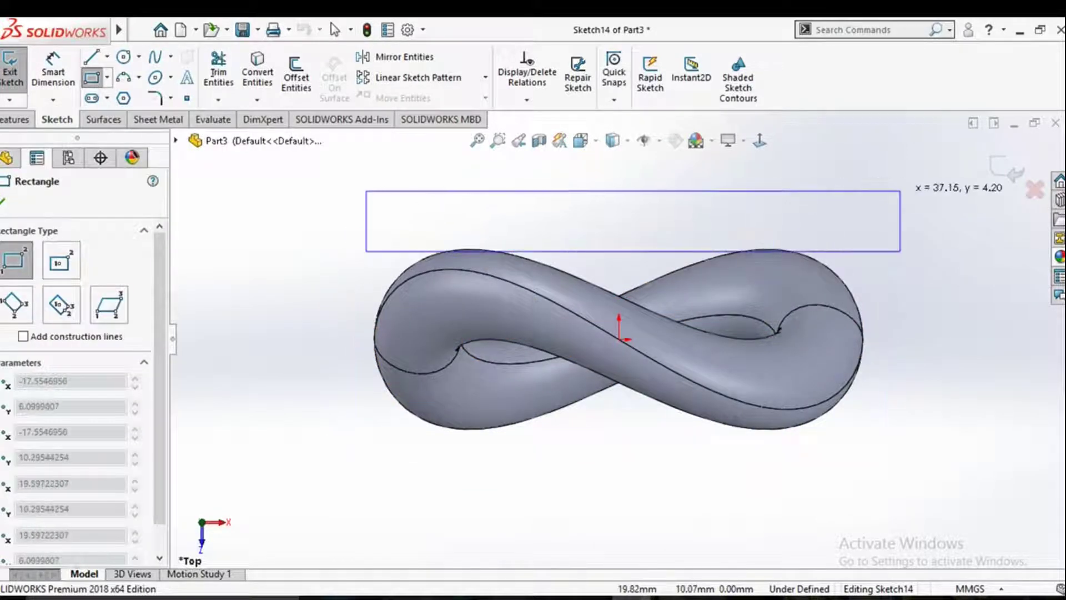
click(843, 176)
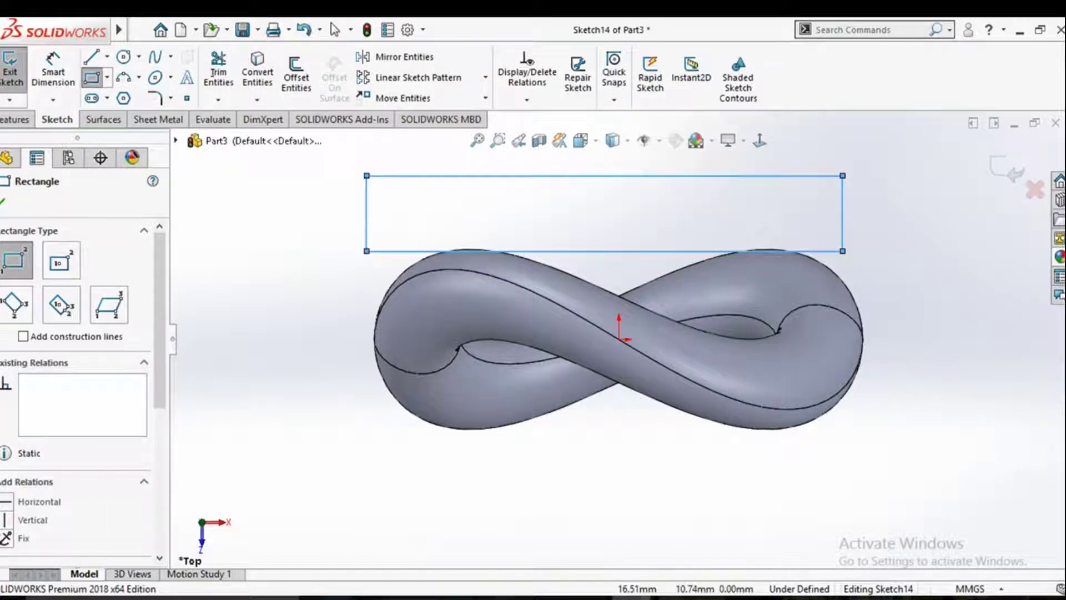
right_click(847, 183)
click(883, 195)
mouse_move(842, 251)
mouse_down()
mouse_move(844, 274)
mouse_move(842, 257)
mouse_up()
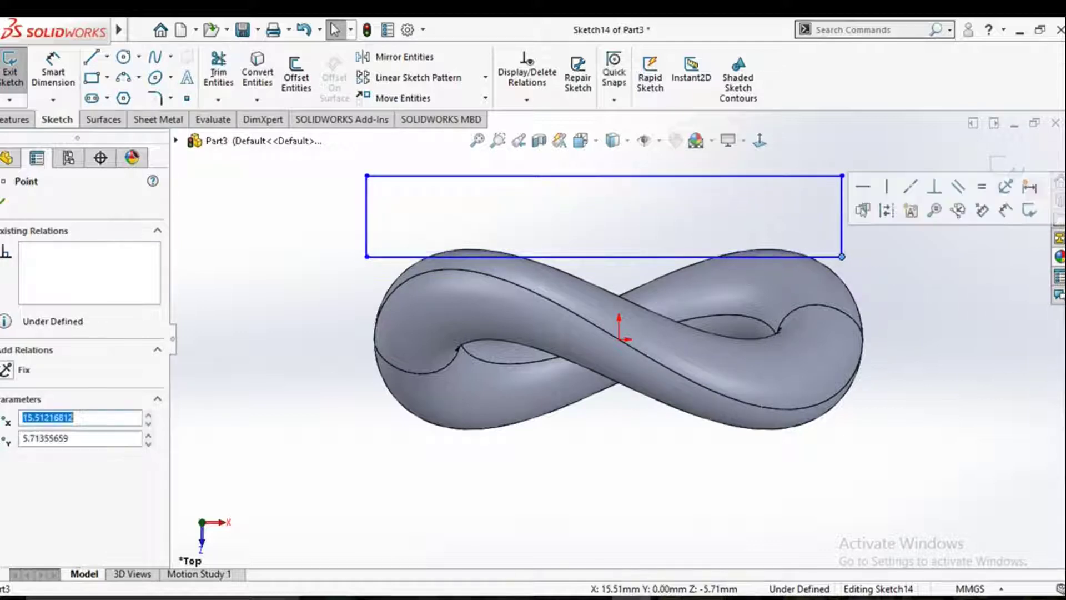
Sketch a second horizontal rectangle about 35.5 mm wide, with its upper side slightly overlapping the ring's lower edge.
click(92, 78)
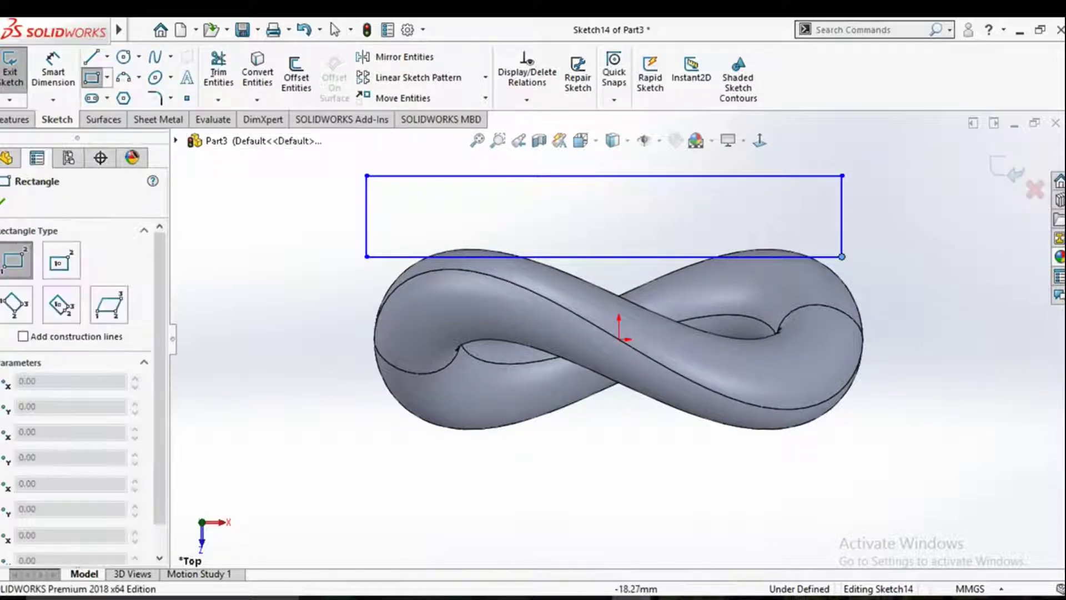
click(351, 423)
click(861, 519)
right_click(861, 518)
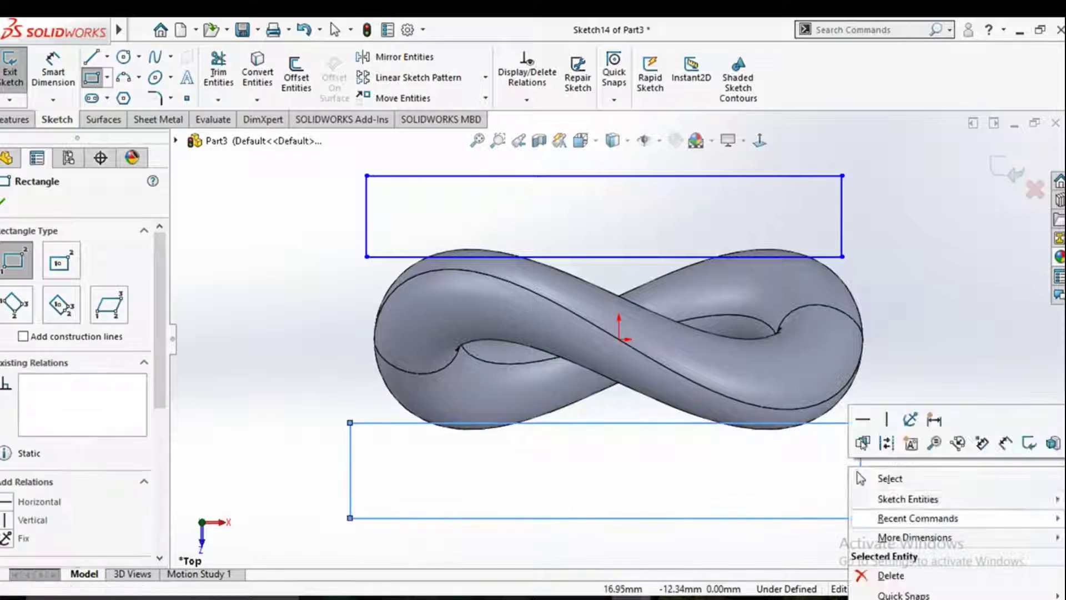
click(881, 478)
Dimension the lower side of the upper rectangle 5.2 mm from the origin.
click(53, 75)
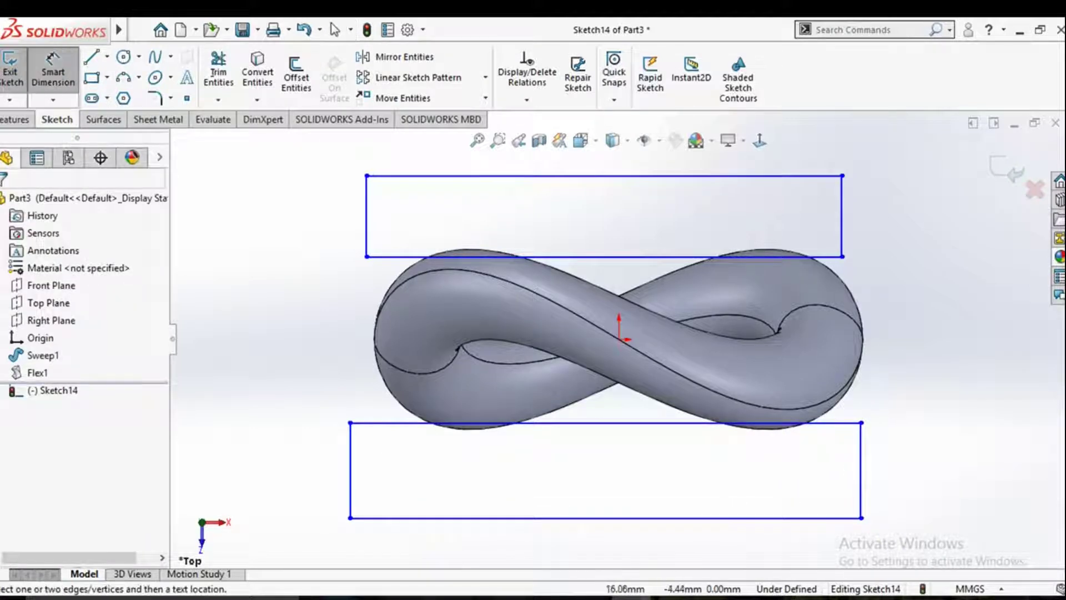
click(620, 338)
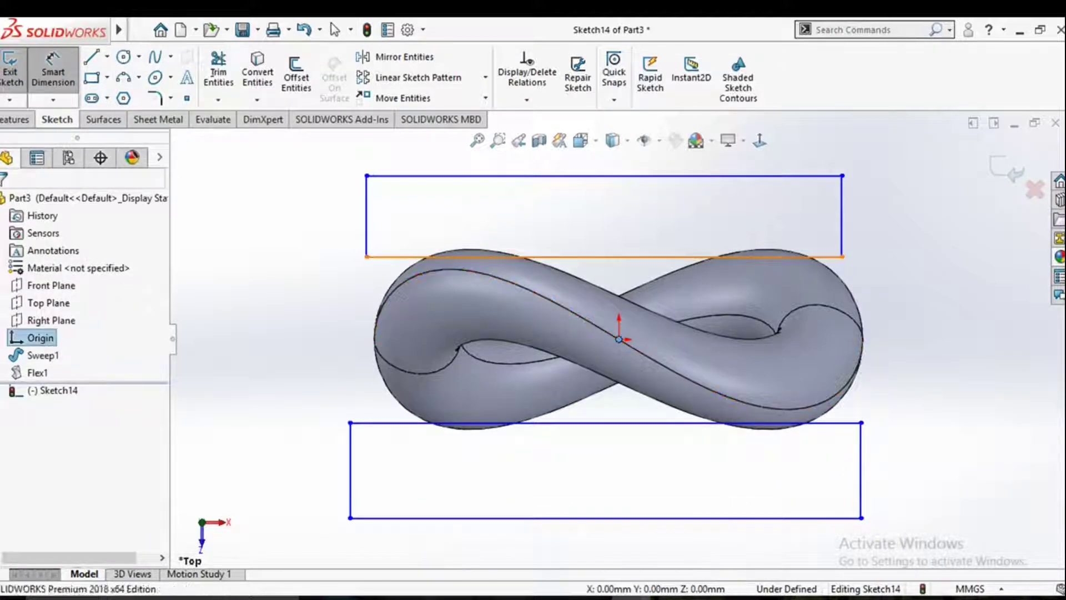
click(827, 256)
click(886, 300)
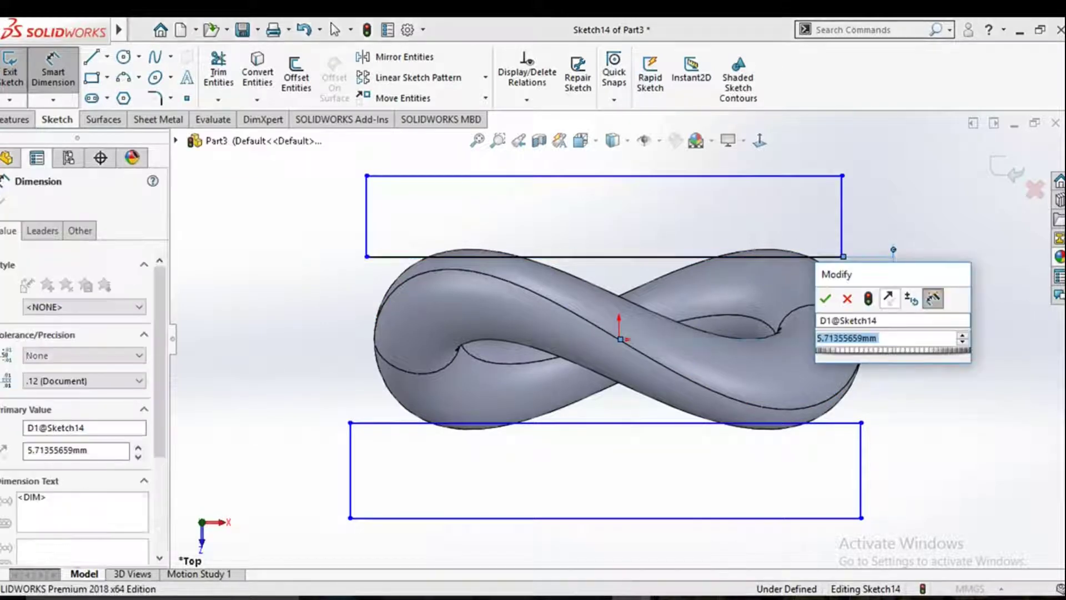
text(5.2)
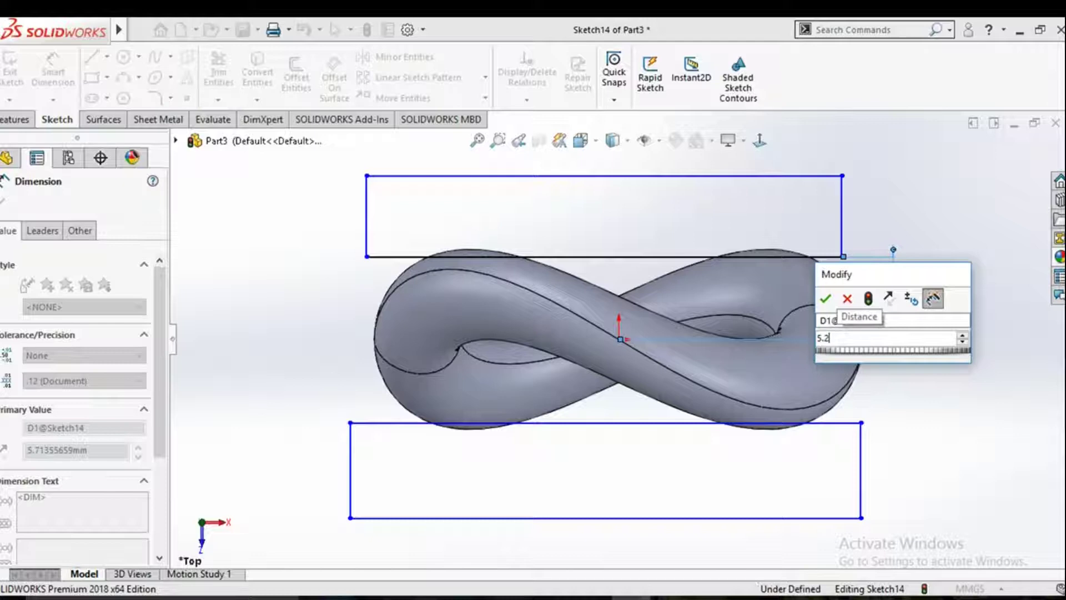
key(Return)
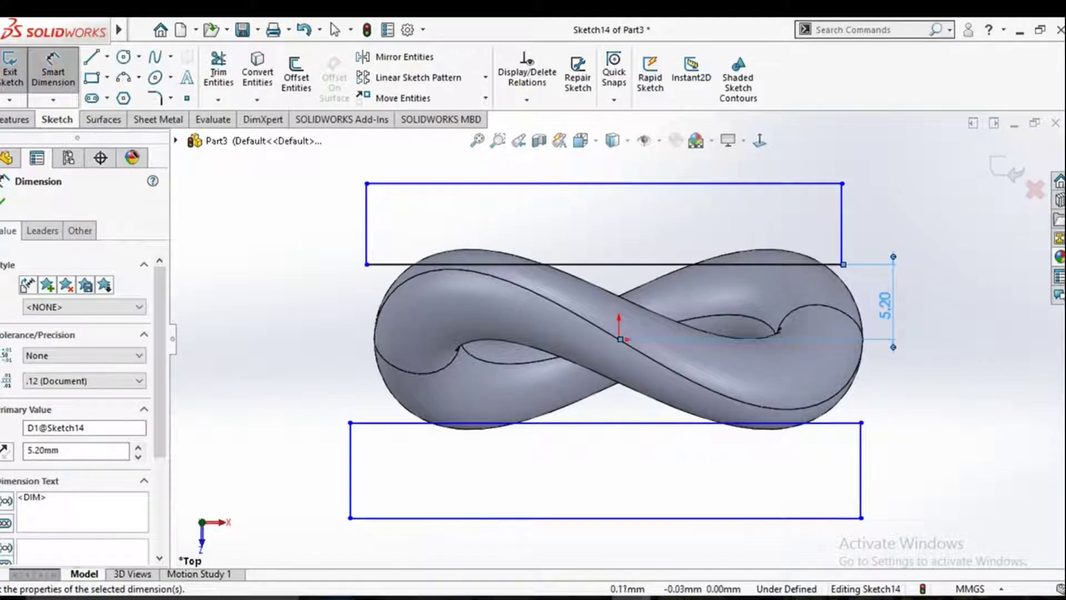
key(Escape)
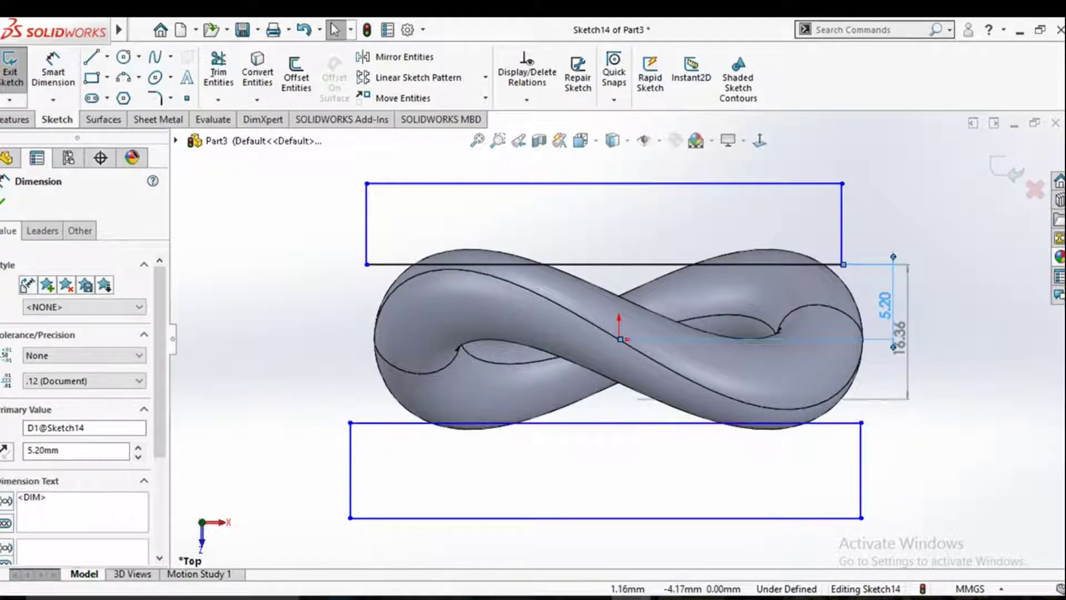
click(633, 423)
key(Escape)
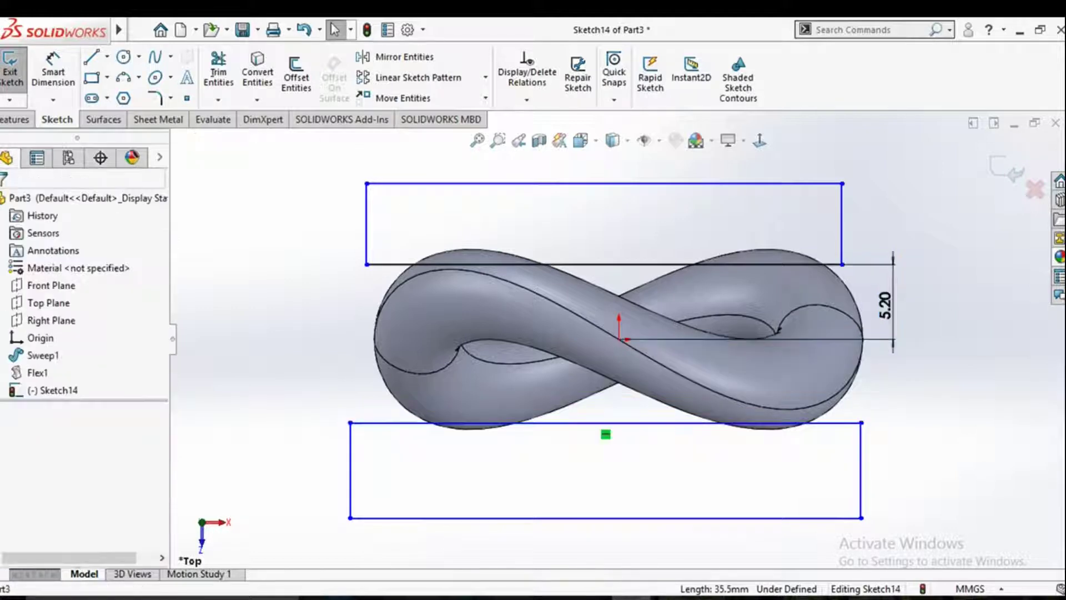
Set the distance between the origin and the upper rectangle to 5.1 mm.
double_click(885, 305)
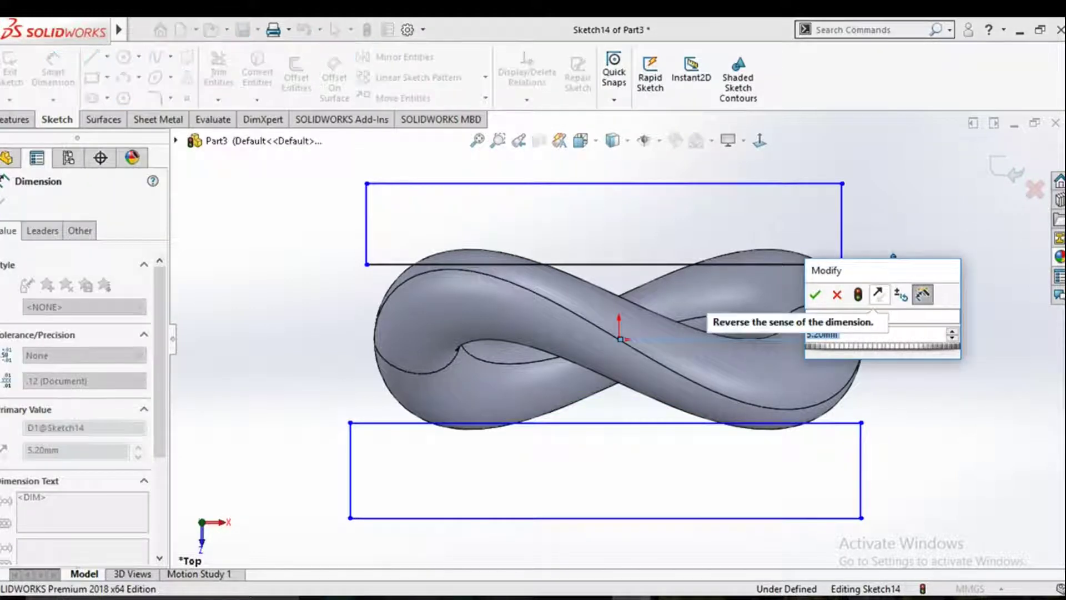
text(5.)
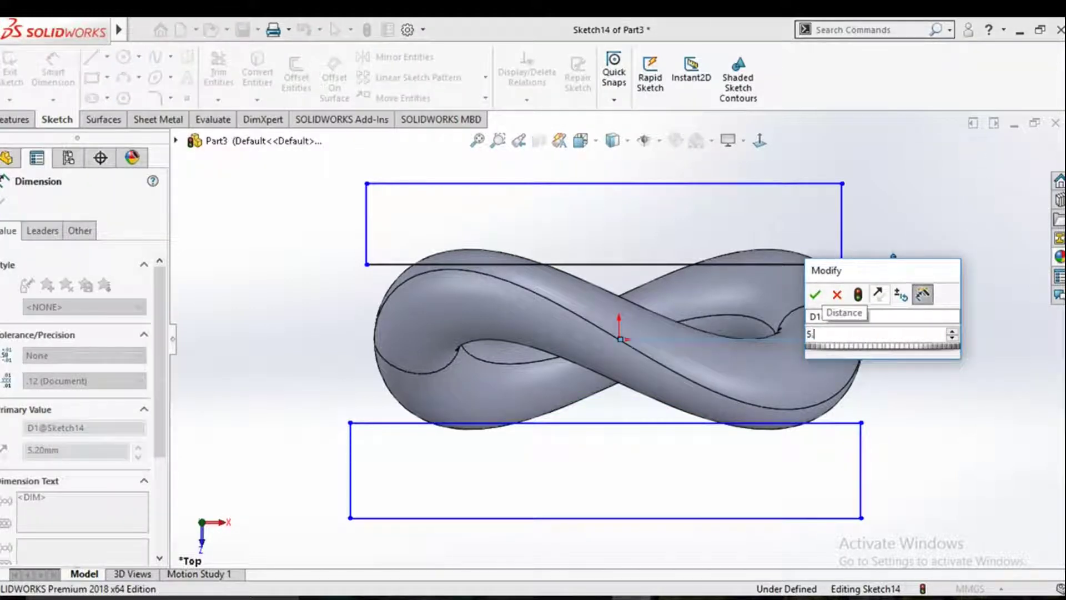
text(1)
key(Return)
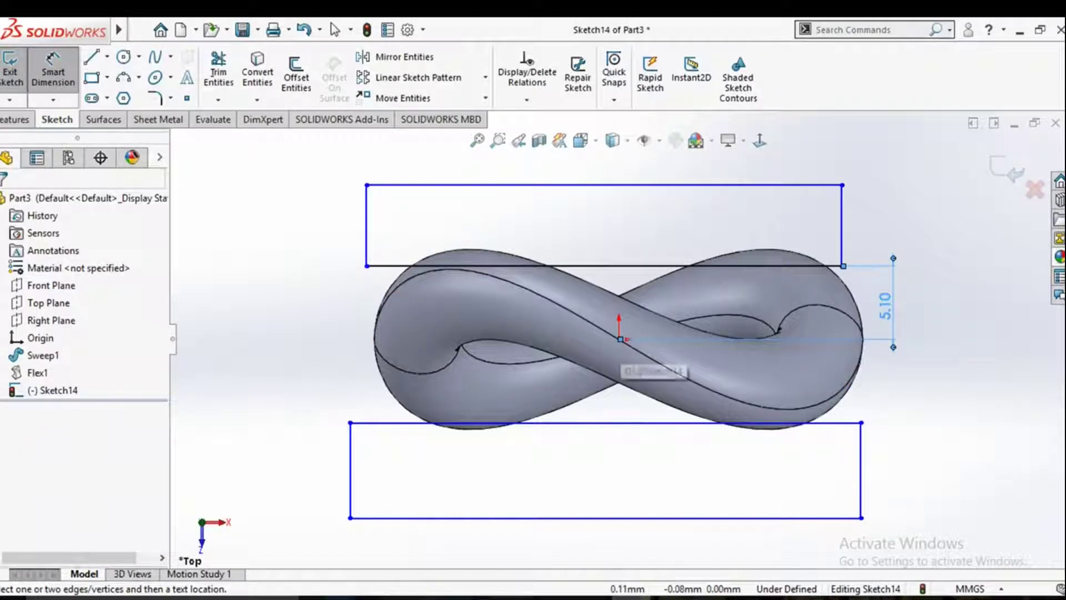
key(Escape)
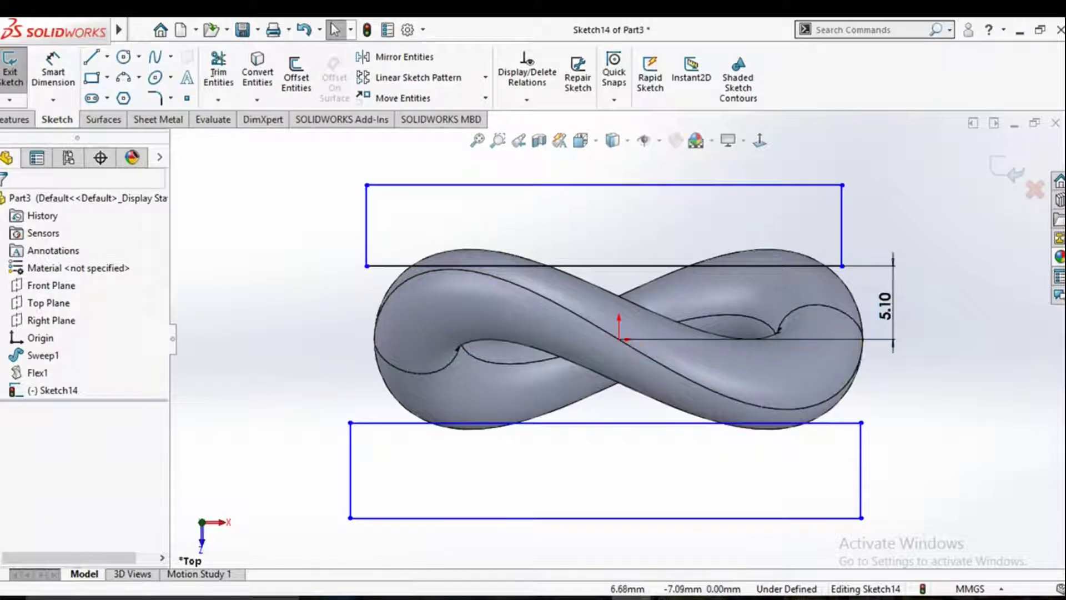
Dimension the upper side of the lower rectangle 5.8 mm from the origin.
key(d)
click(611, 423)
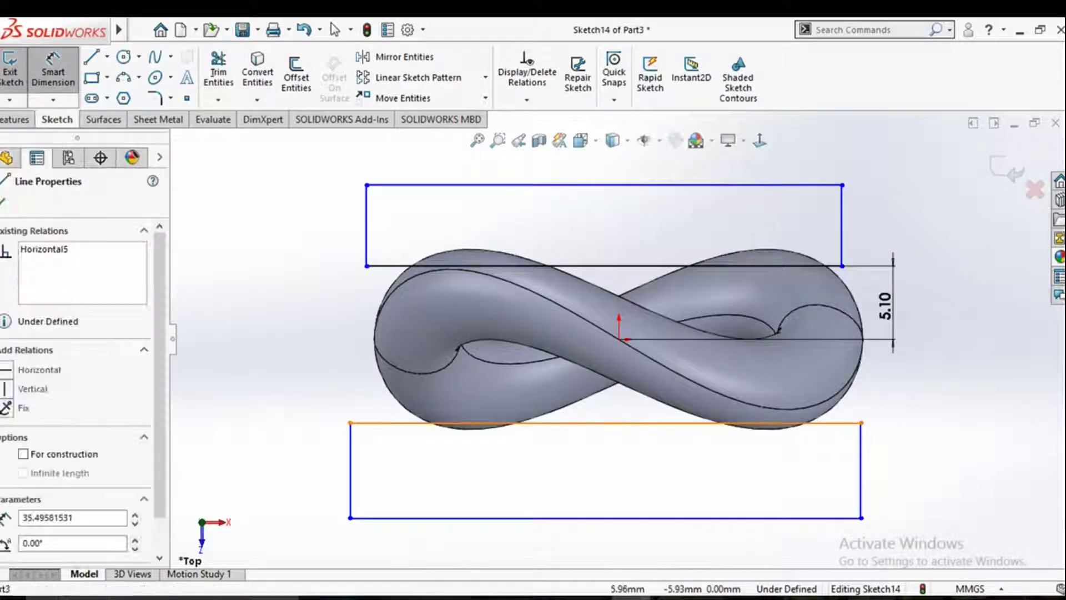
click(619, 339)
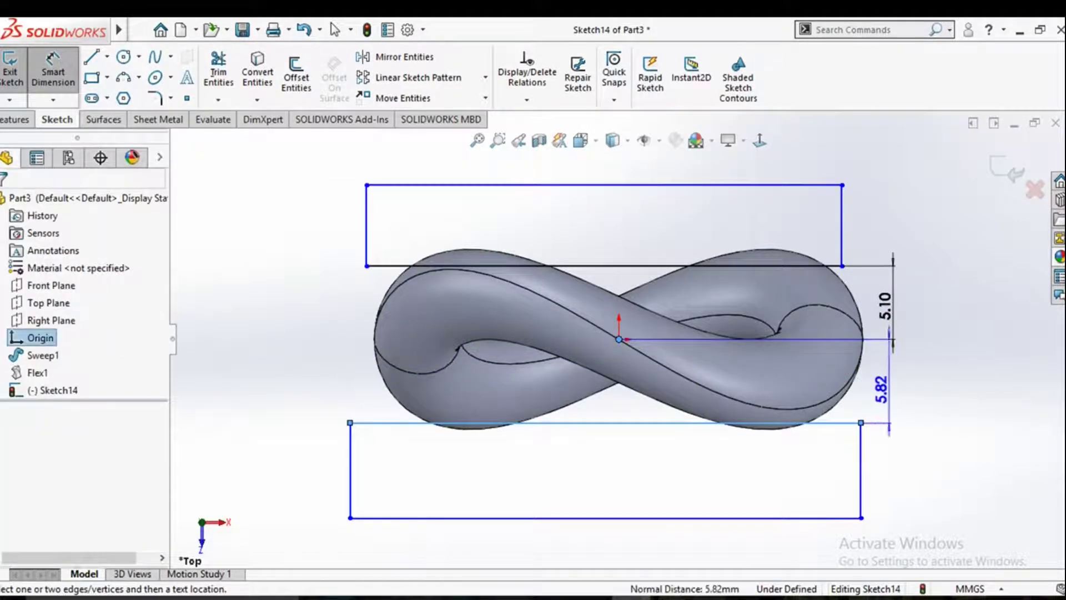
click(878, 387)
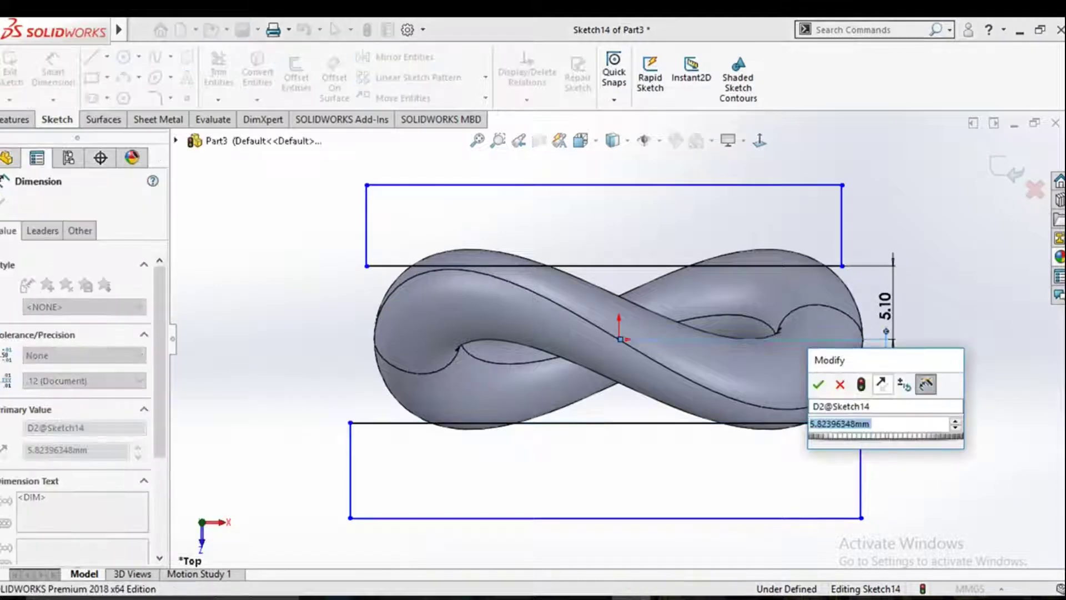
text(5)
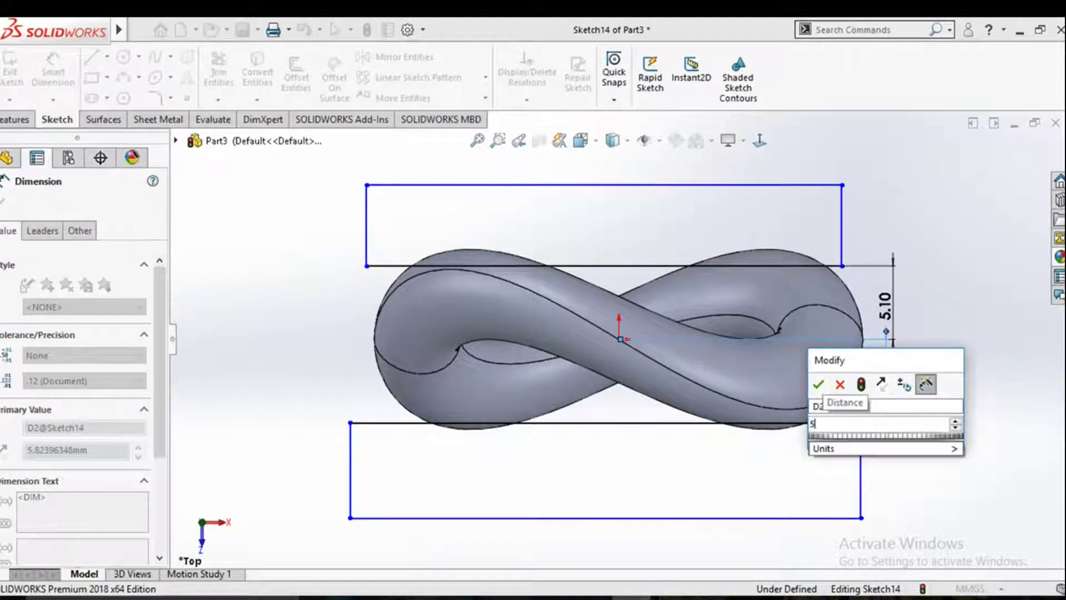
text(.)
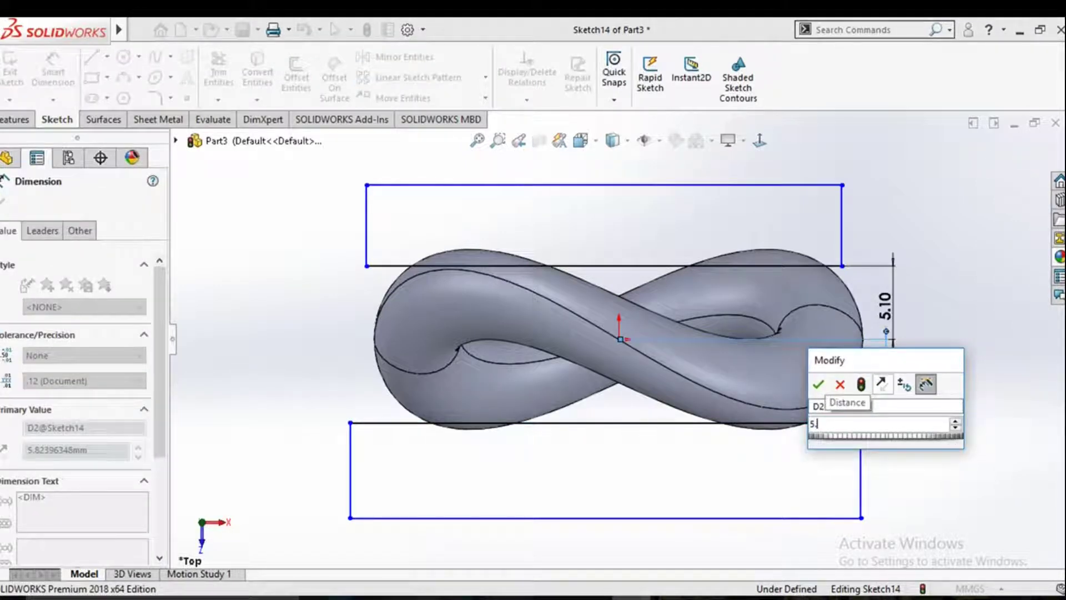
text(8)
key(Return)
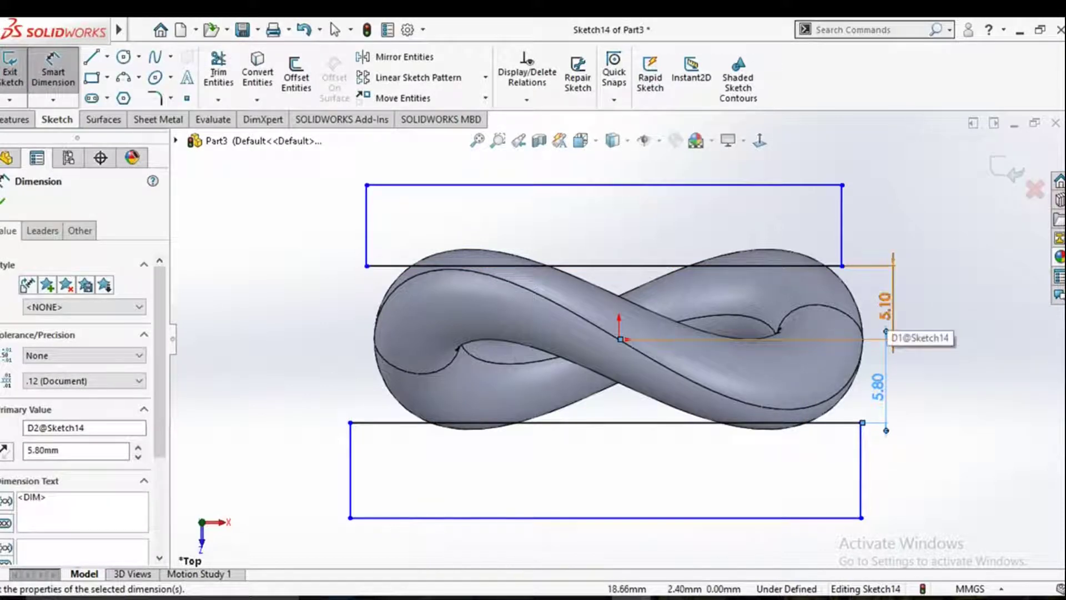
Set the distance between the origin and the upper rectangle to 5.8 mm.
double_click(886, 305)
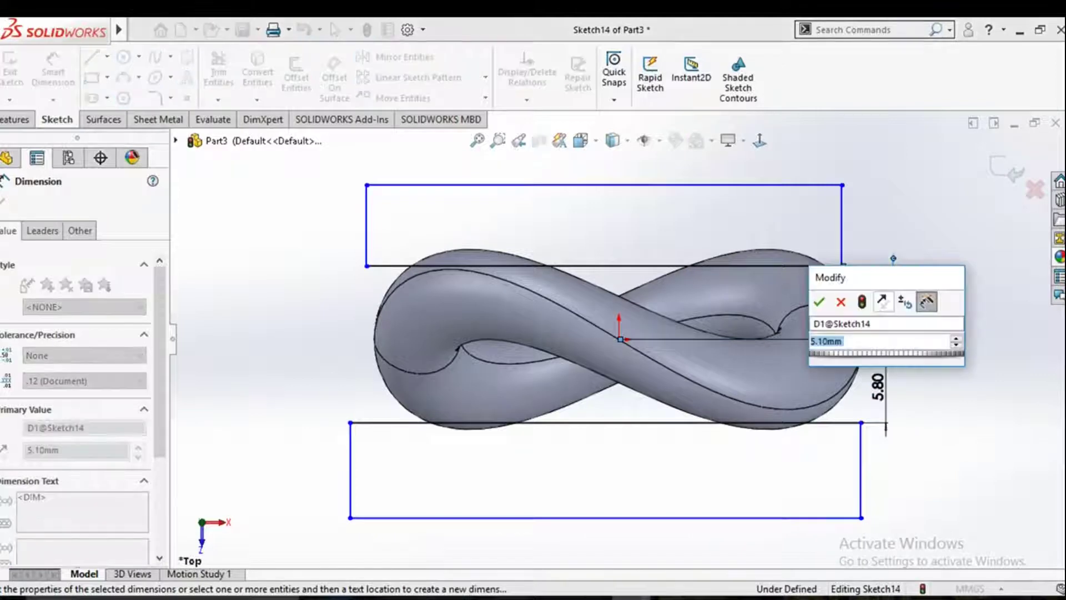
text(5)
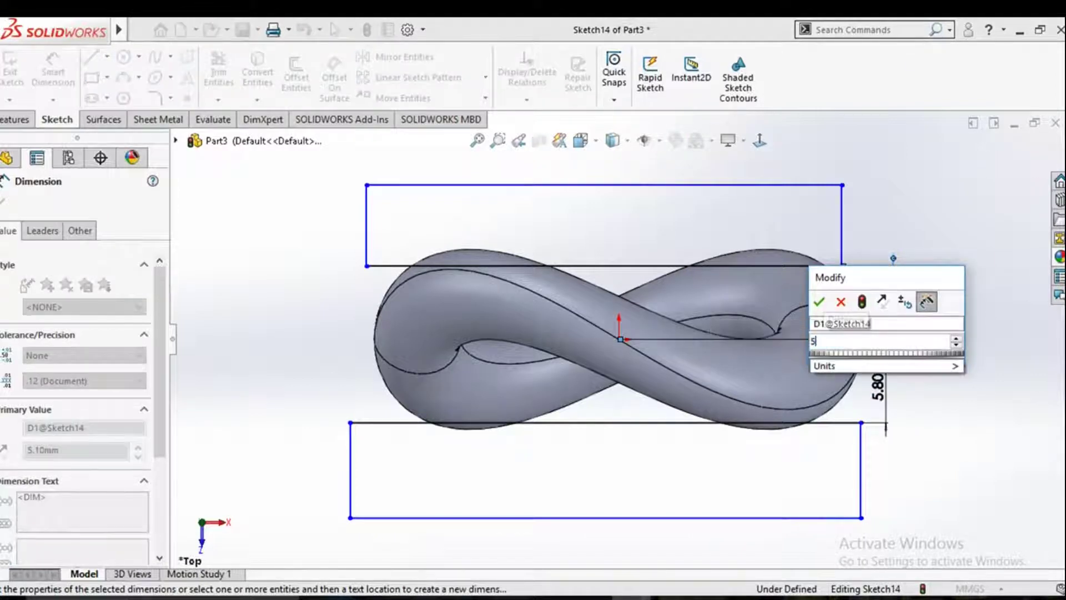
text(.8)
key(Return)
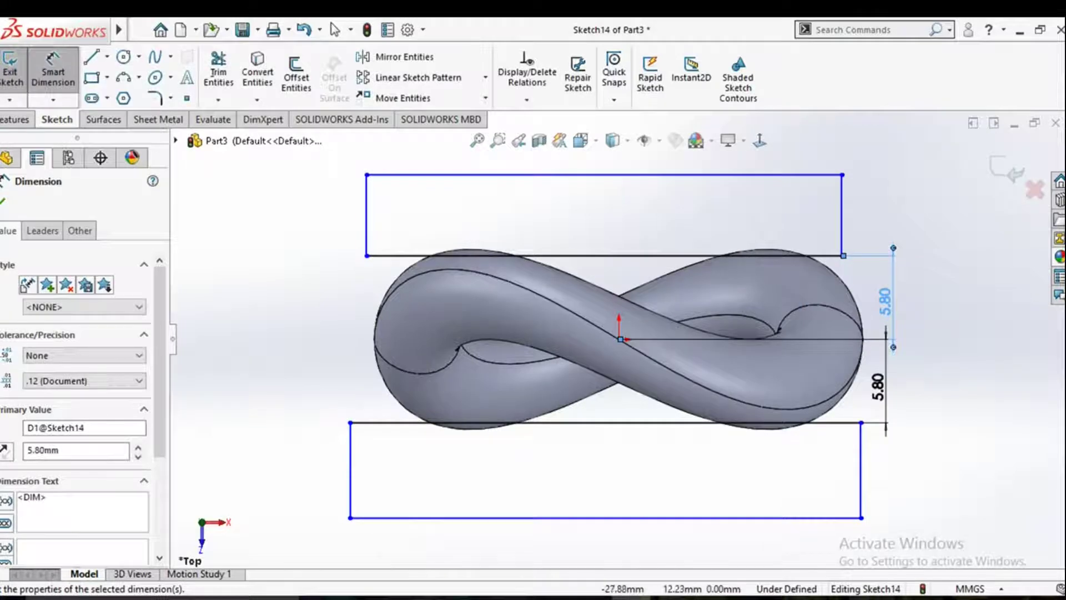
Cut both rectangles through the twisted ring with an Extruded Cut, using the Mid Plane end condition and a 40 mm depth.
click(16, 120)
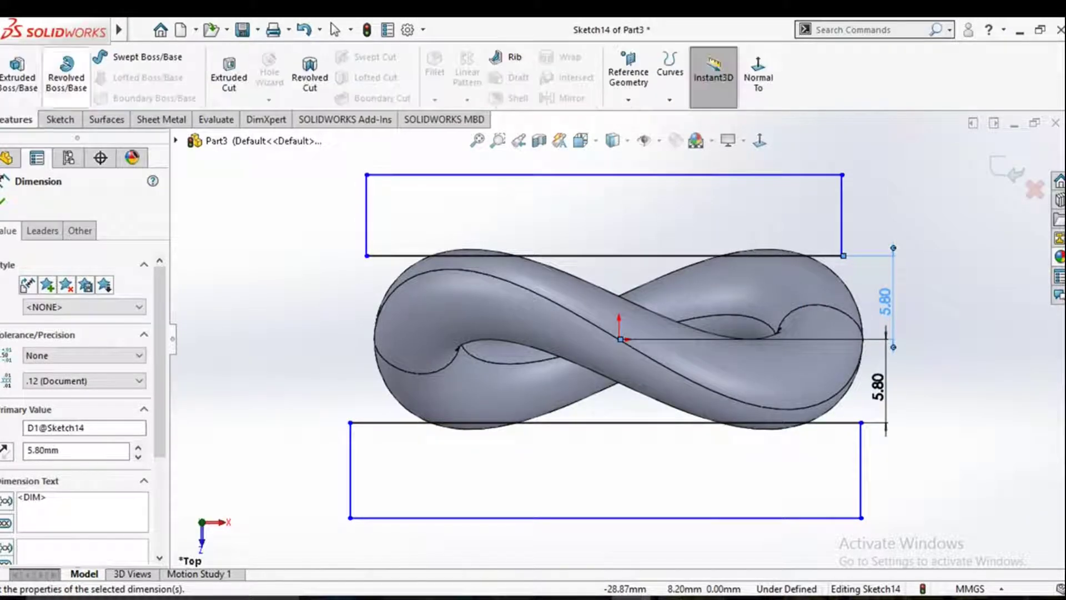
click(229, 77)
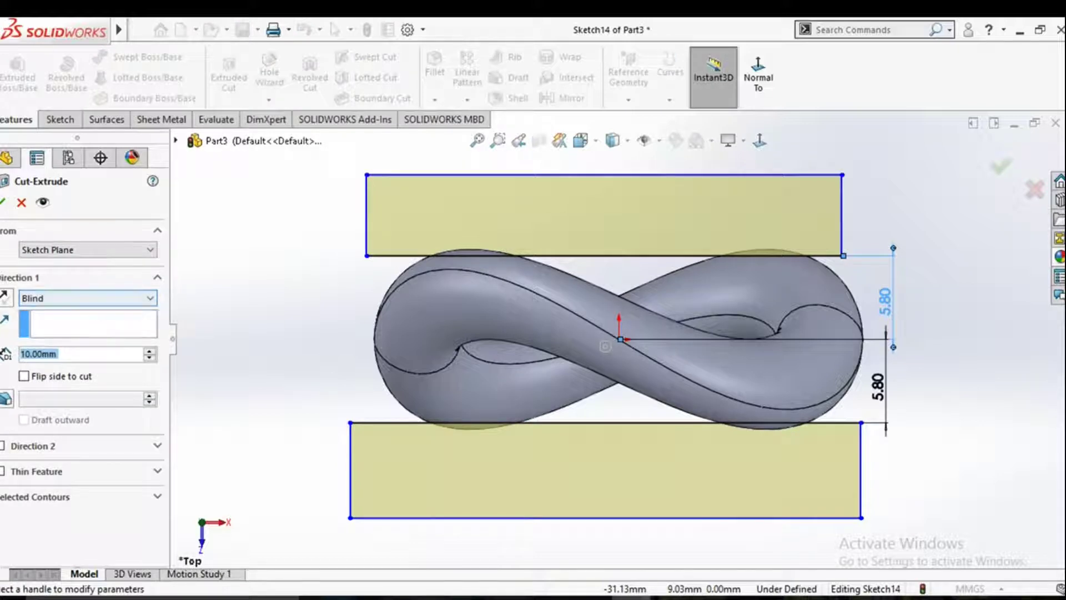
click(87, 298)
click(50, 395)
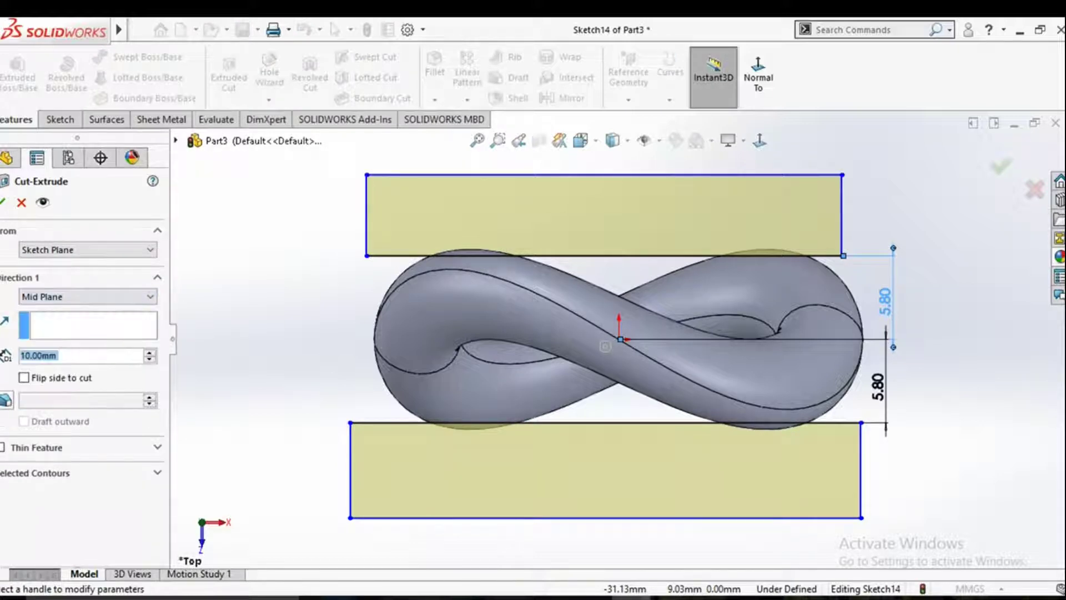
middle_drag(228, 298, 291, 341)
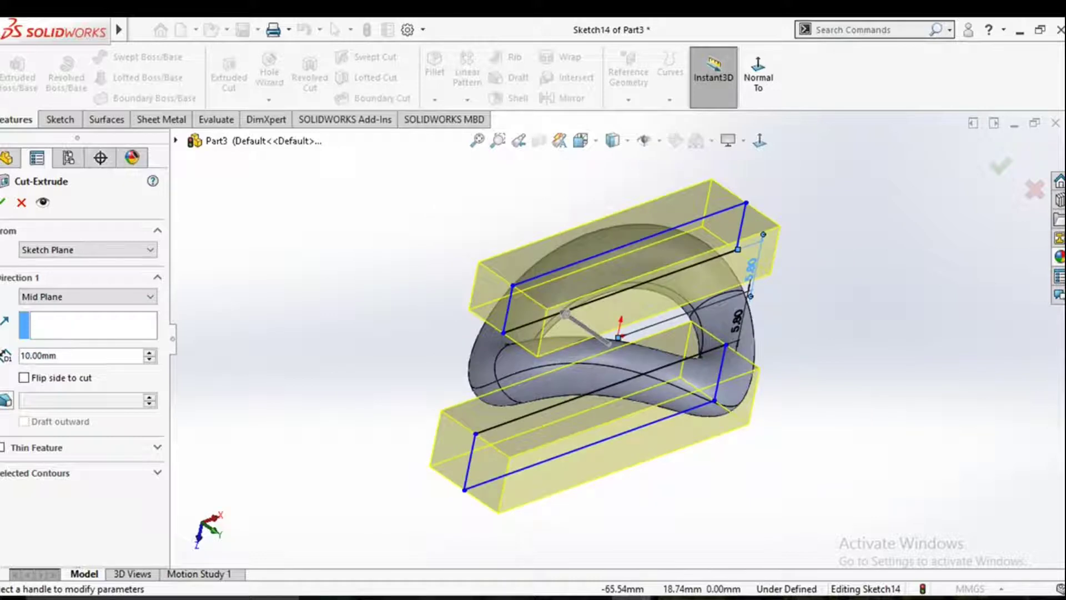
click(149, 352)
click(150, 352)
click(150, 352)
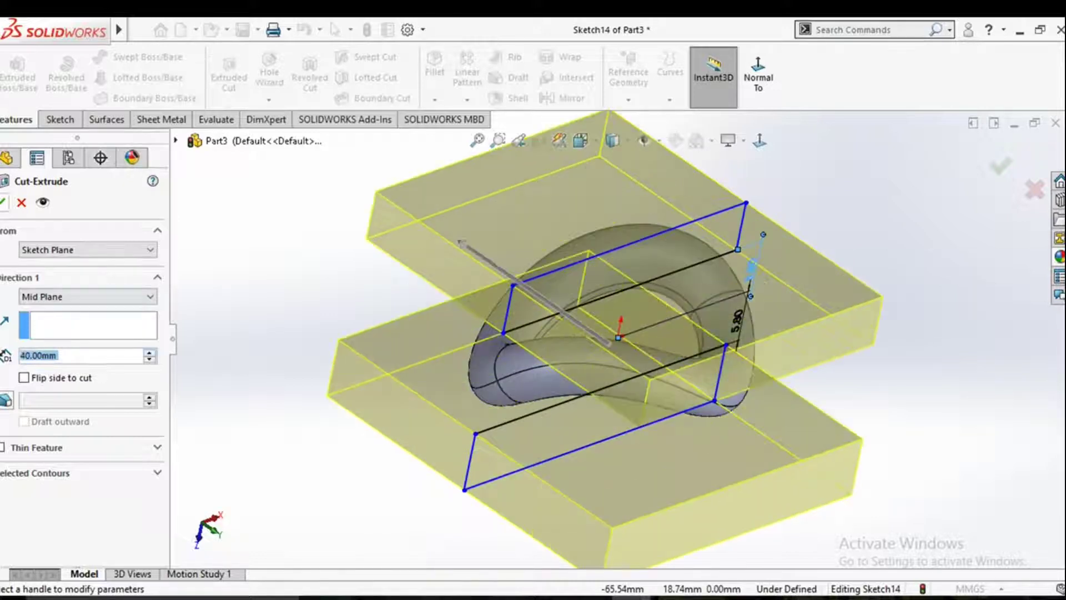
key(Return)
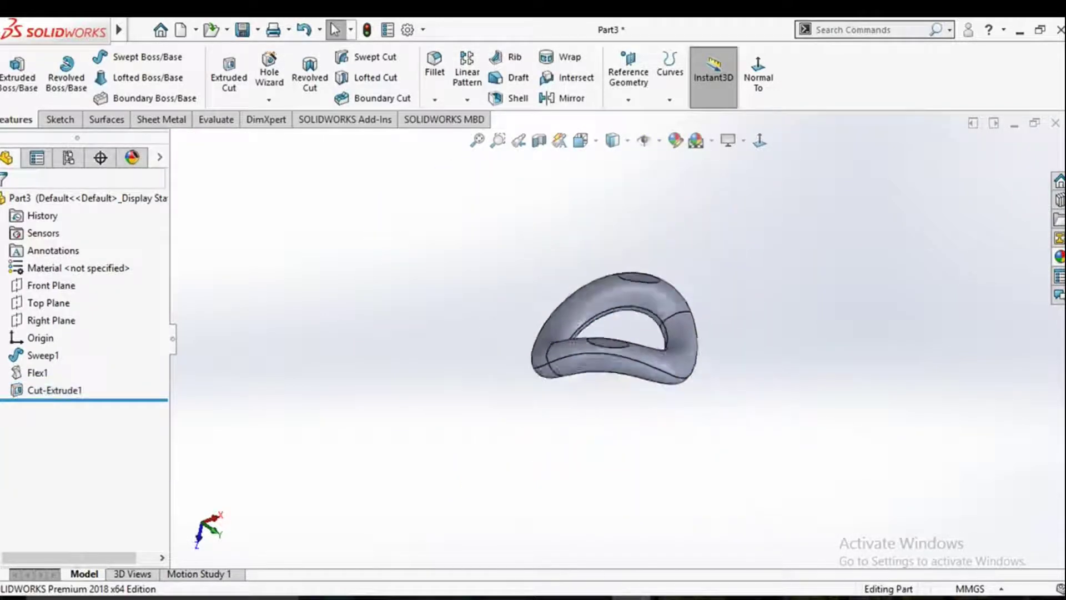
Edit the extruded cut's sketch and set the upper rectangle's distance from the origin to 5.6 mm.
middle_drag(611, 333, 606, 361)
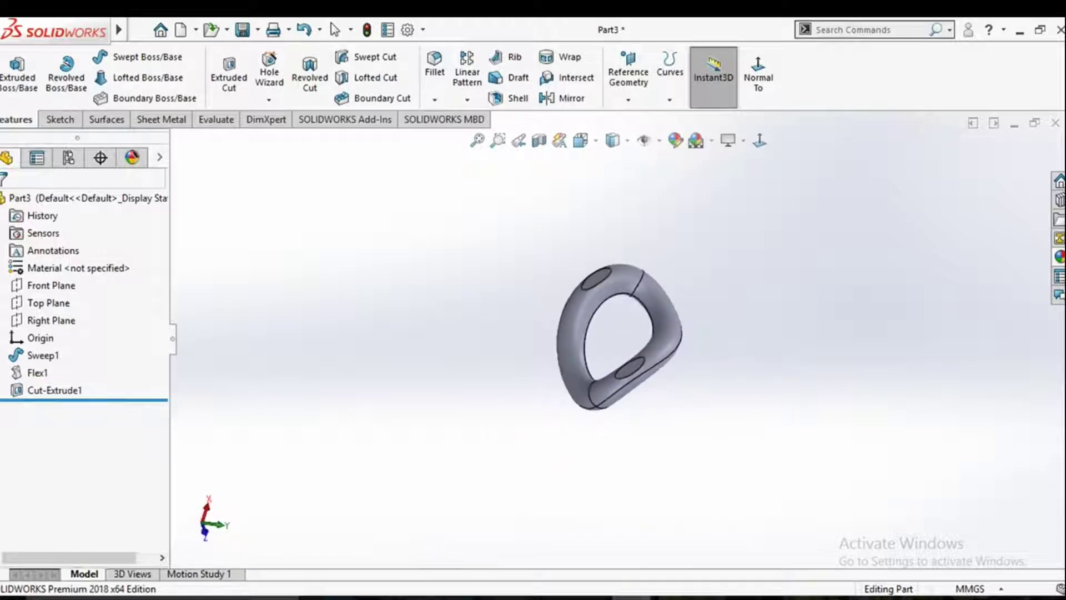
click(55, 390)
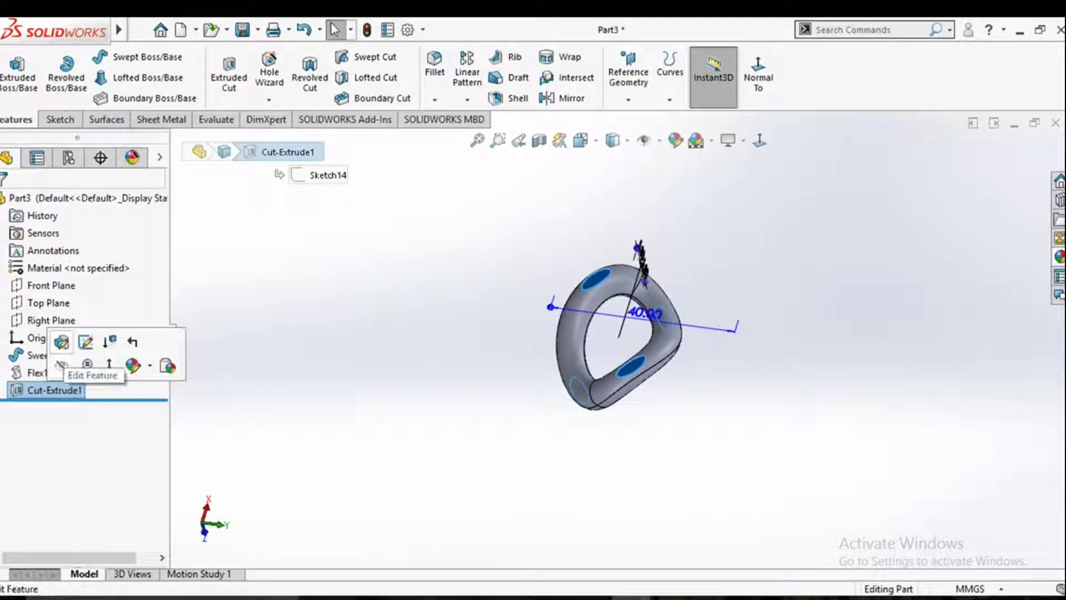
click(85, 342)
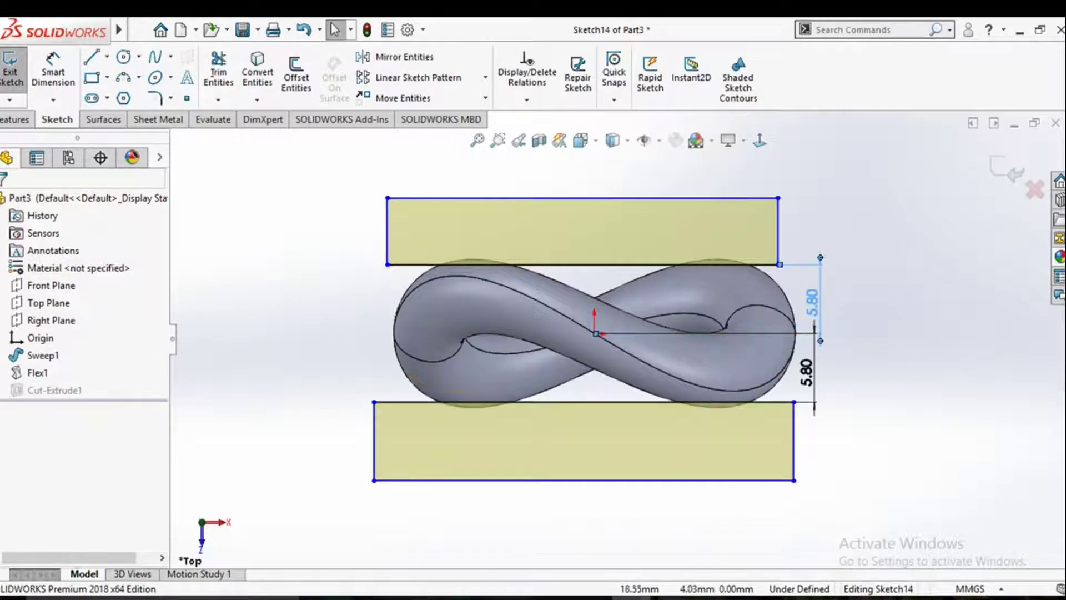
double_click(812, 302)
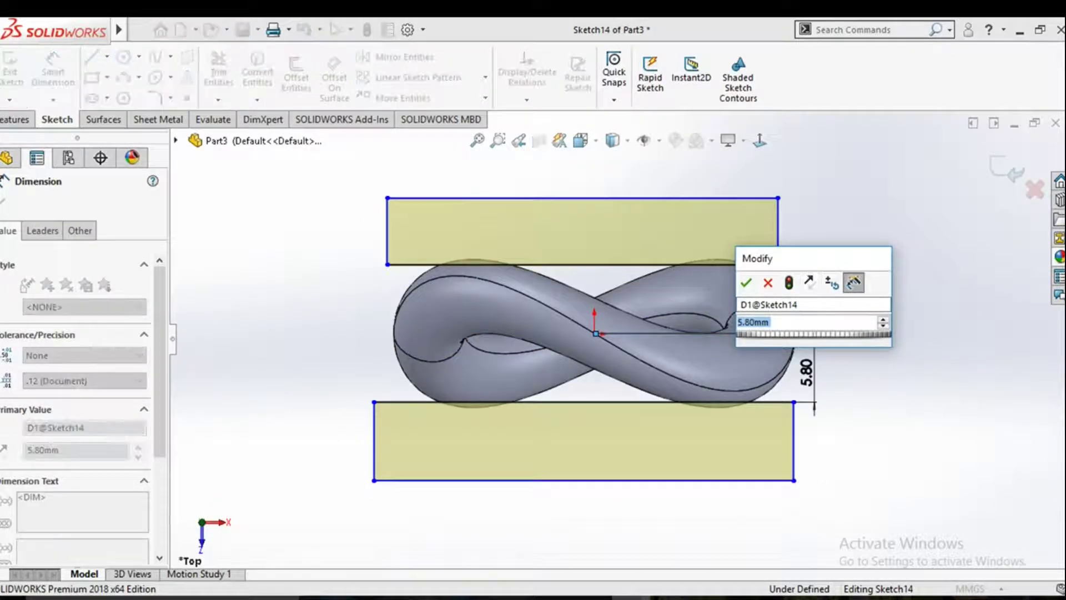
text(5.)
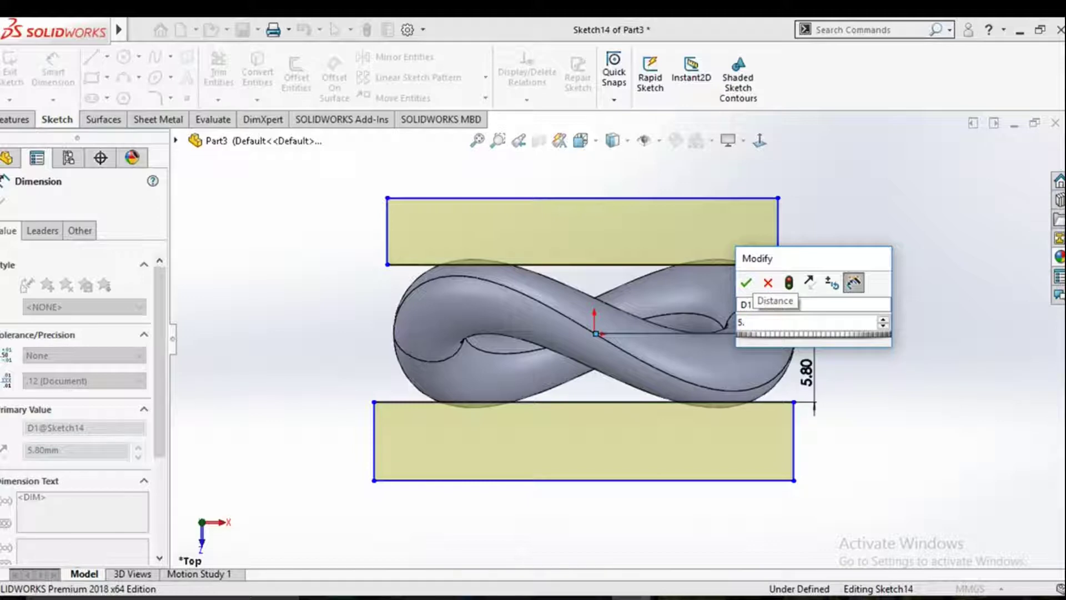
text(6)
key(Return)
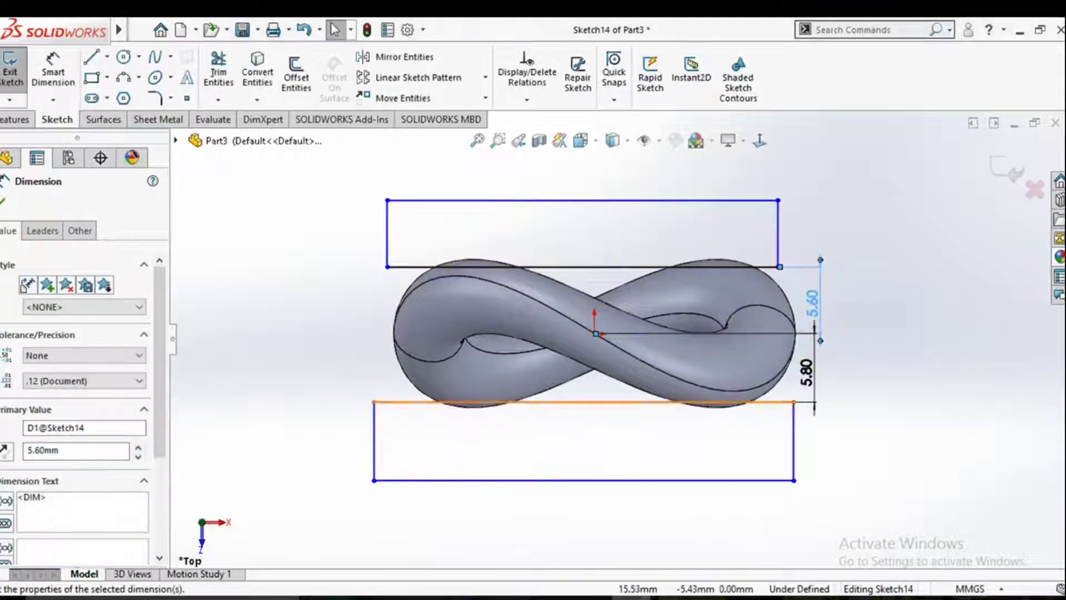
Set the lower rectangle's distance from the origin to 5.8 mm and rebuild the cut.
double_click(807, 372)
text(5)
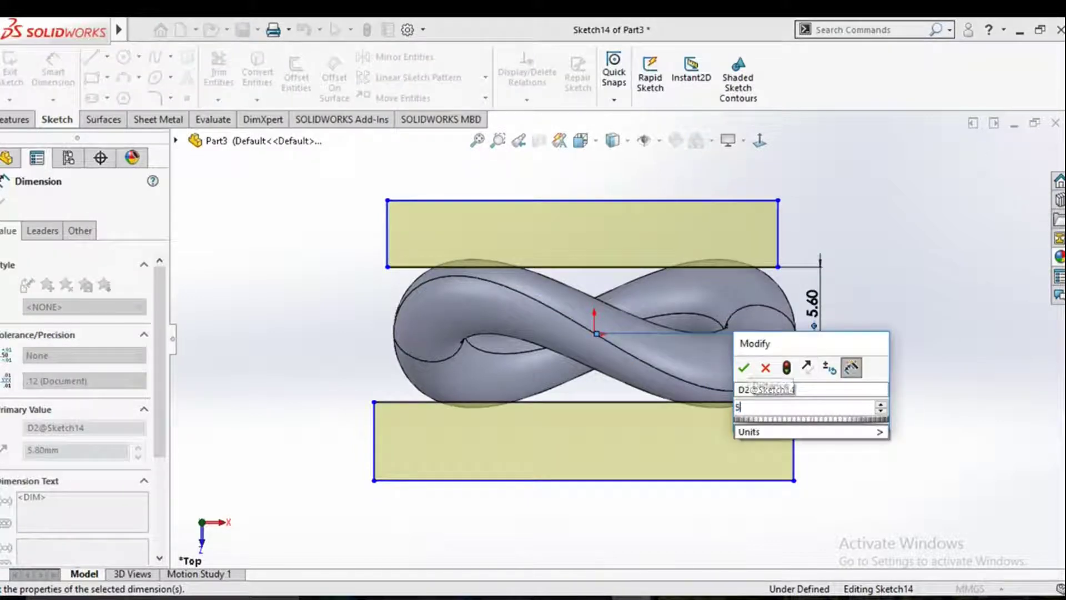
text(.8)
key(Return)
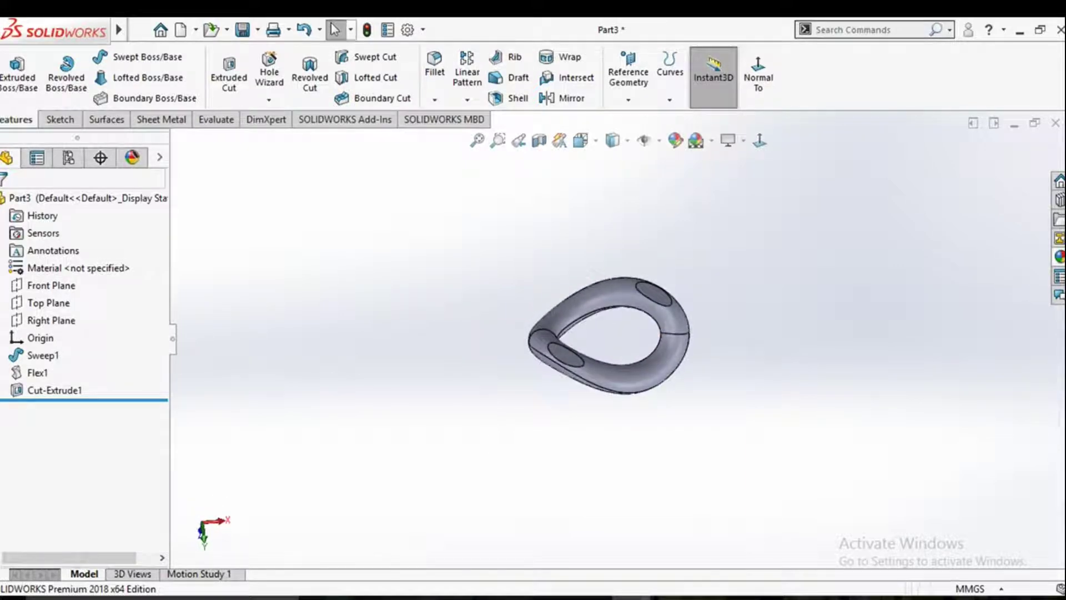
Start a new sketch on the Front Plane, with the ring viewed face-on.
click(51, 285)
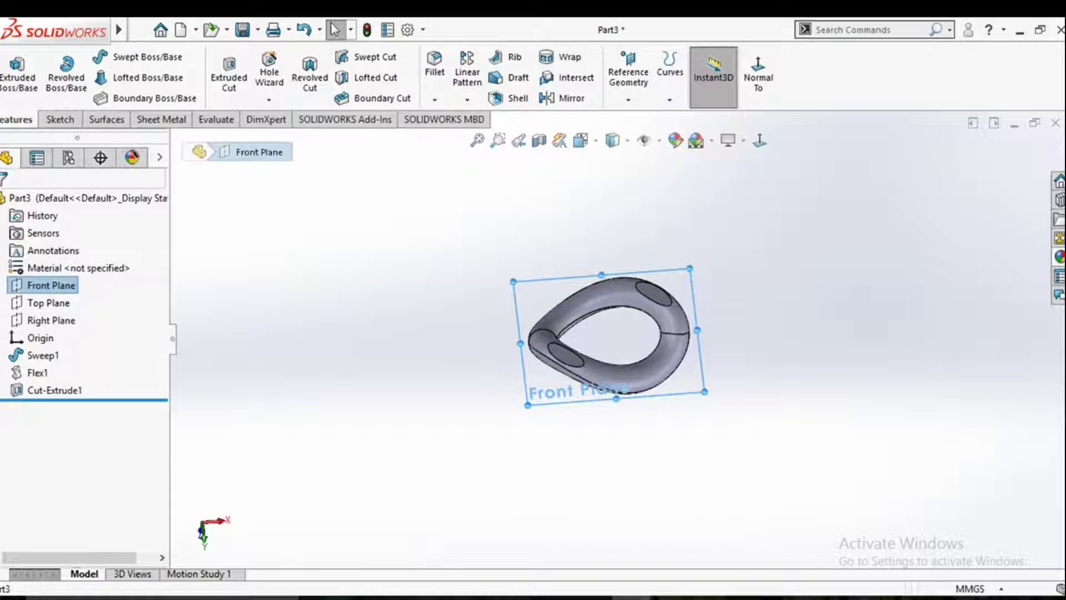
click(760, 141)
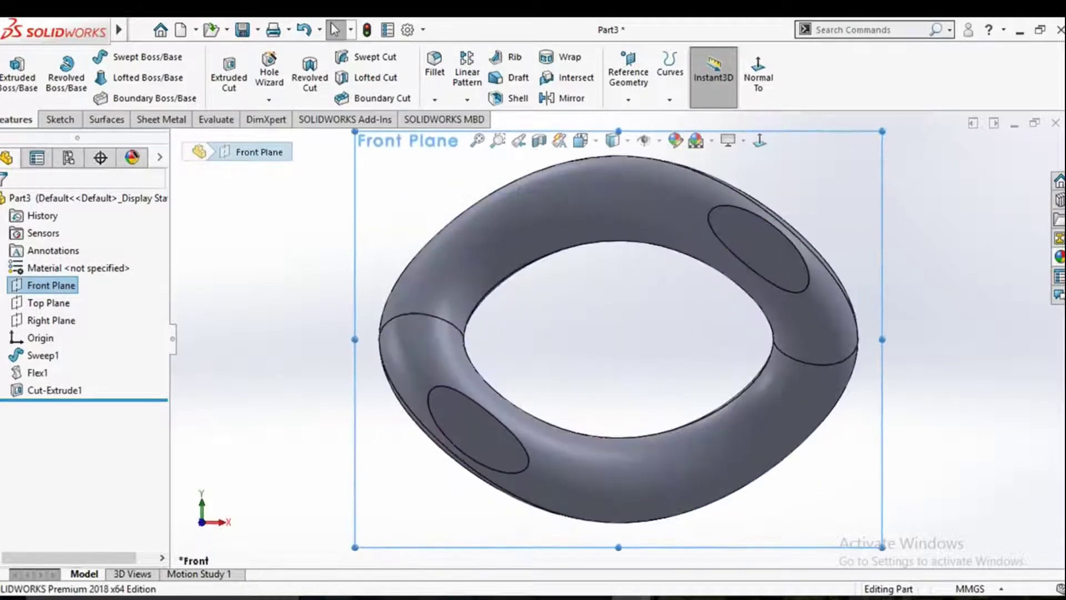
scroll(618, 339, up, 5)
scroll(659, 344, up, 4)
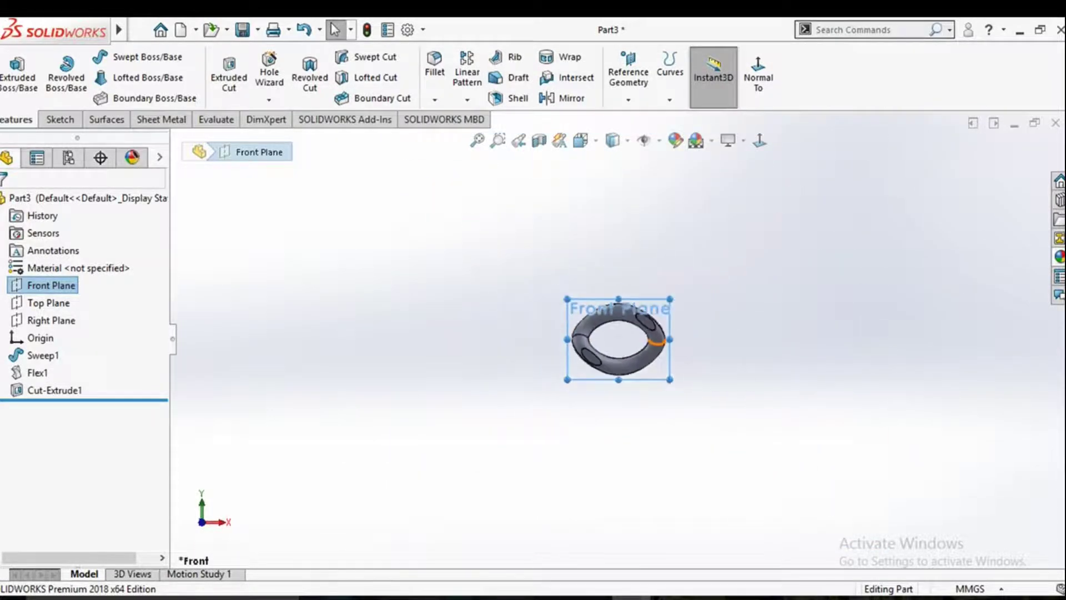
mouse_move(722, 378)
middle_down()
mouse_move(677, 328)
mouse_move(703, 369)
middle_up()
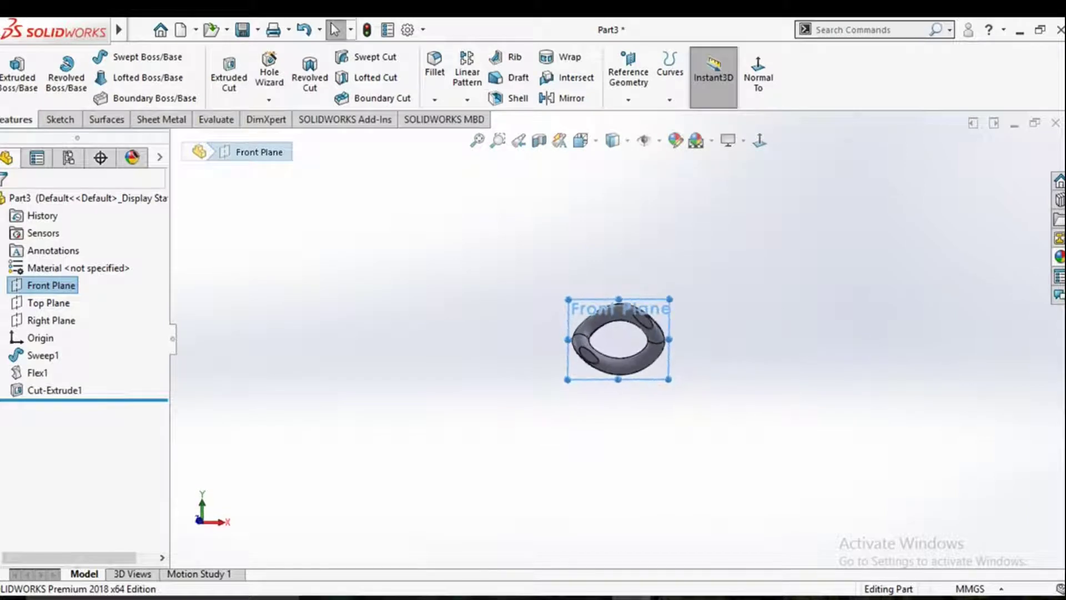
key(space)
key(ctrl+1)
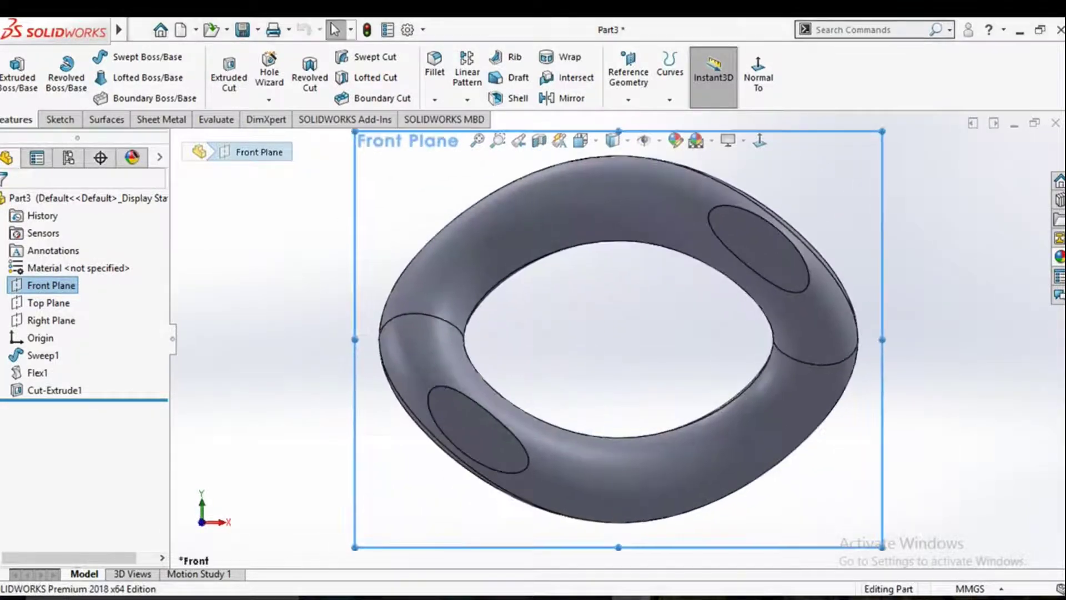
scroll(619, 339, up, 5)
scroll(619, 339, up, 2)
middle_drag(607, 333, 562, 345)
scroll(640, 281, down, 2)
scroll(764, 345, up, 3)
scroll(764, 344, down, 2)
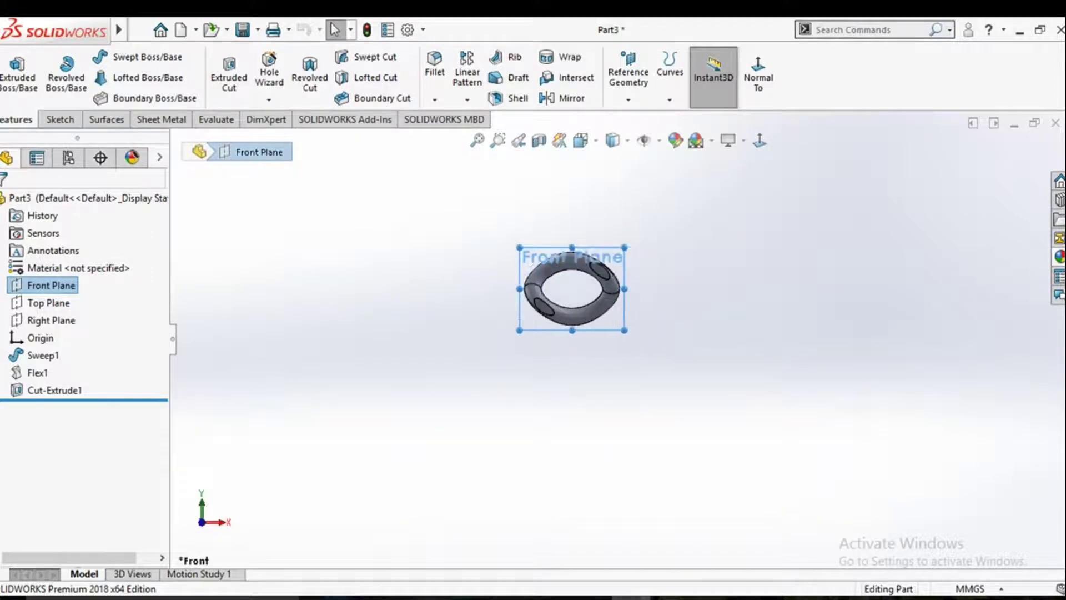
click(60, 119)
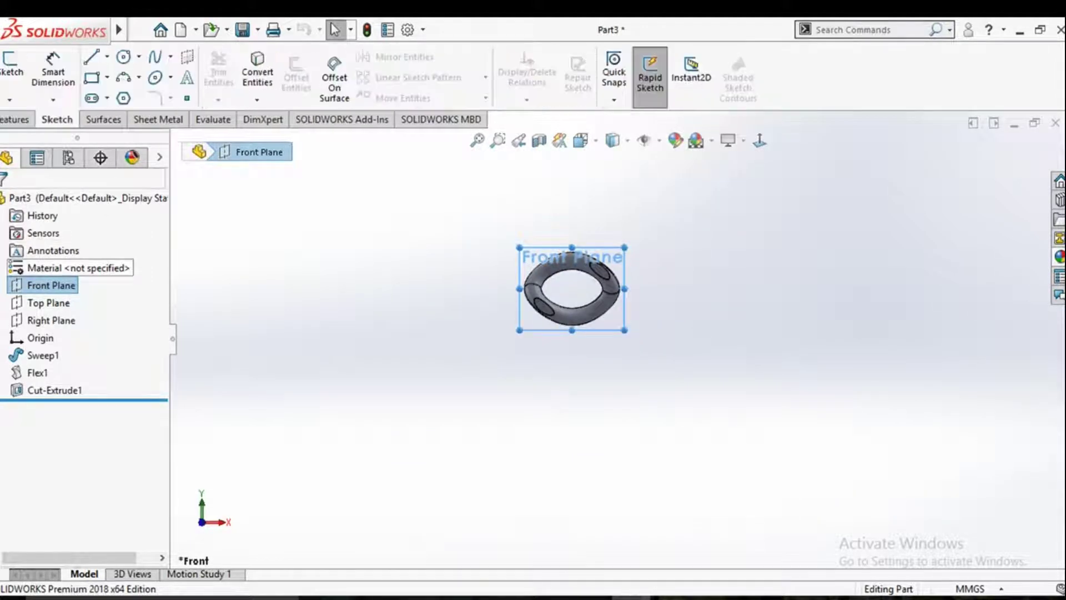
click(51, 285)
click(68, 259)
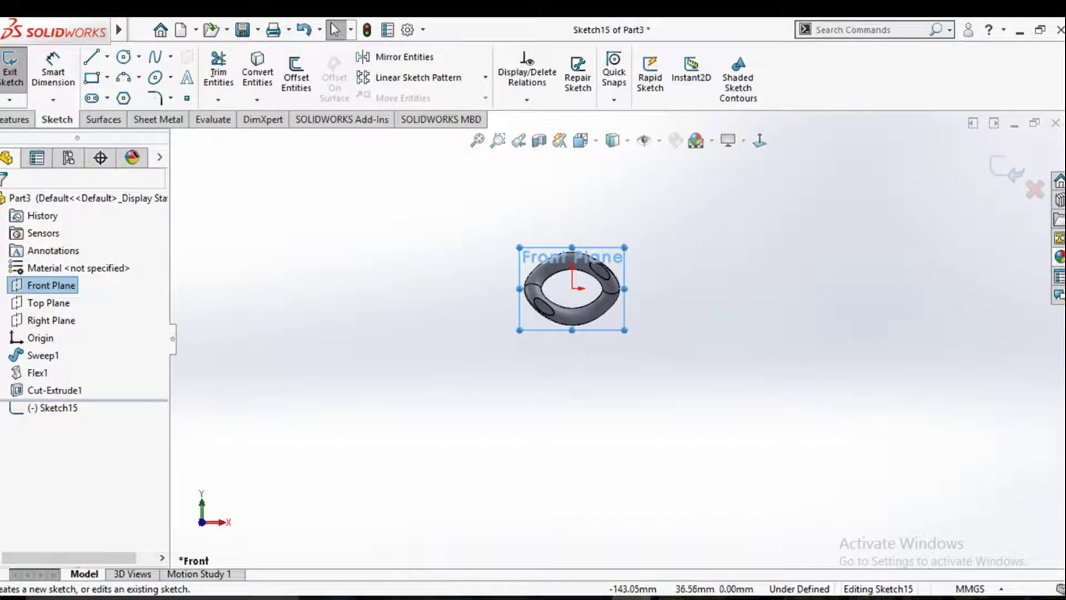
click(139, 57)
click(170, 57)
click(184, 76)
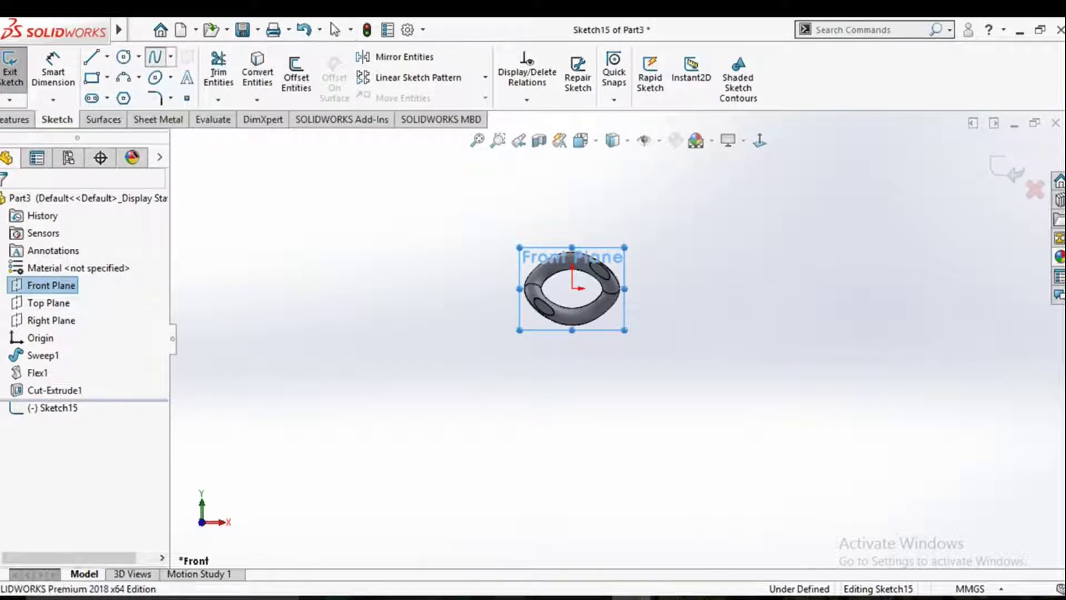
click(572, 288)
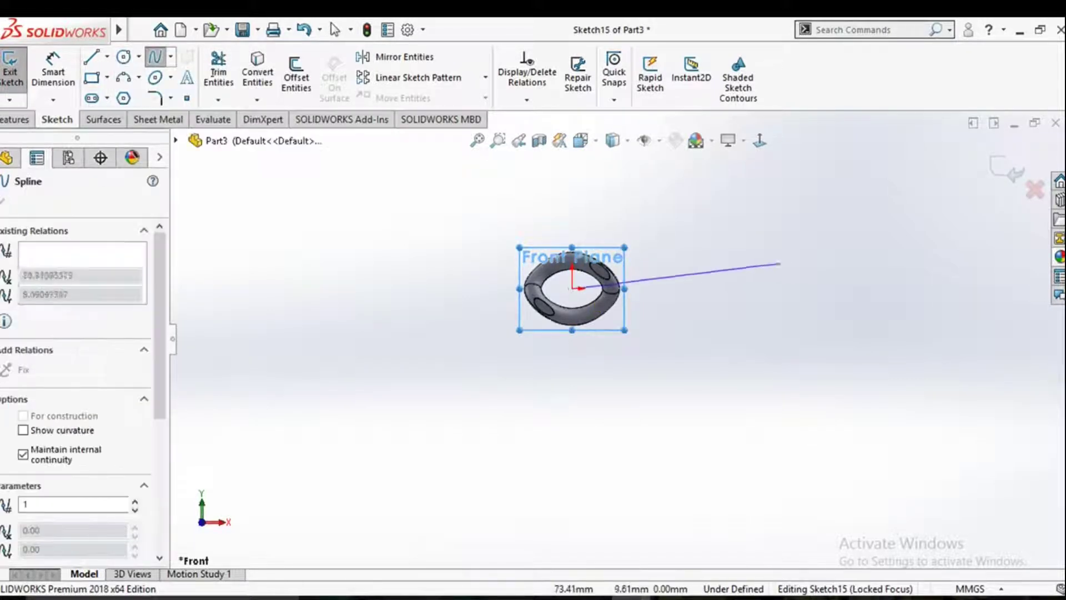
scroll(758, 284, up, 2)
scroll(694, 305, down, 1)
scroll(694, 306, down, 1)
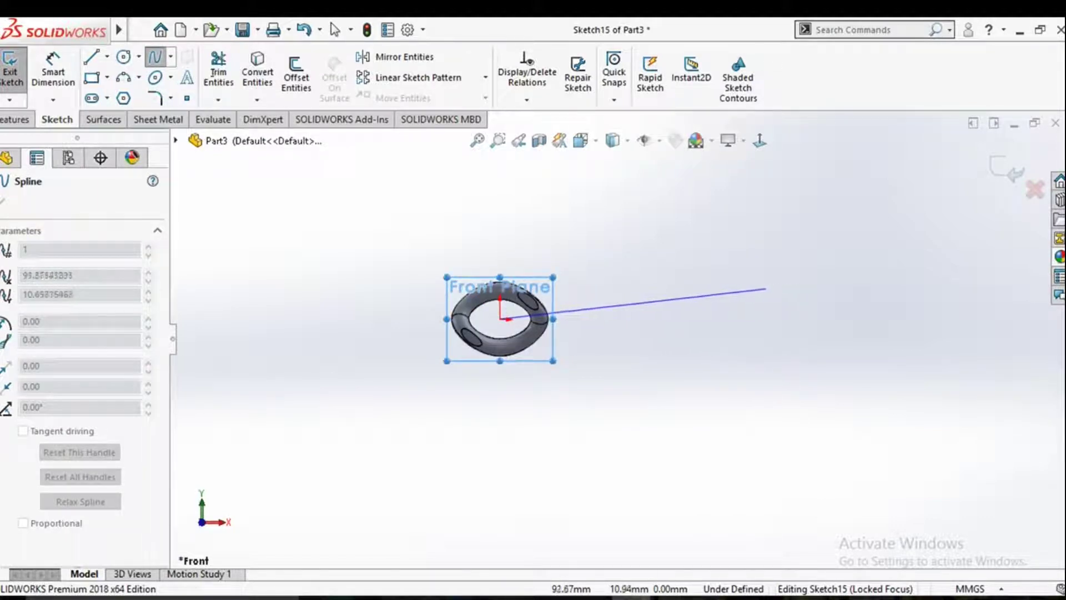
click(769, 288)
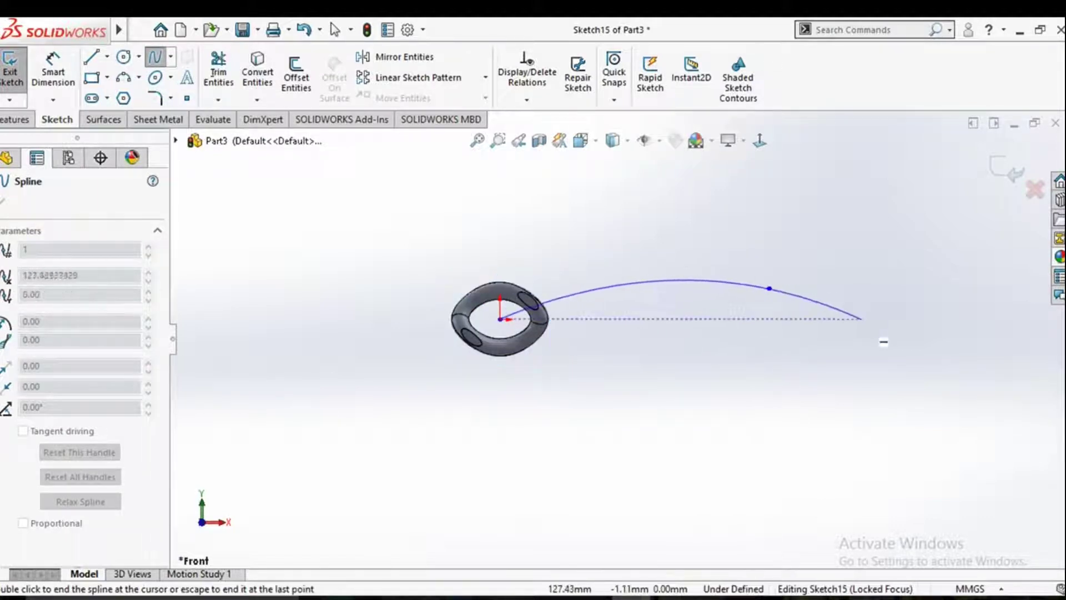
scroll(867, 336, up, 1)
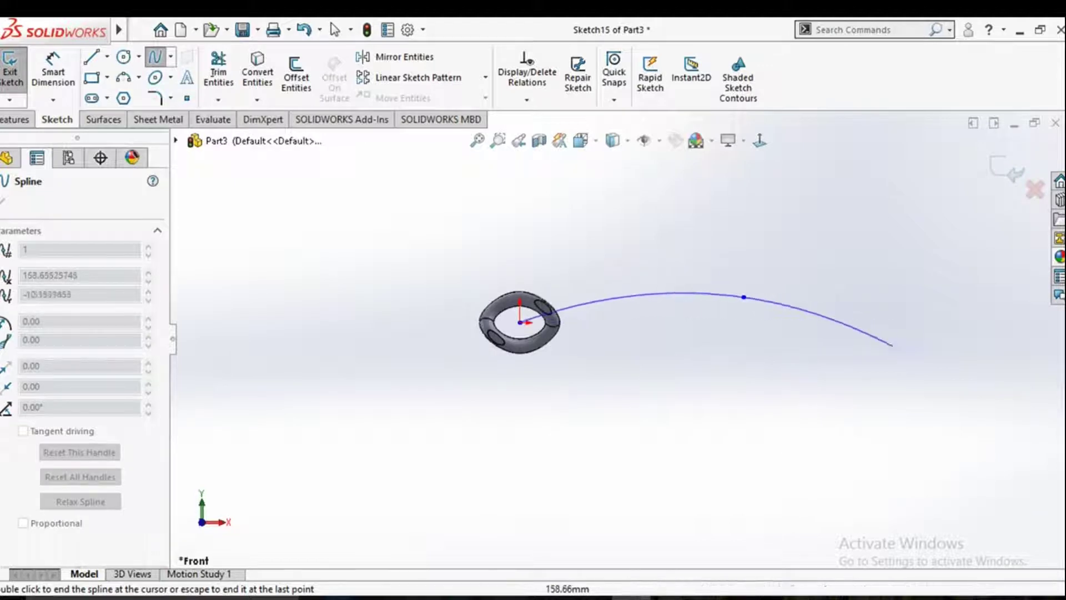
key(Escape)
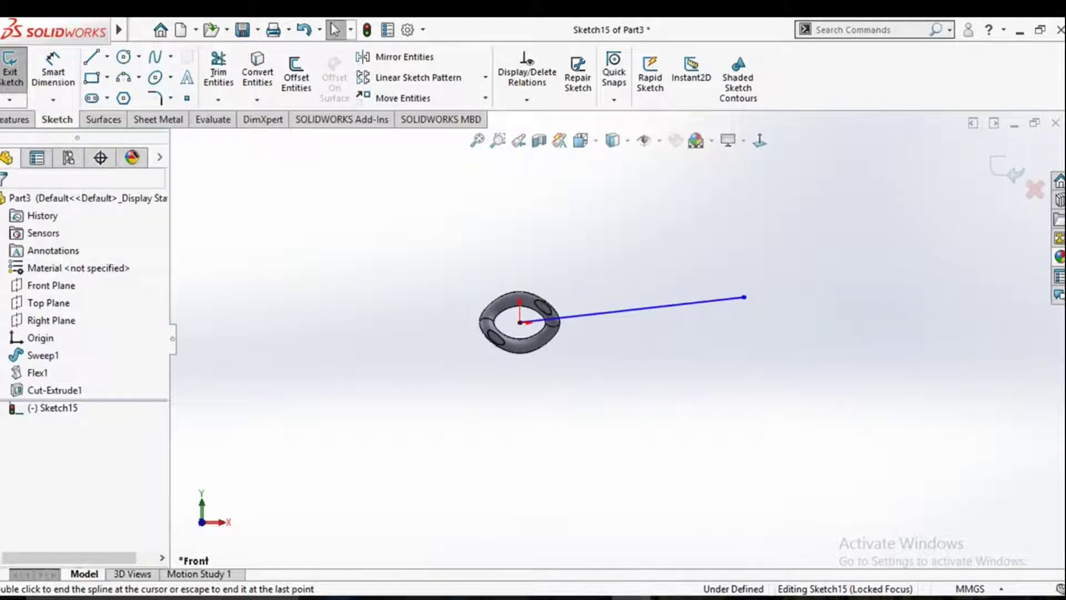
drag(744, 297, 888, 171)
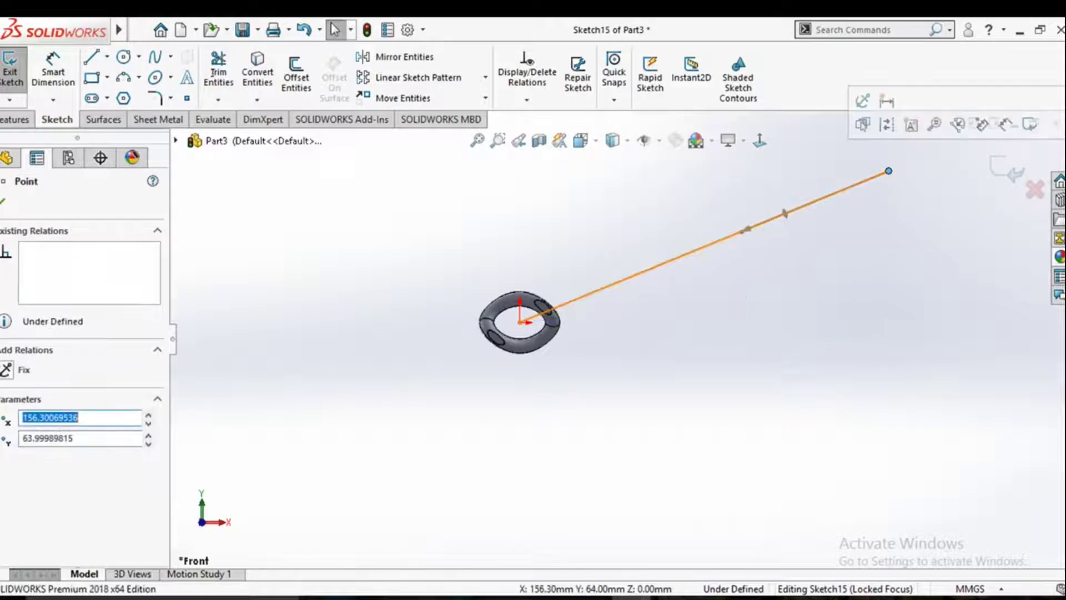
key(Delete)
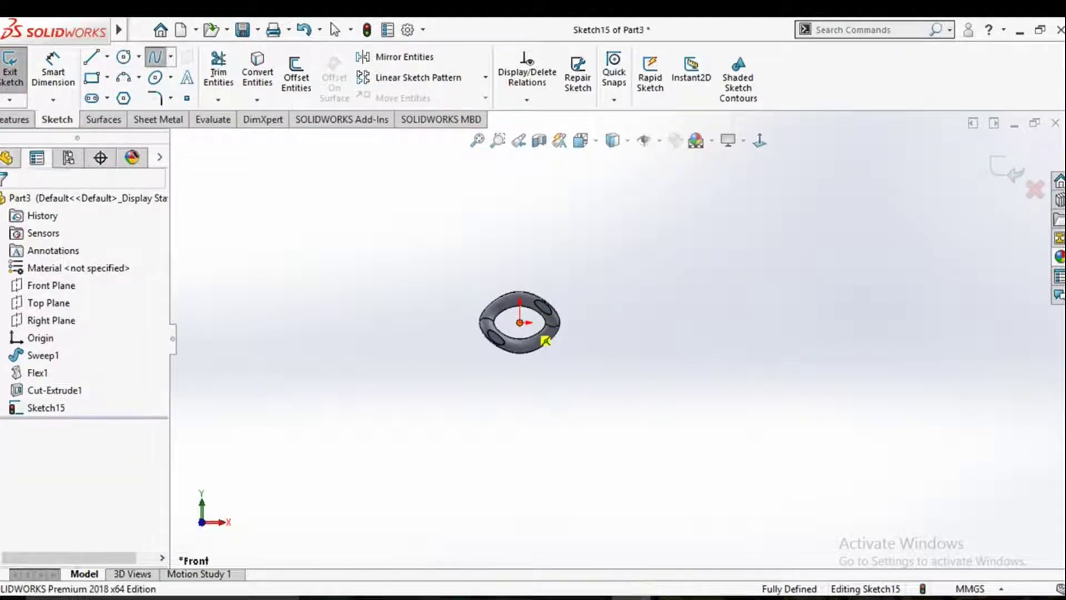
Draw a teardrop-shaped spline loop about 375 mm long, from the origin through five points to the ring's lower edge.
click(520, 322)
scroll(645, 265, up, 2)
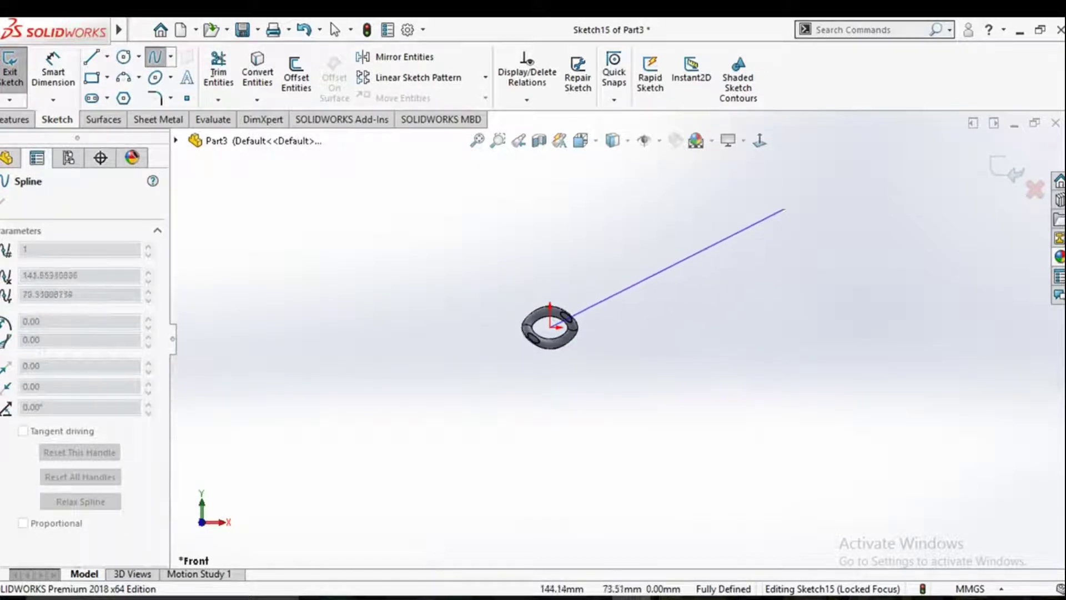
click(805, 196)
scroll(883, 199, up, 2)
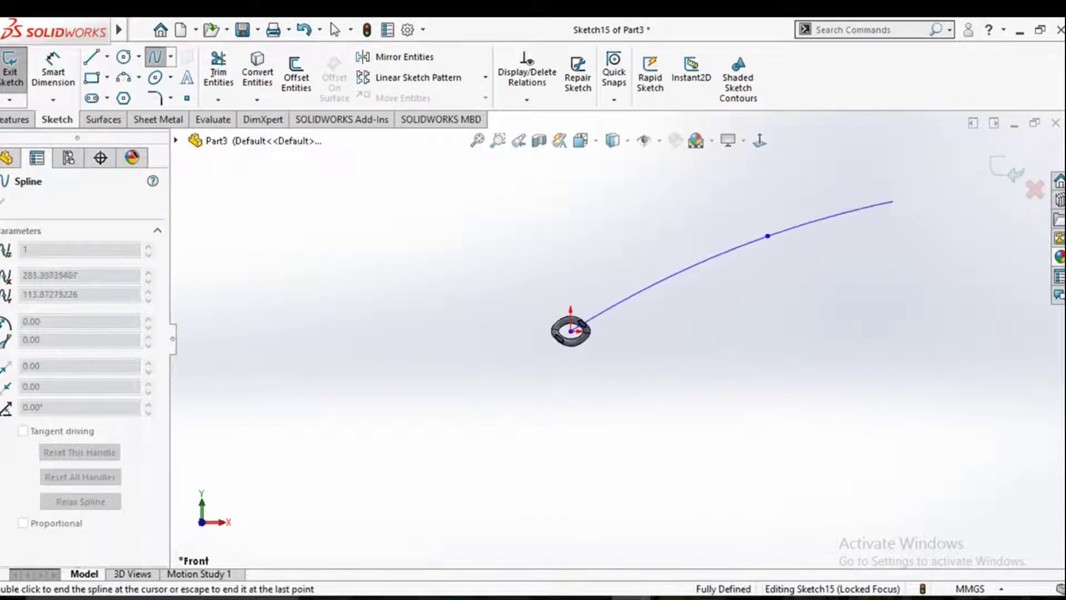
click(928, 226)
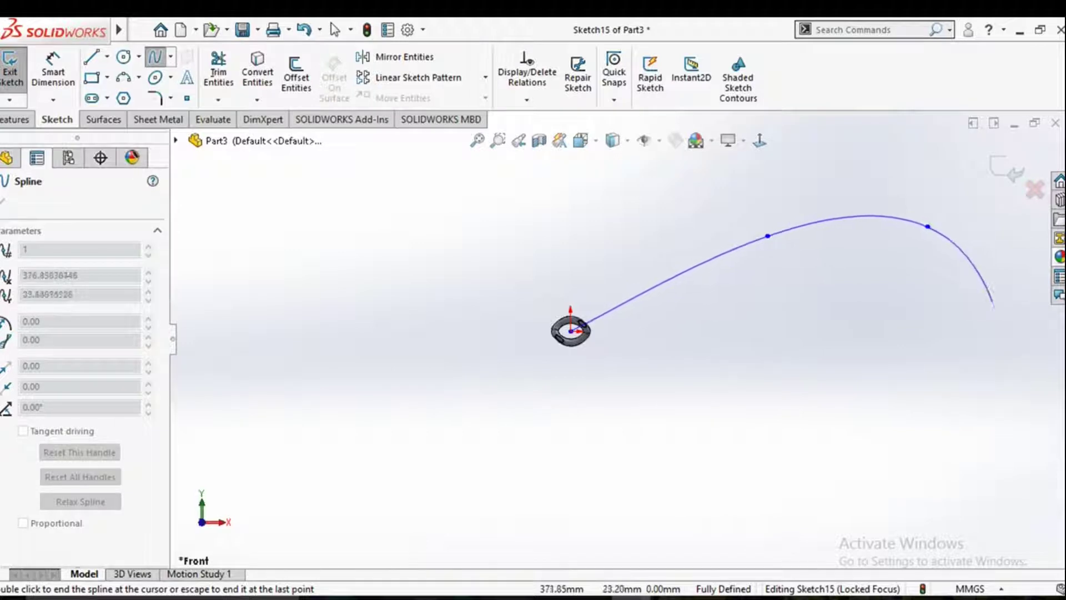
click(996, 355)
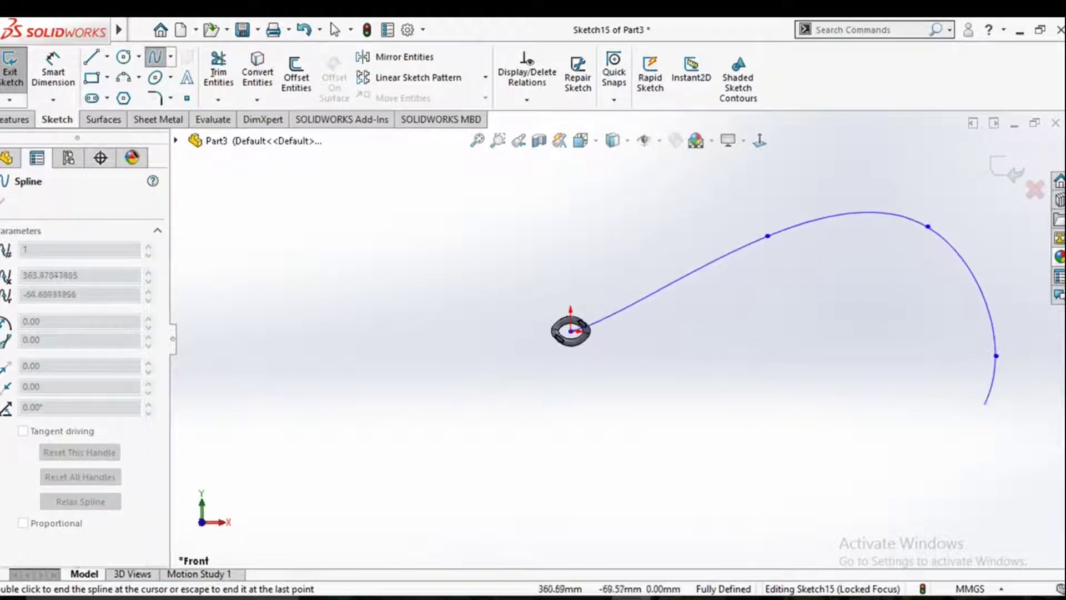
click(914, 482)
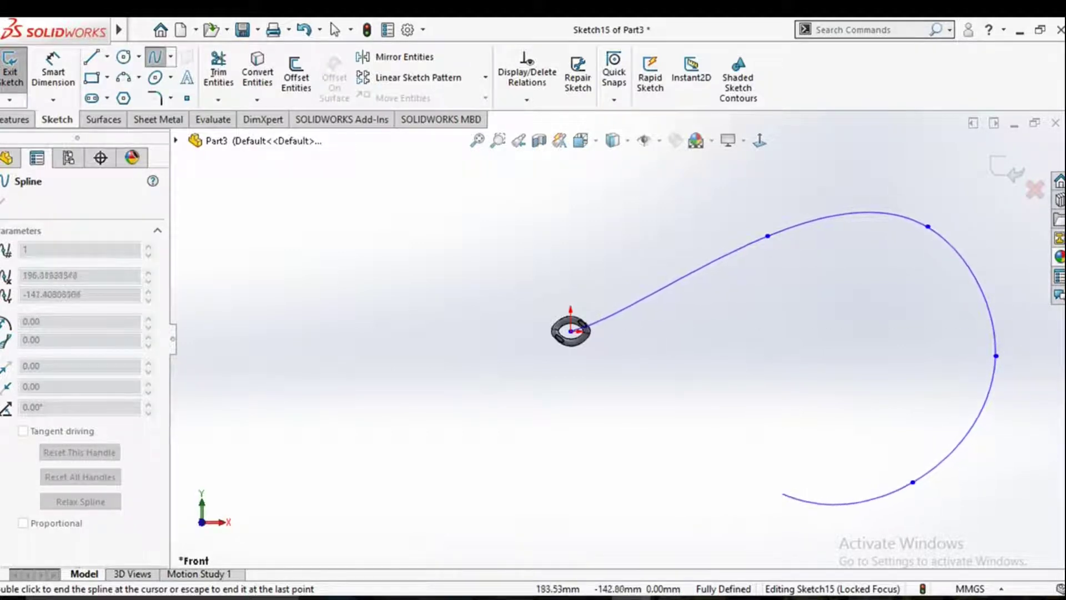
click(740, 471)
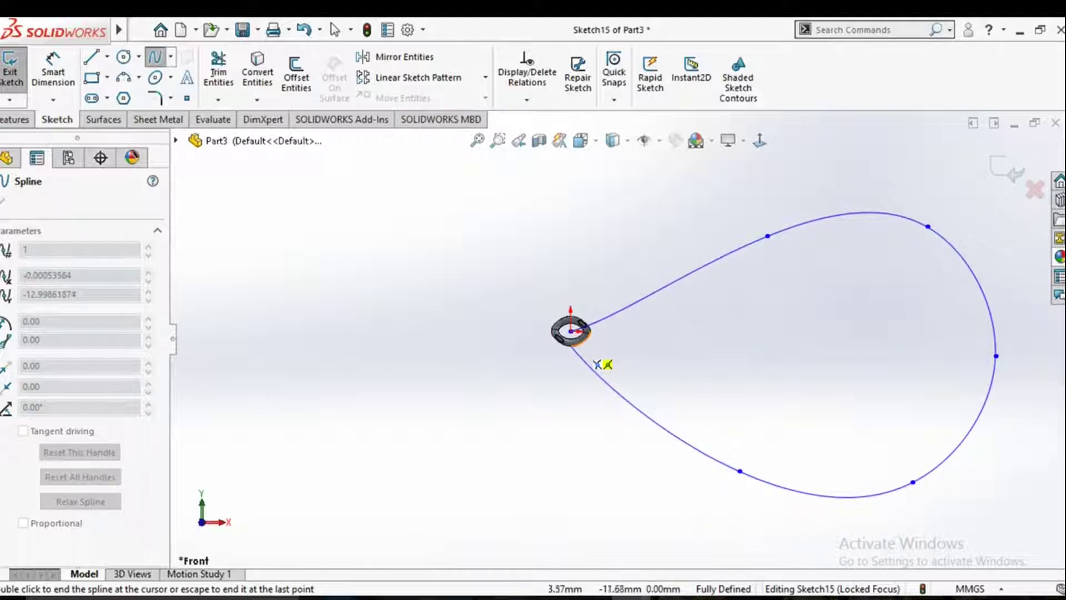
right_click(572, 332)
click(607, 355)
Delete the coincident relation at the spline's start and move that endpoint off the origin to about X 7.9, Y 2.3 mm.
scroll(607, 355, up, 2)
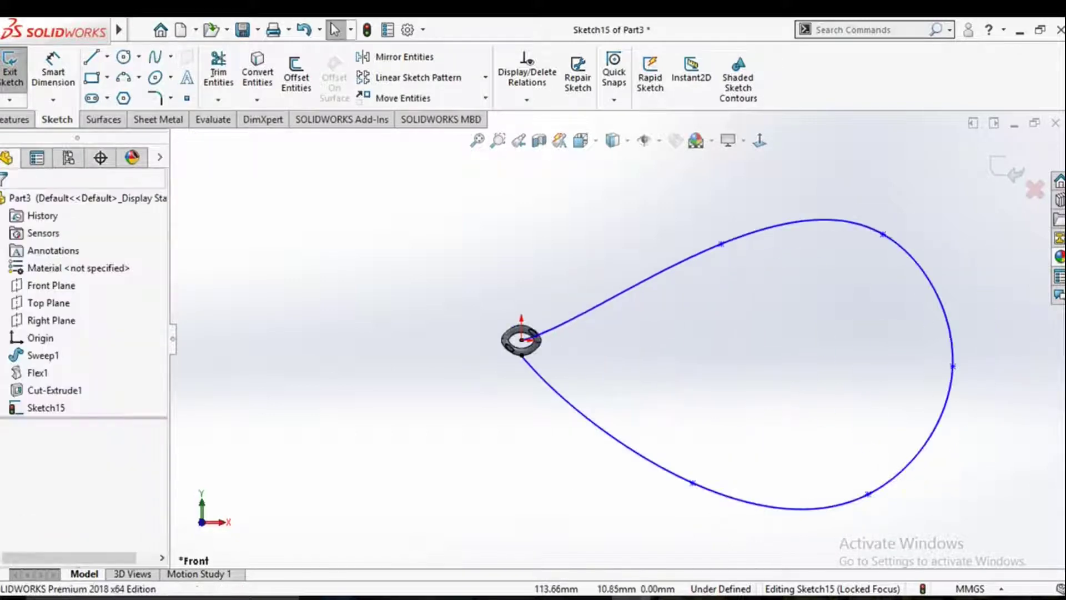
scroll(677, 304, down, 2)
scroll(471, 355, down, 3)
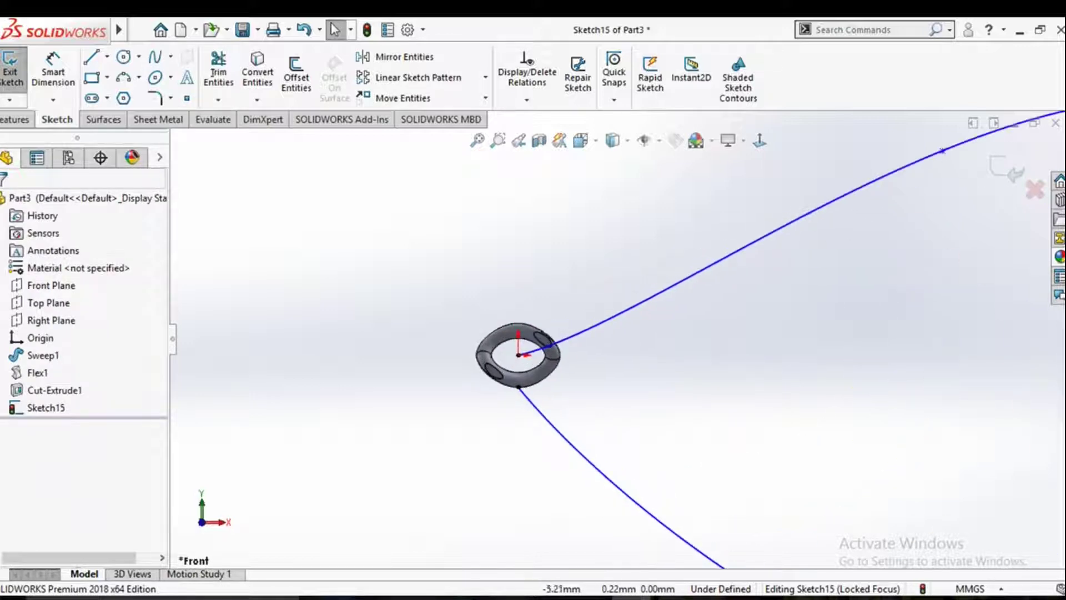
scroll(520, 353, down, 3)
click(537, 345)
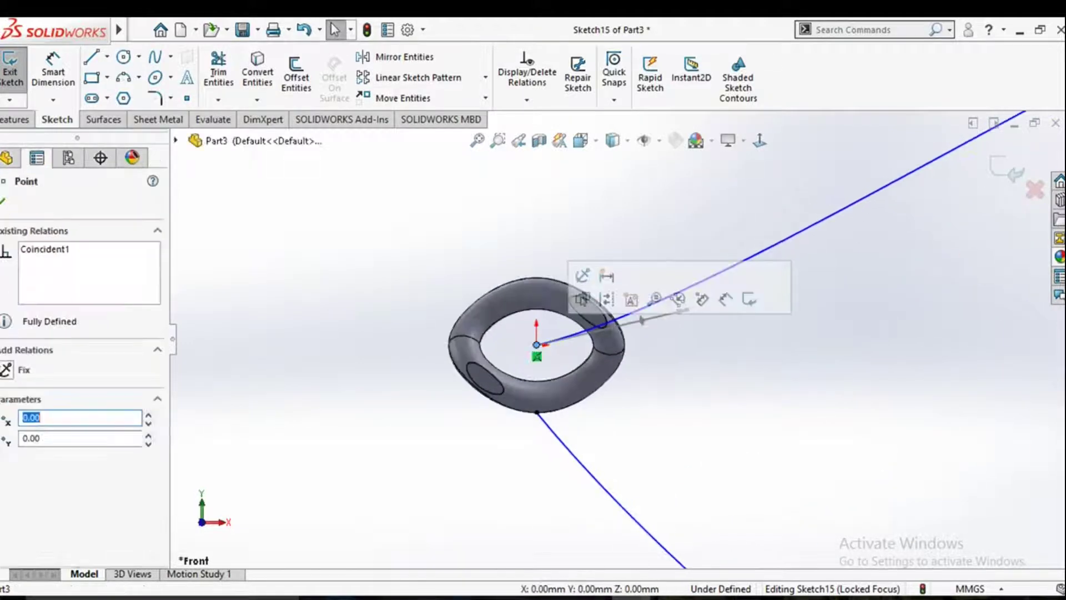
click(536, 356)
key(Delete)
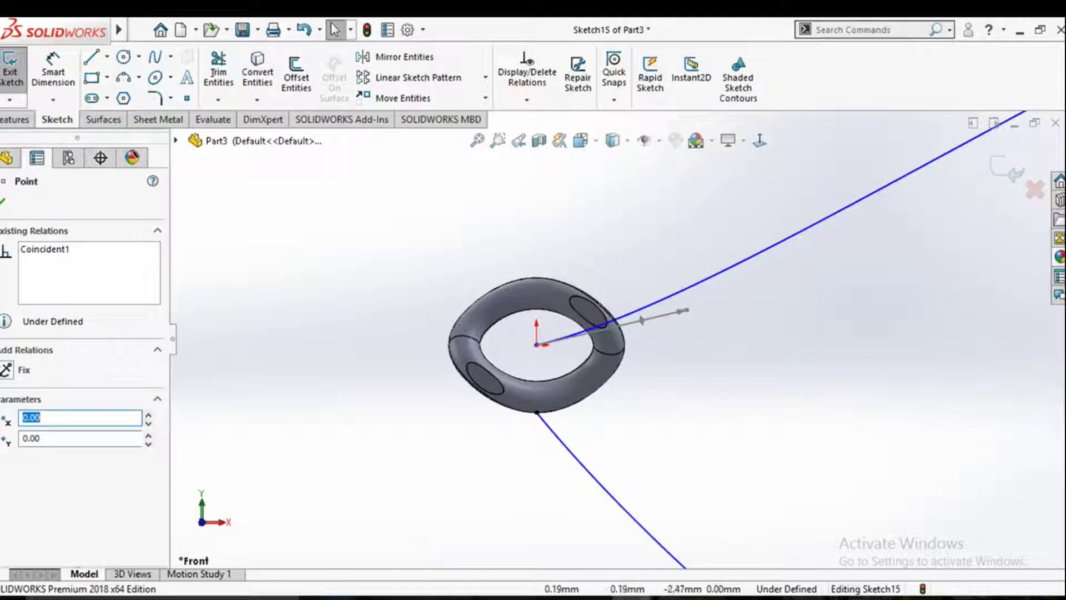
drag(536, 345, 577, 333)
scroll(519, 326, up, 10)
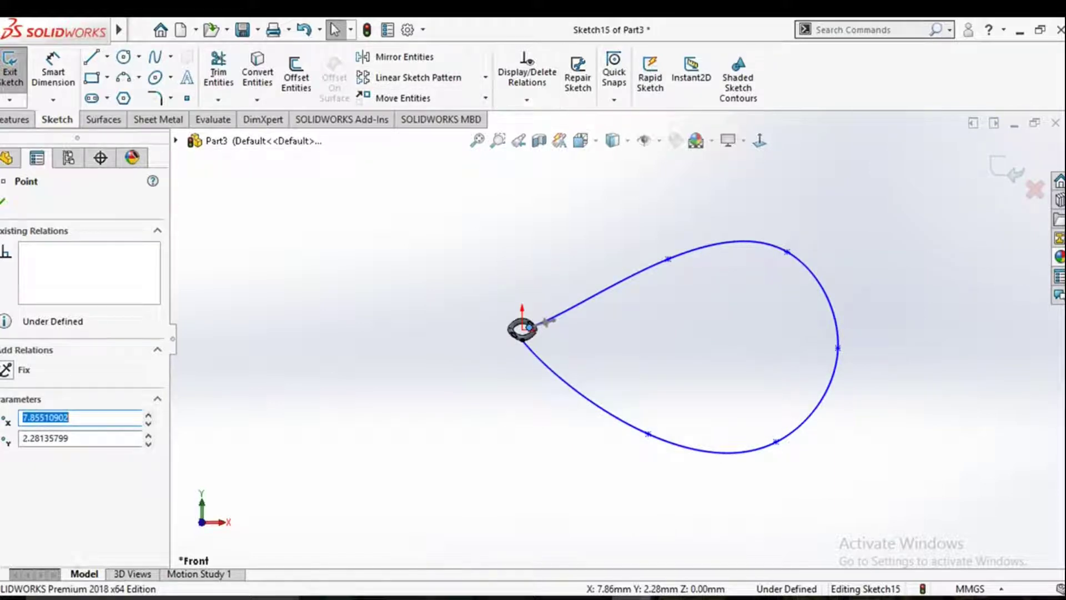
Delete the relations holding the spline's lower end to the ring and move that endpoint to about X 7.9, Y -42.3 mm.
scroll(520, 302, down, 5)
click(528, 399)
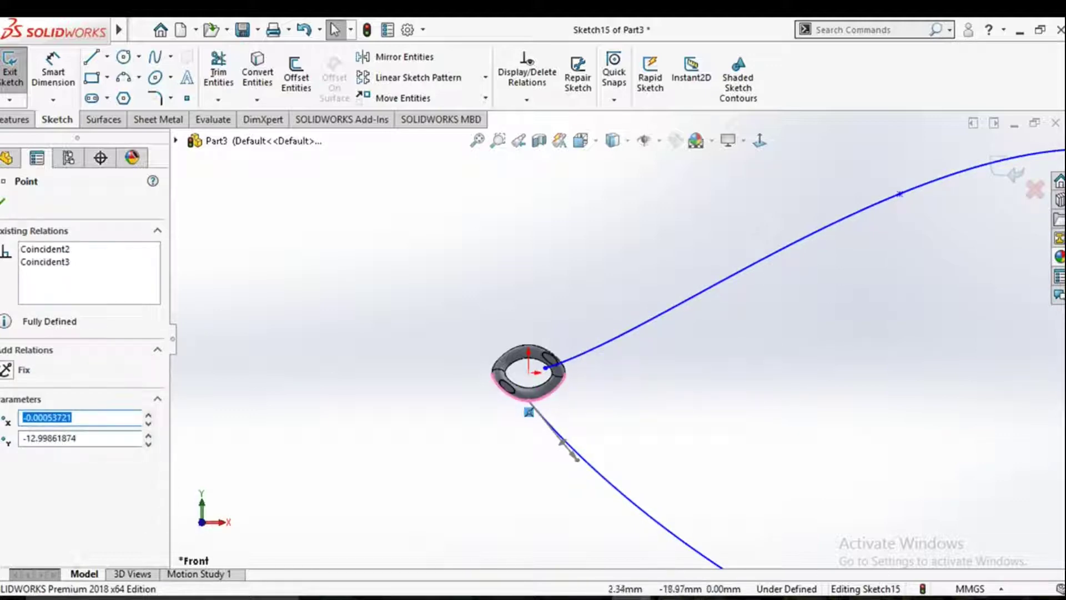
drag(528, 400, 544, 459)
click(535, 411)
key(Delete)
scroll(621, 339, up, 4)
scroll(608, 355, up, 3)
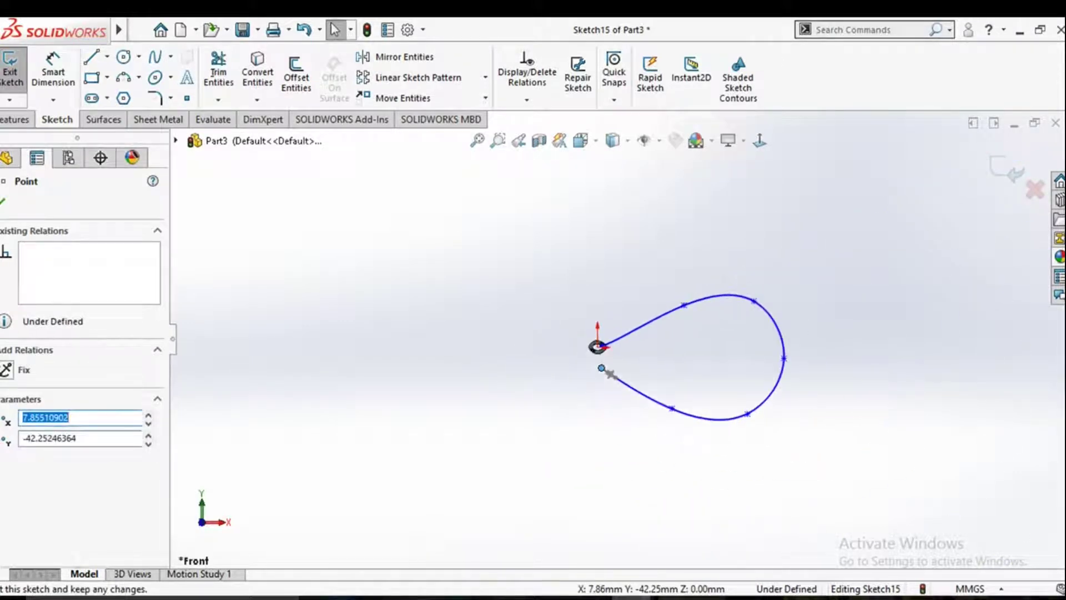
scroll(703, 349, down, 5)
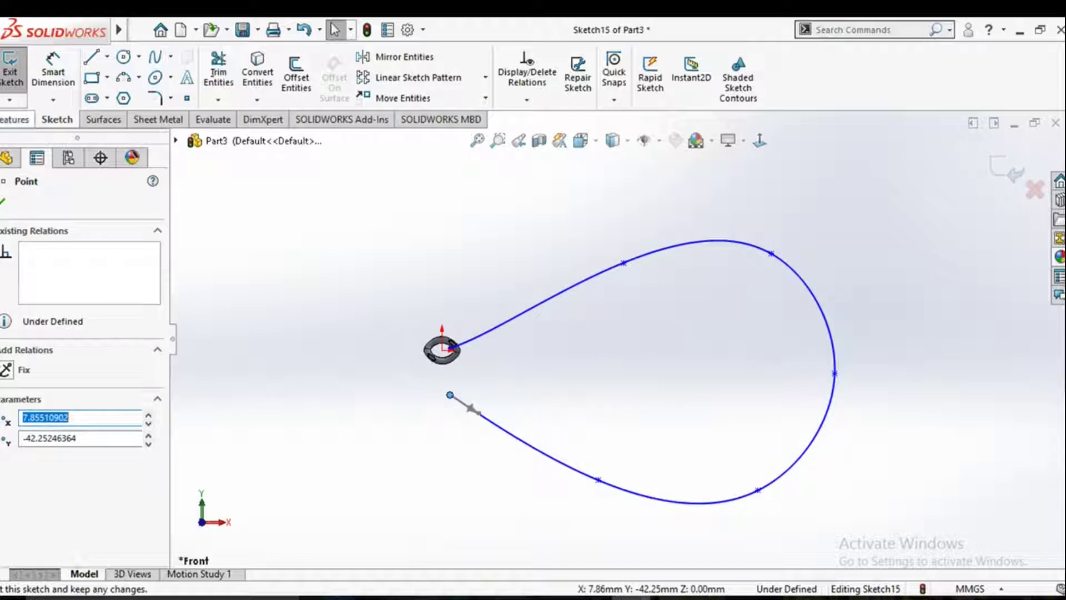
Close the spline sketch and set up a Curve Driven Pattern of the swept link along the spline.
click(16, 119)
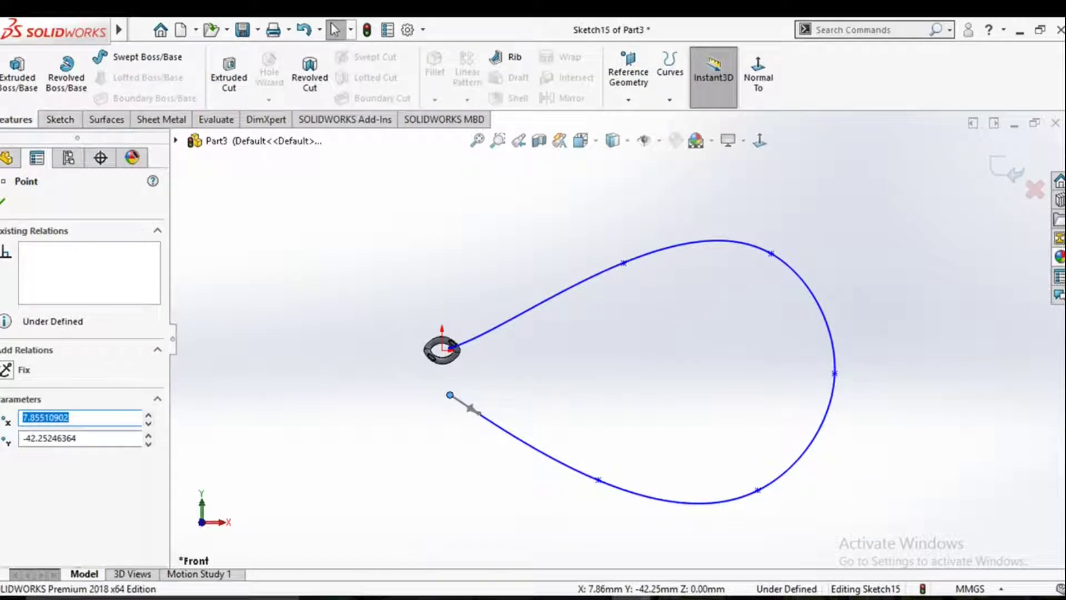
click(1007, 168)
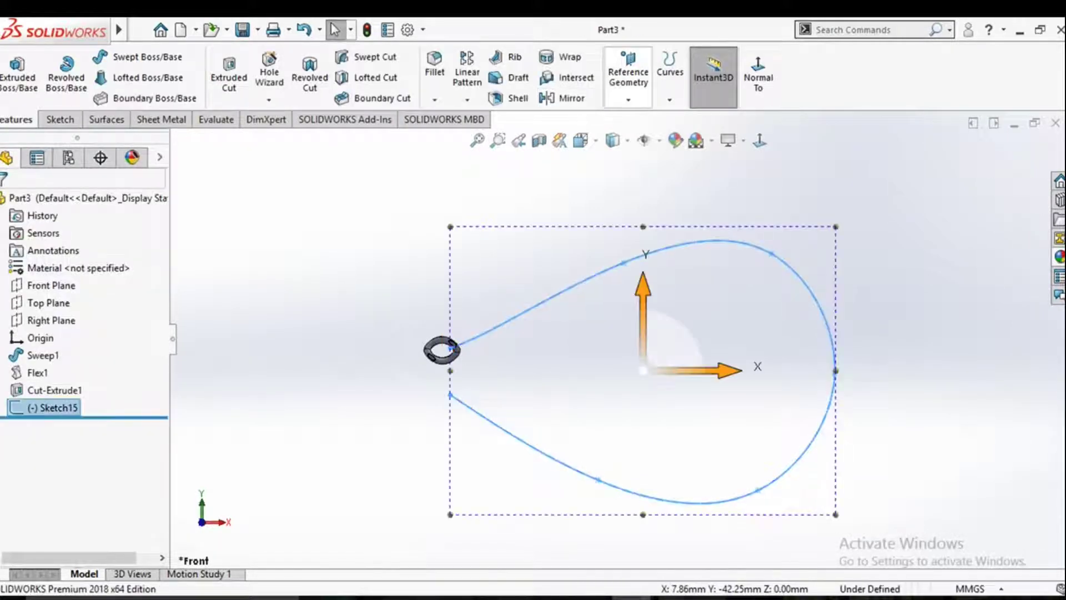
click(467, 100)
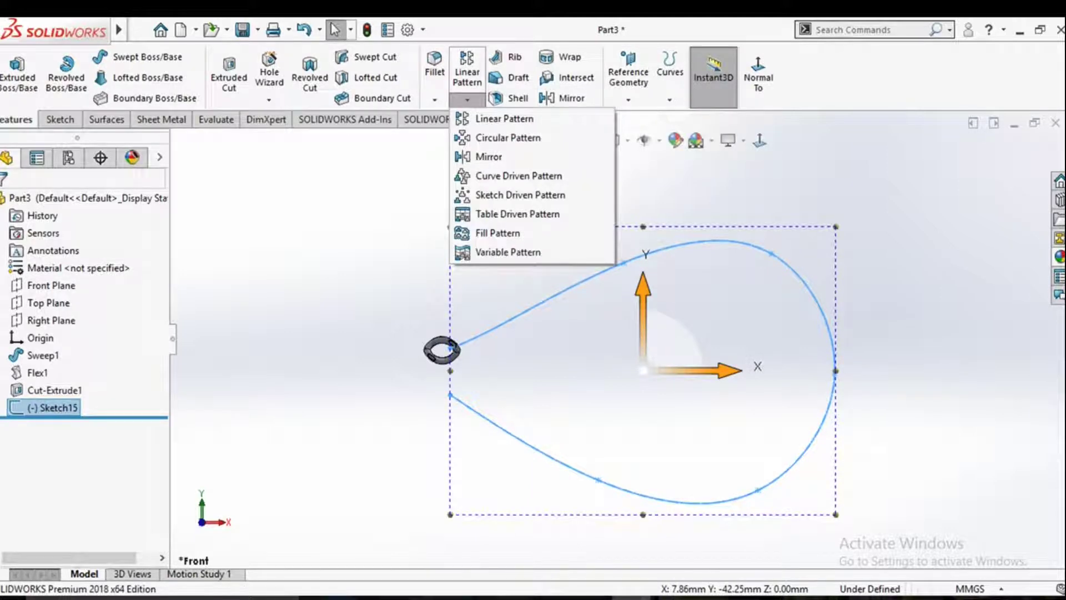
click(519, 176)
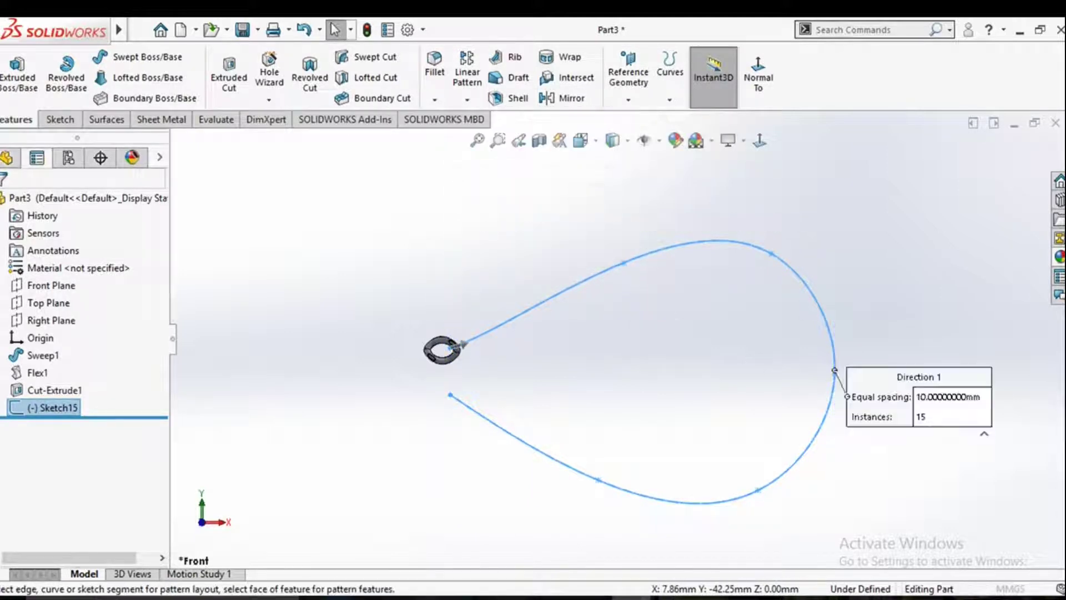
scroll(447, 362, down, 5)
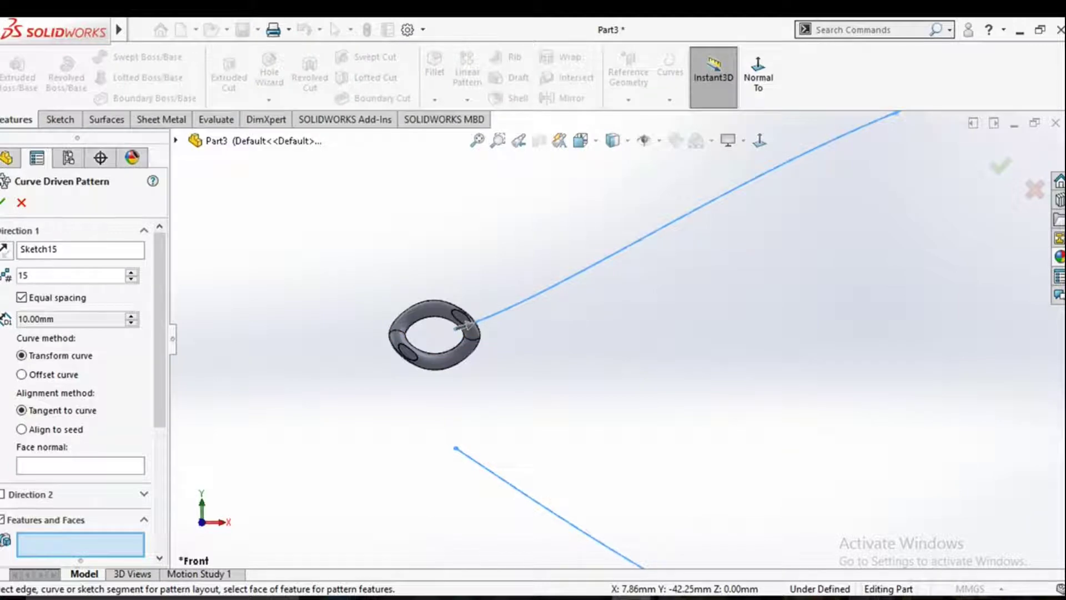
click(468, 325)
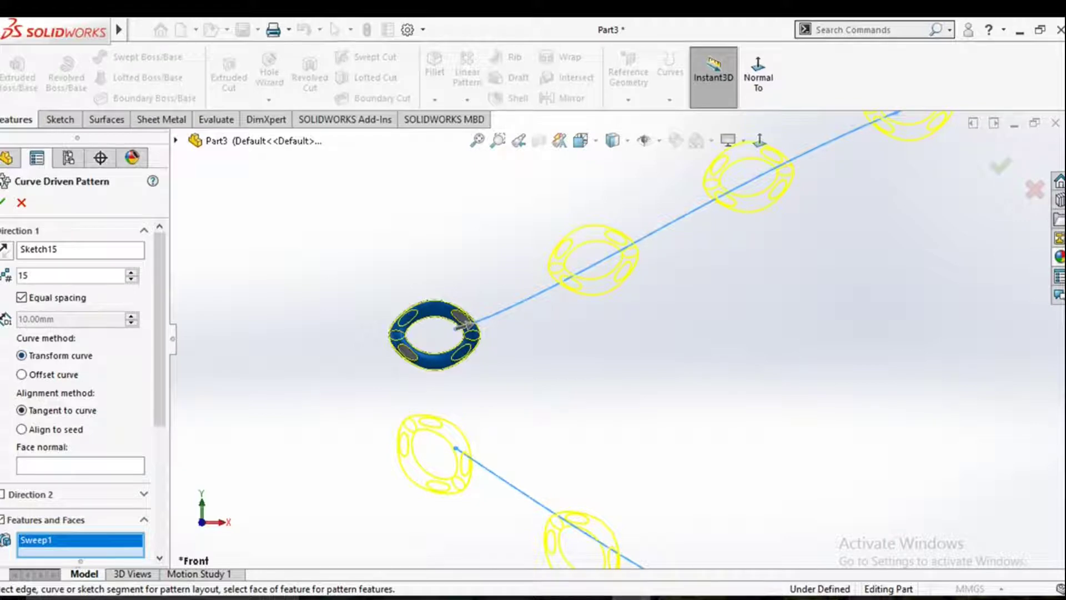
Raise the pattern to 48 instances with equal spacing and create the curve-driven chain.
click(22, 297)
click(131, 272)
click(131, 273)
click(131, 272)
click(131, 272)
click(131, 272)
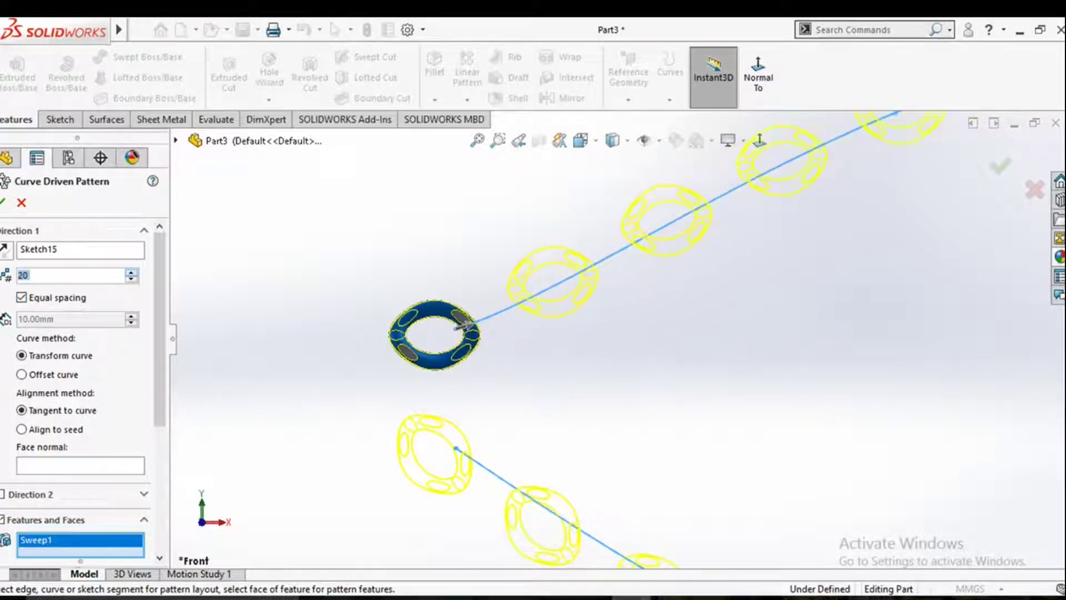
click(131, 273)
click(131, 272)
click(132, 272)
click(131, 272)
click(132, 272)
click(131, 272)
click(131, 272)
click(131, 272)
click(131, 272)
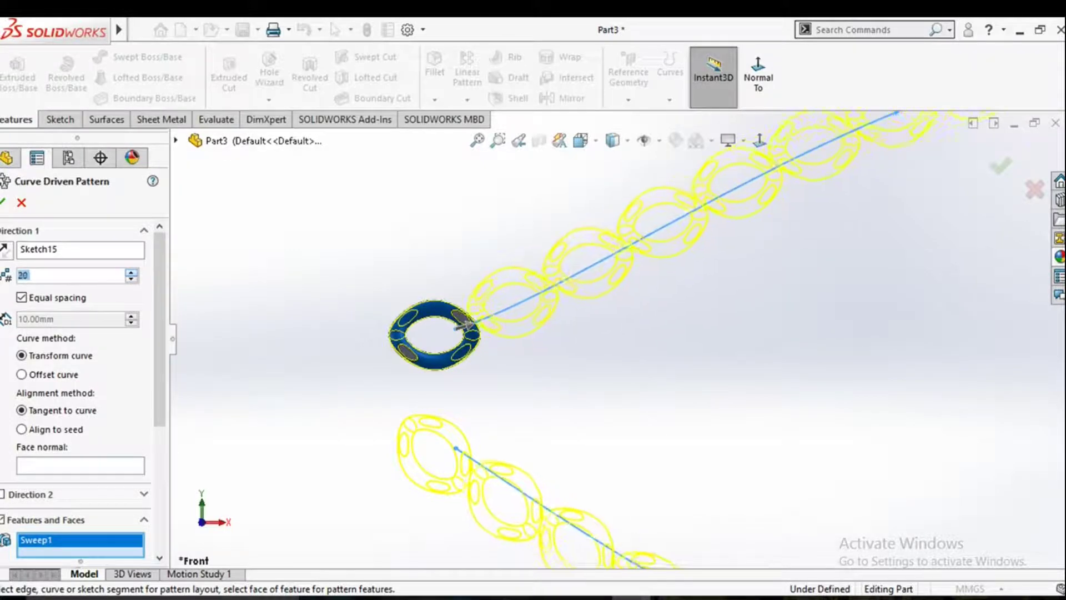
click(131, 272)
click(131, 272)
click(131, 272)
click(131, 272)
click(131, 272)
click(131, 272)
click(131, 272)
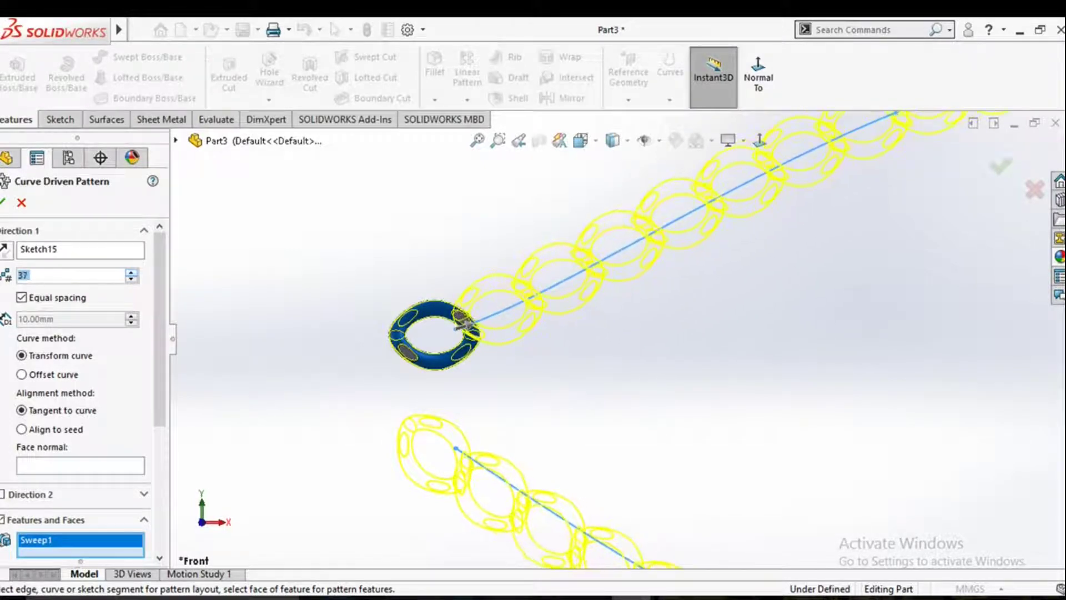
click(131, 272)
click(131, 273)
click(131, 272)
click(131, 272)
click(131, 272)
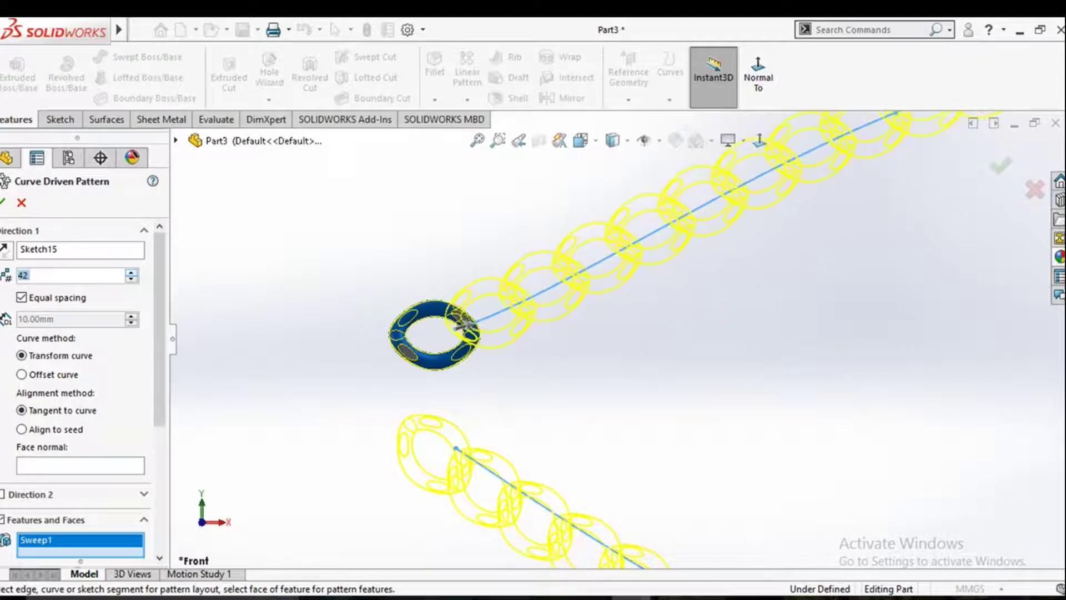
scroll(461, 327, down, 5)
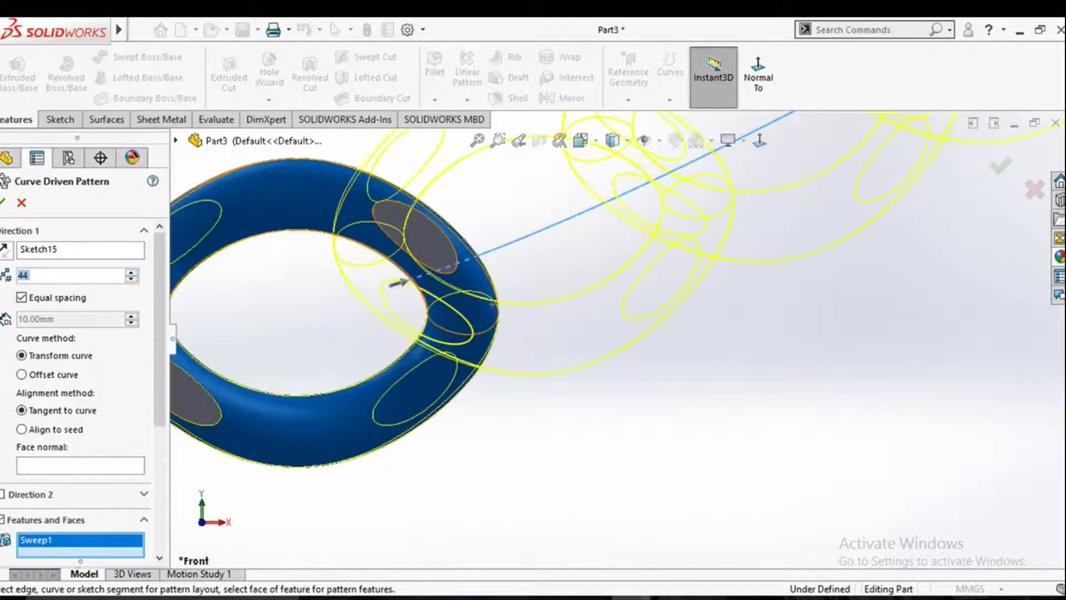
click(131, 272)
click(131, 273)
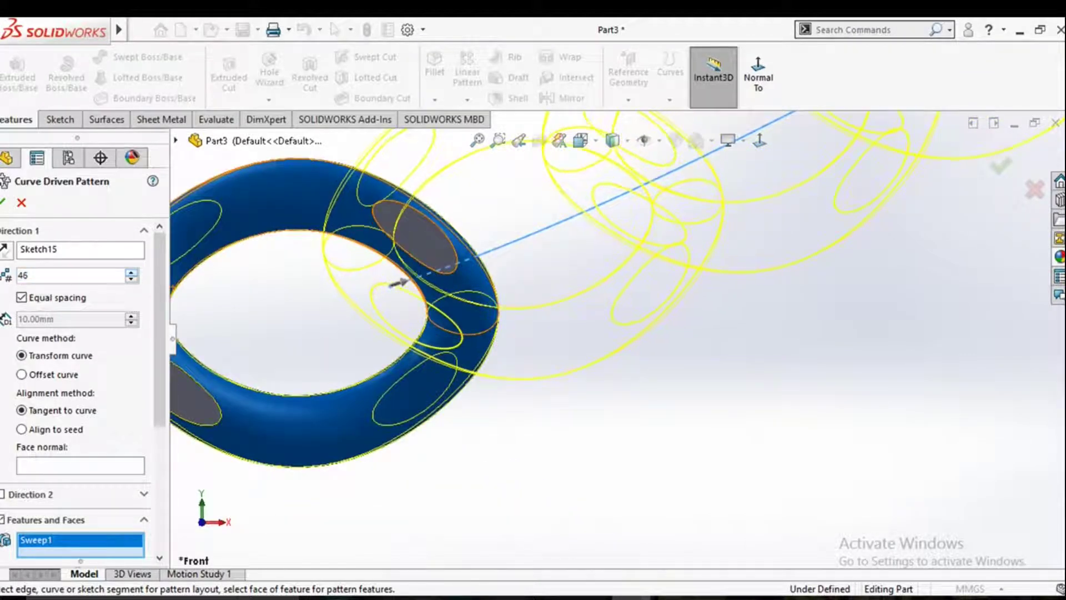
click(131, 272)
click(131, 273)
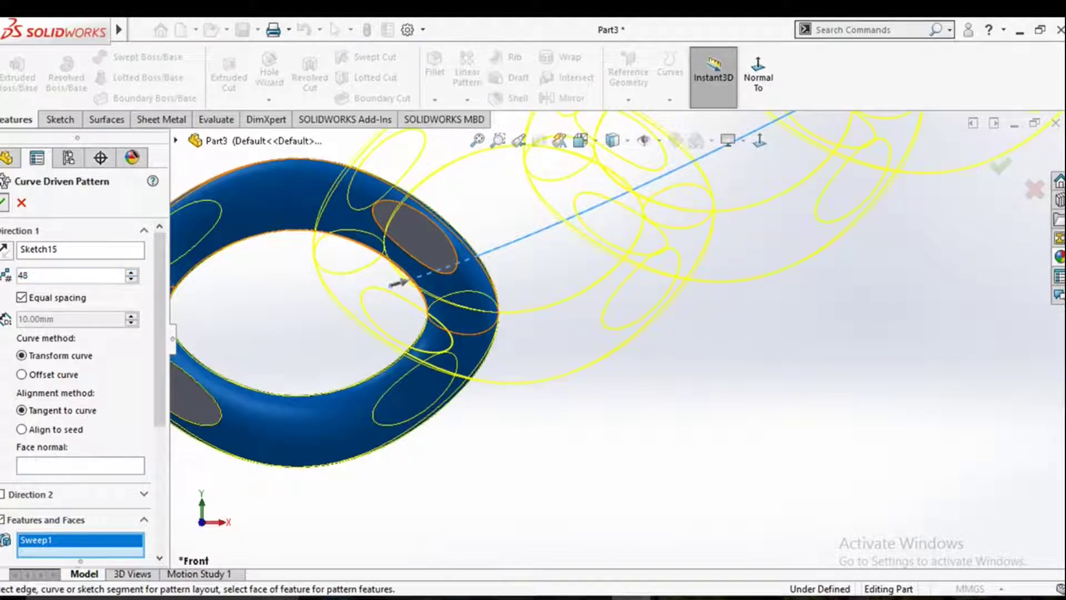
click(2, 203)
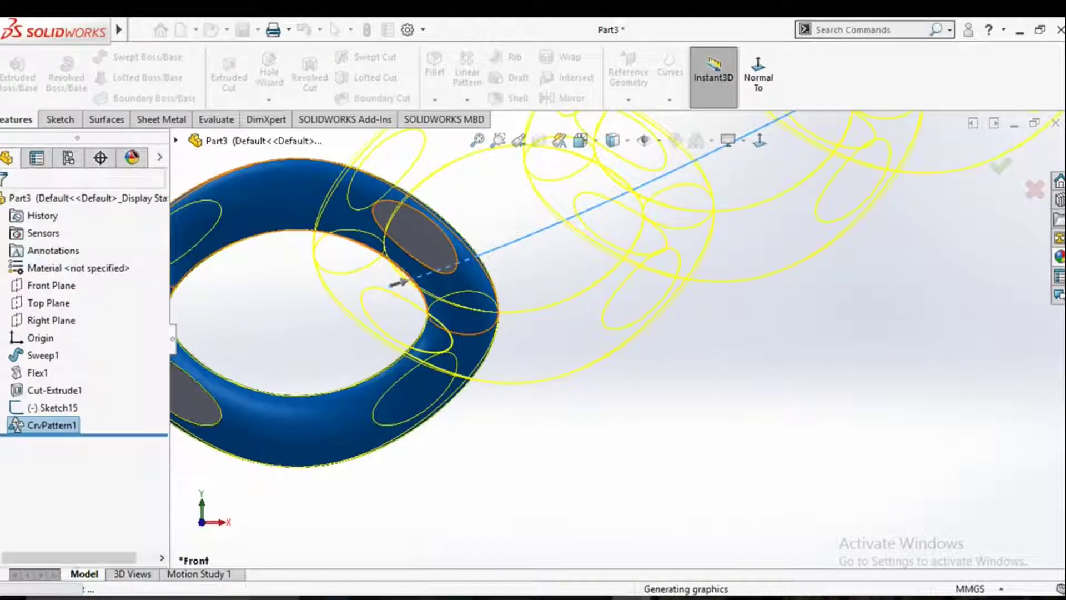
Examine the patterned chain from several angles, checking the link overlap and the two open ends.
scroll(611, 337, up, 12)
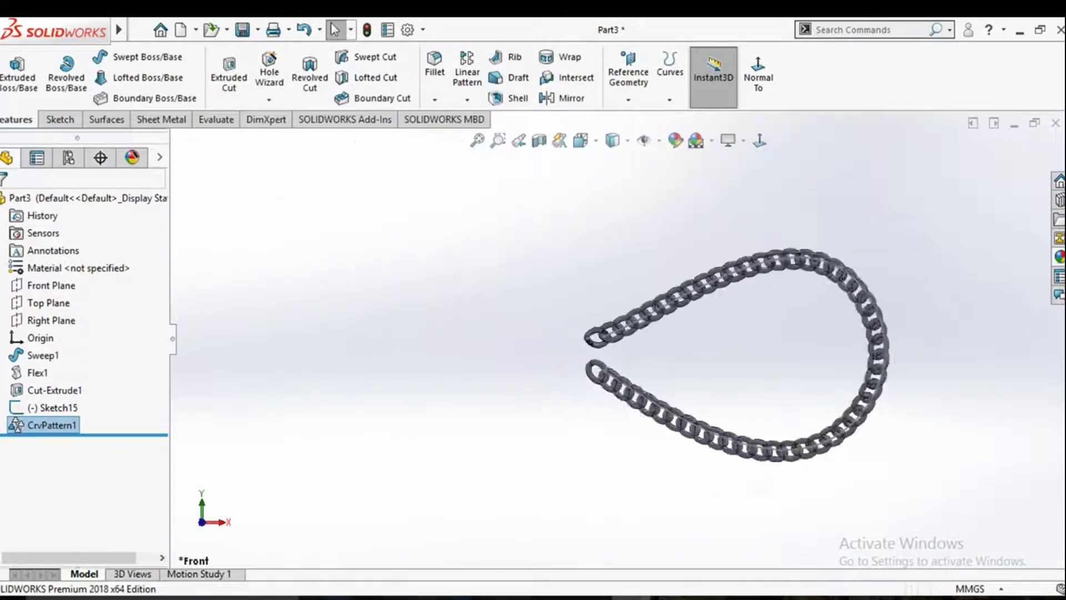
middle_drag(611, 337, 511, 336)
scroll(611, 355, down, 10)
scroll(611, 334, up, 10)
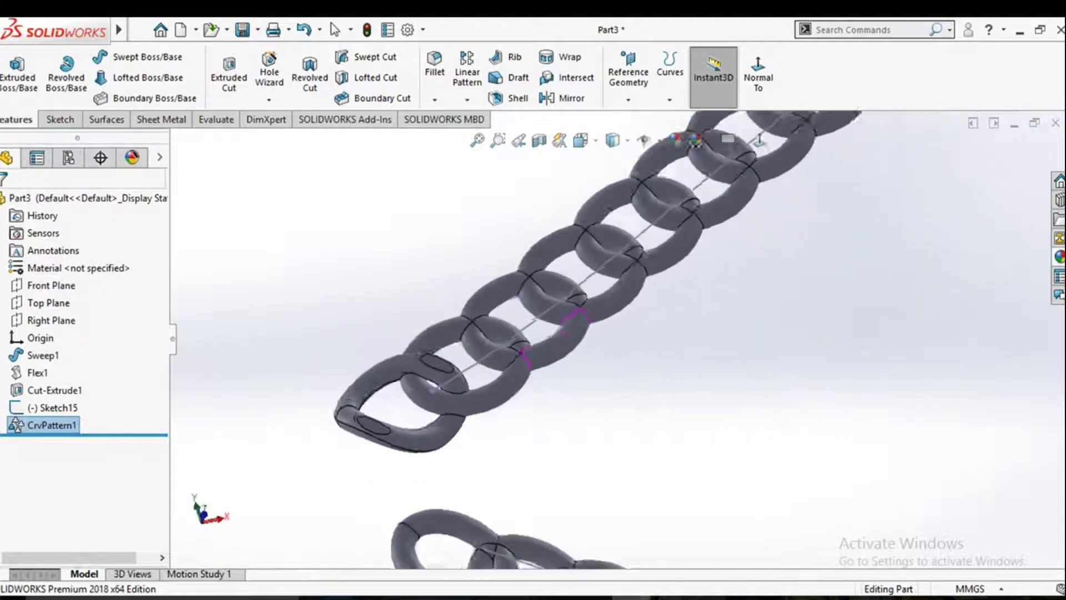
scroll(666, 334, up, 2)
middle_drag(666, 489, 661, 497)
scroll(661, 497, down, 10)
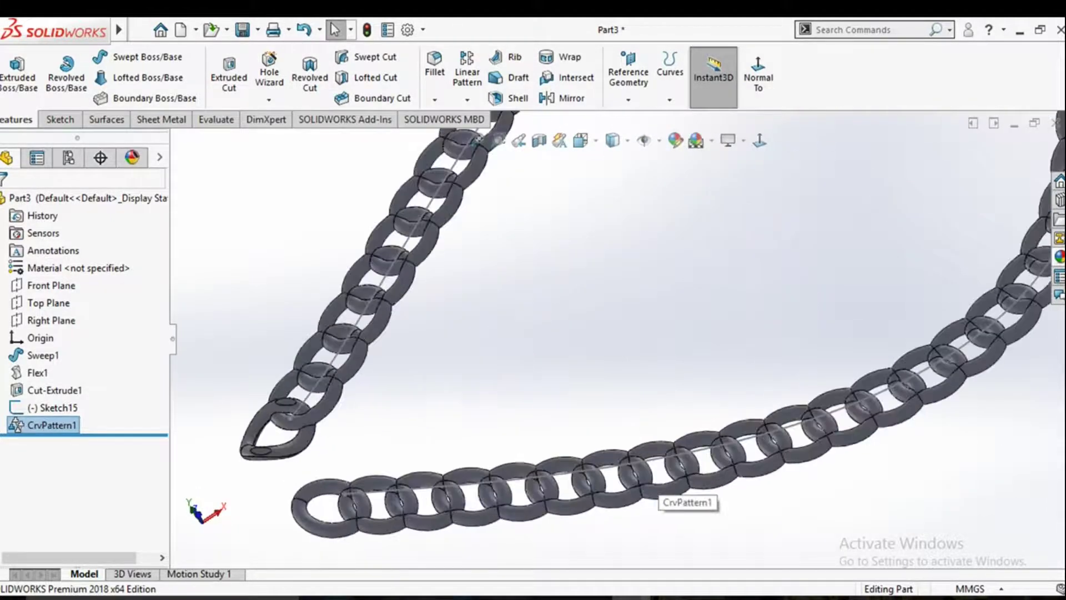
mouse_move(639, 388)
middle_down()
mouse_move(622, 356)
mouse_move(544, 334)
mouse_move(511, 344)
mouse_move(600, 334)
mouse_move(561, 349)
mouse_move(550, 395)
middle_up()
scroll(555, 345, up, 8)
scroll(555, 355, down, 10)
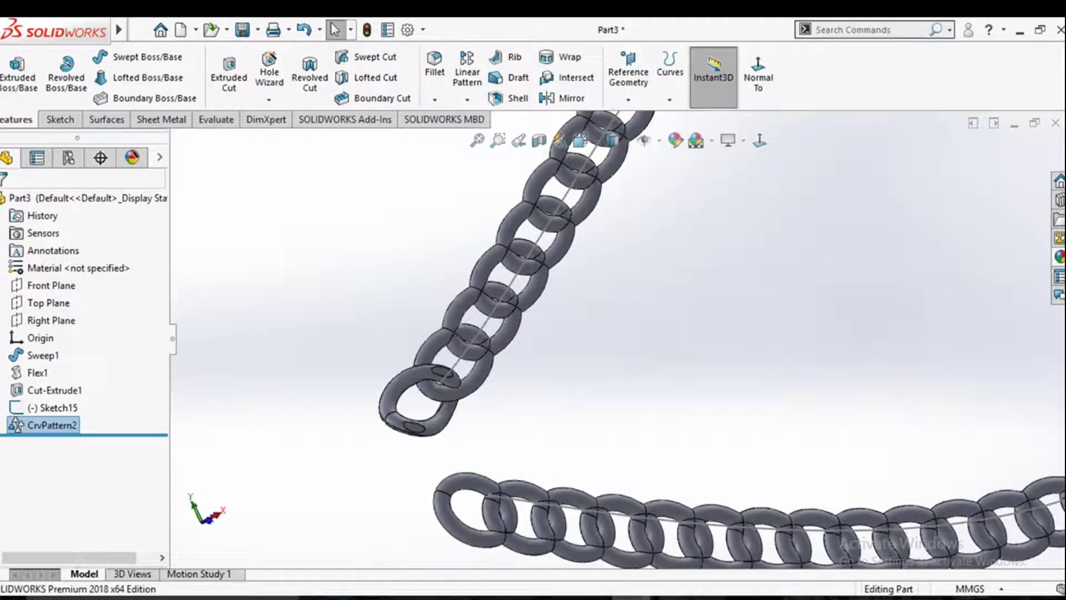
Edit the chain pattern, try Align to seed as the alignment method, and accept it with Tangent to curve.
click(52, 425)
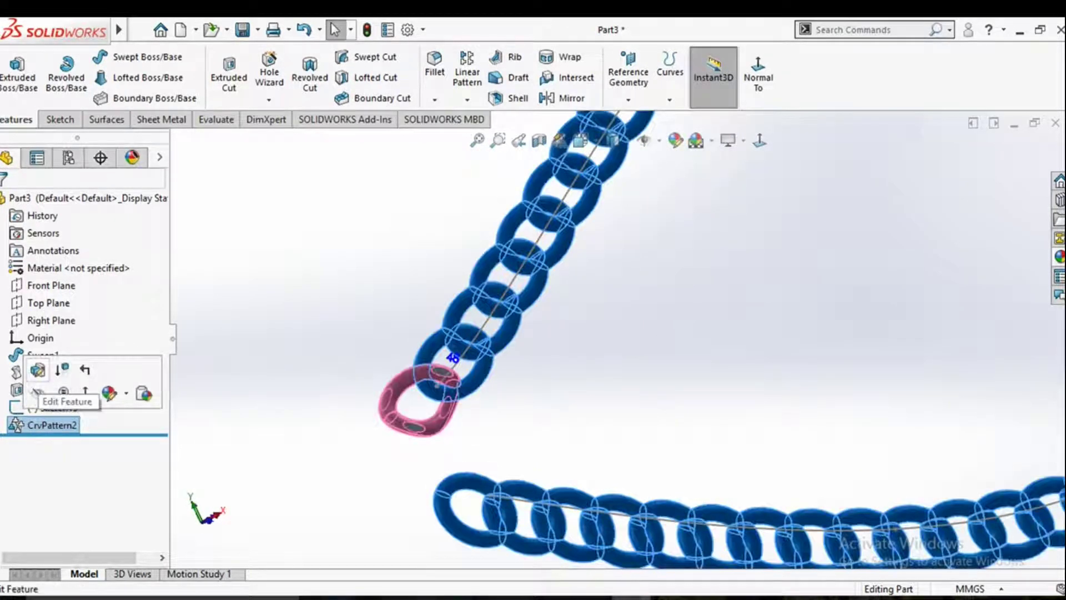
click(41, 370)
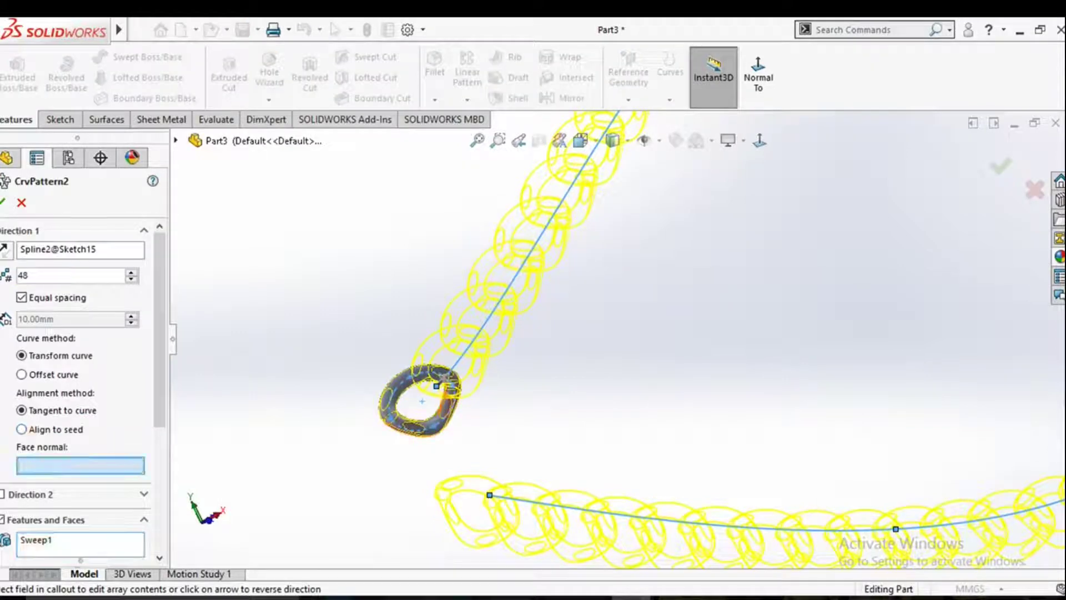
scroll(419, 387, down, 6)
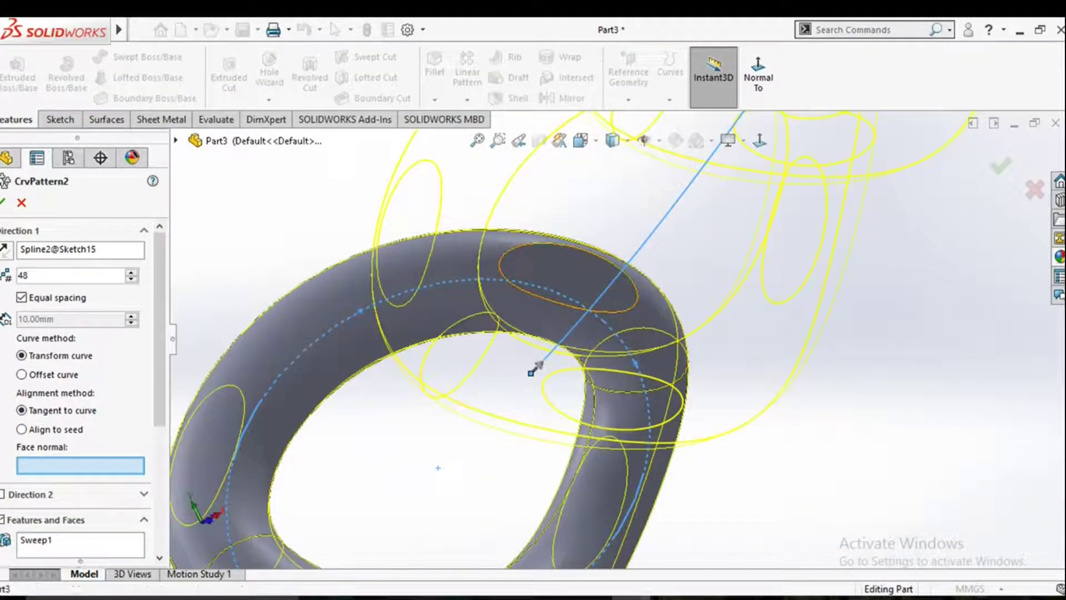
scroll(617, 339, up, 4)
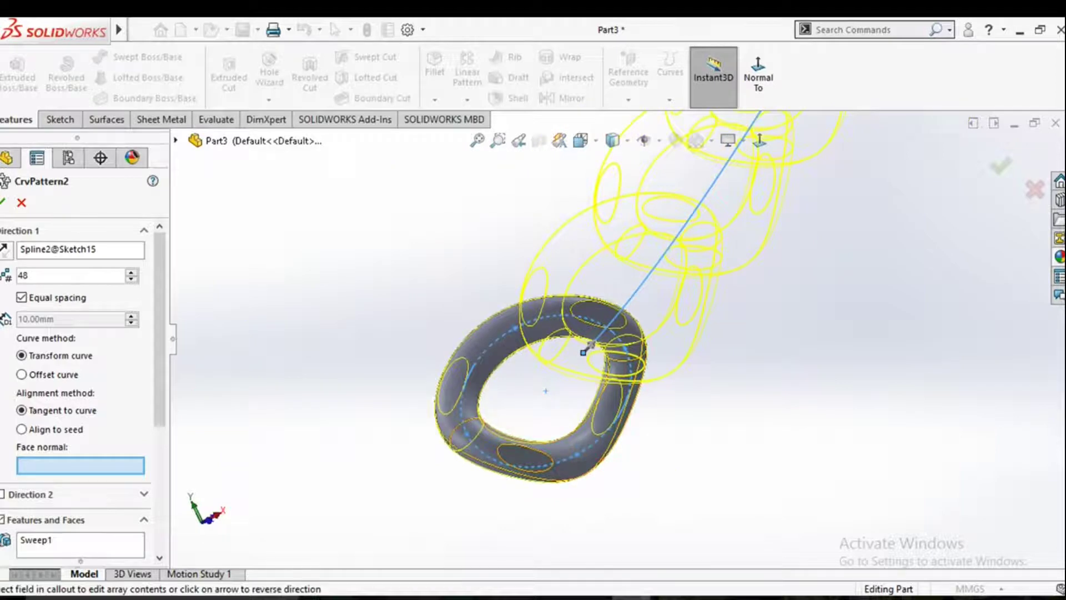
click(22, 429)
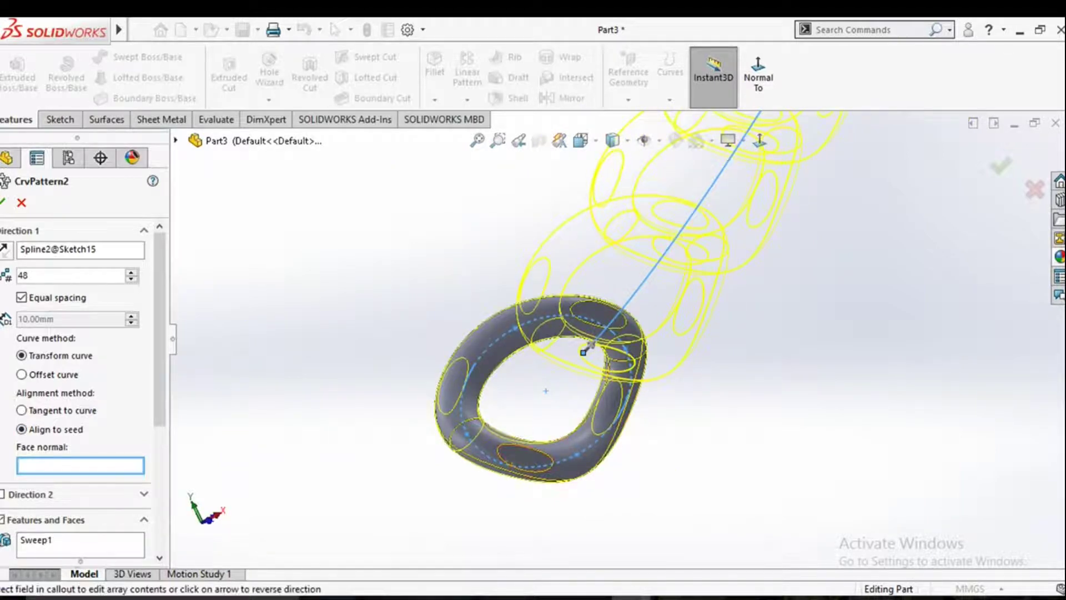
click(22, 409)
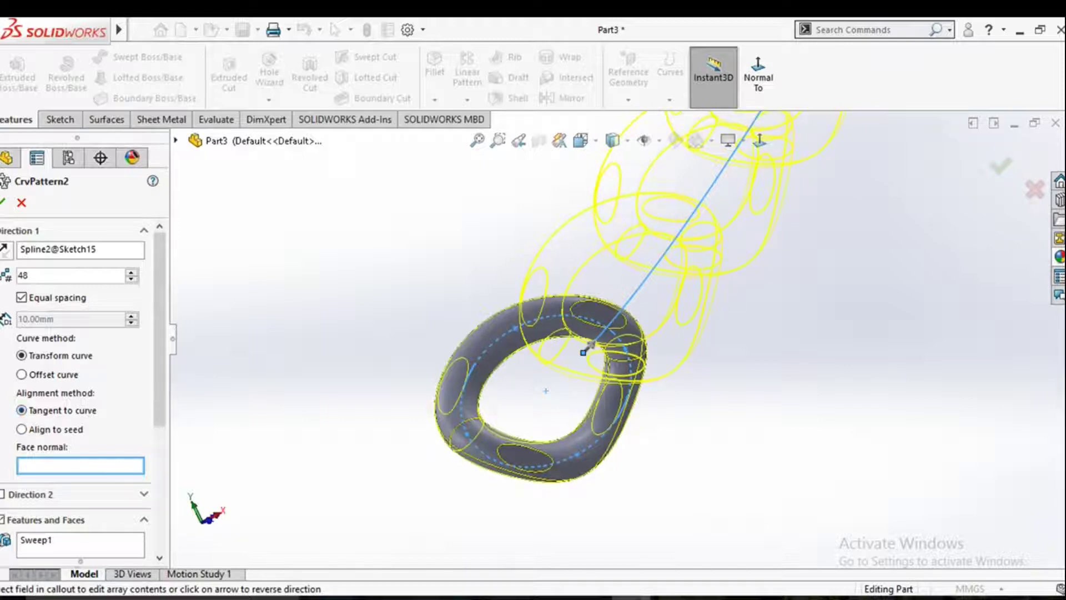
click(22, 429)
scroll(722, 278, up, 10)
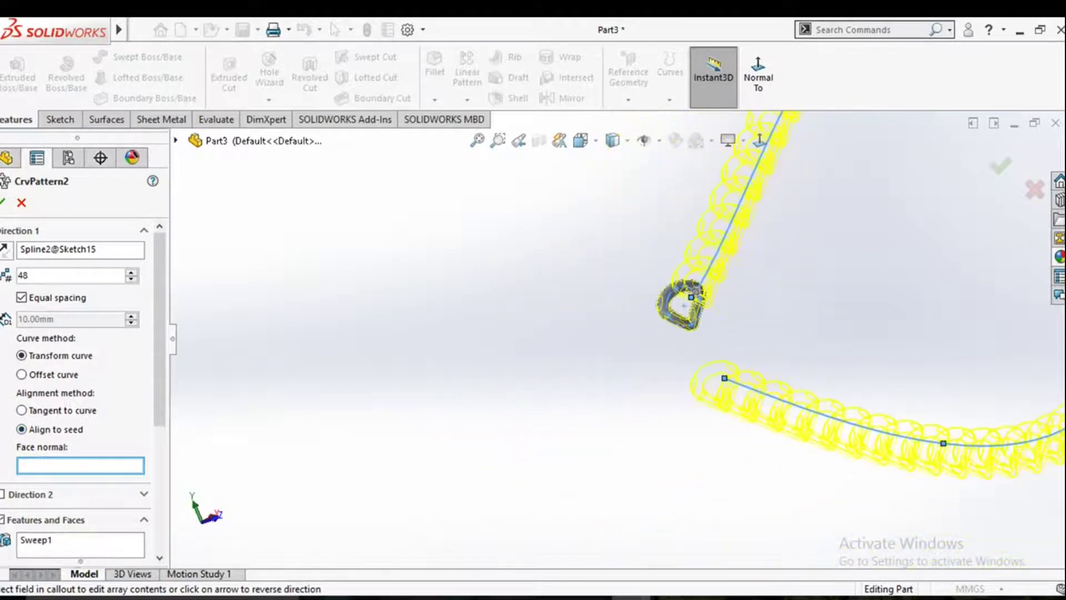
scroll(696, 278, down, 5)
middle_drag(696, 290, 728, 348)
scroll(700, 311, up, 6)
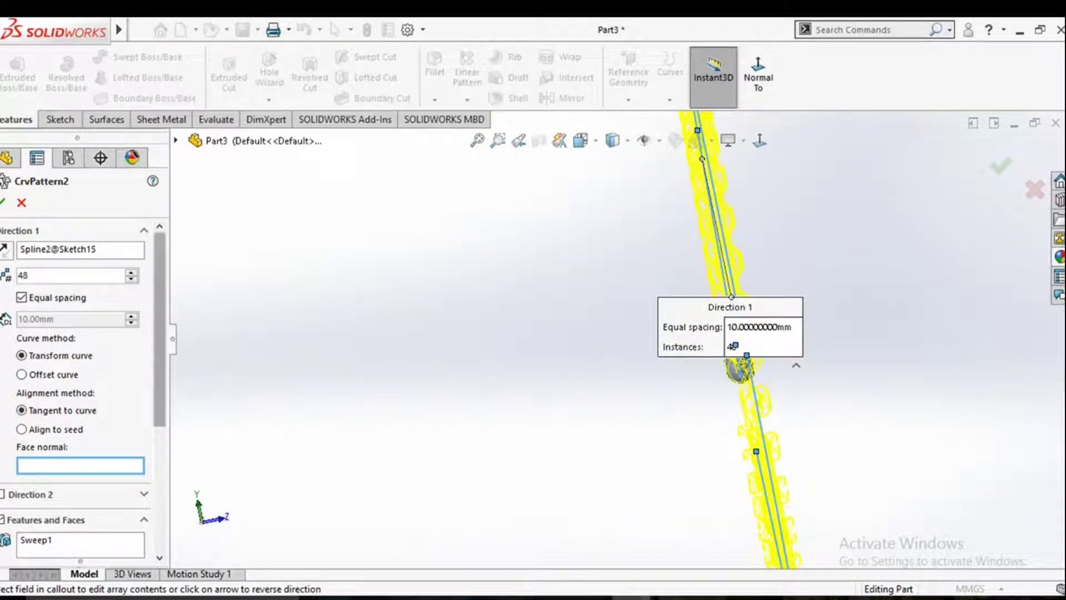
scroll(77, 389, down, 8)
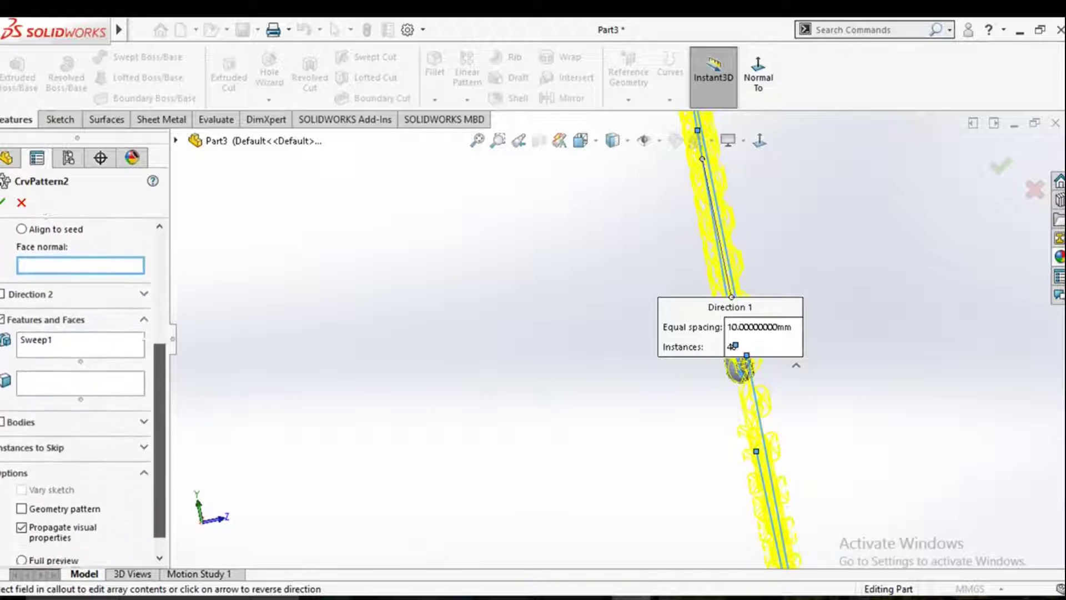
scroll(78, 333, up, 1)
scroll(77, 333, down, 1)
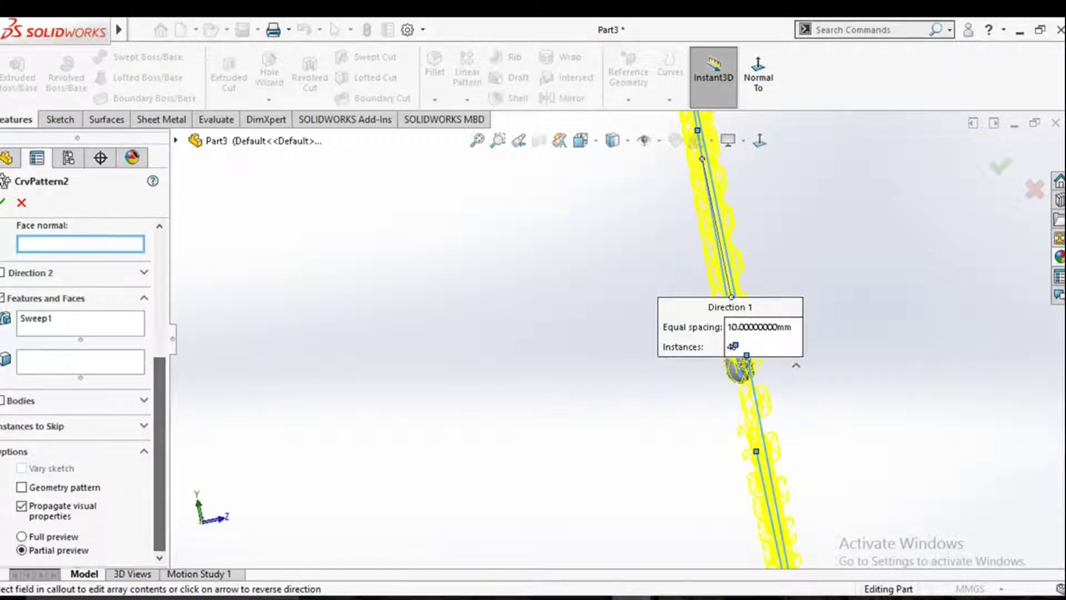
click(2, 202)
Hide the spline sketch that runs through the chain links.
mouse_move(705, 327)
middle_down()
mouse_move(606, 327)
mouse_move(637, 321)
middle_up()
scroll(605, 322, down, 7)
click(583, 243)
click(644, 210)
Compare the flat-cut first link with the patterned links and examine how they interlock.
scroll(588, 339, up, 7)
scroll(605, 333, up, 4)
scroll(583, 433, down, 10)
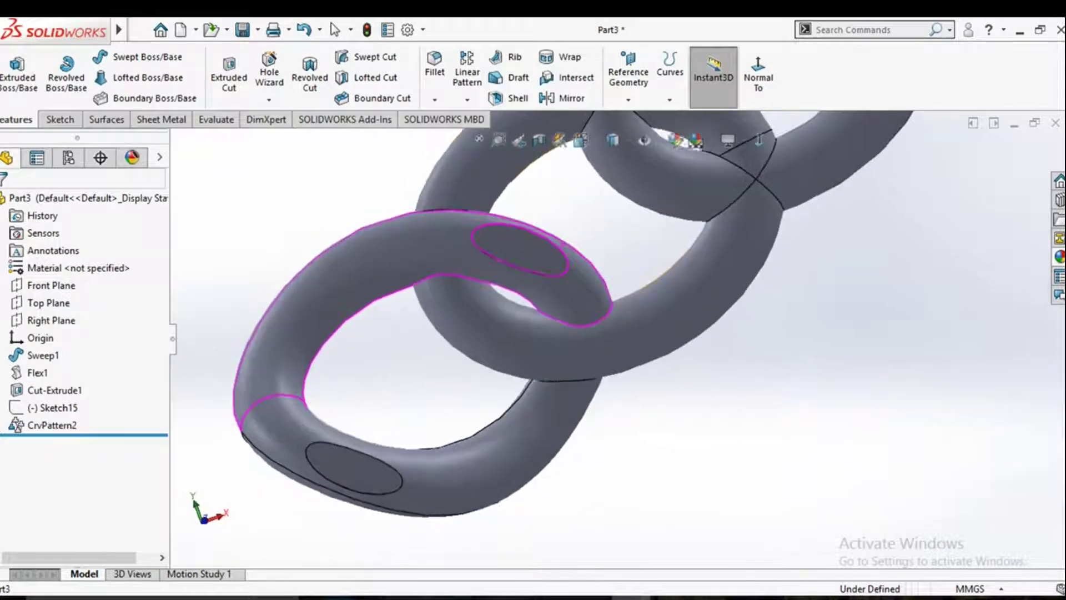
click(638, 321)
click(689, 433)
scroll(625, 336, up, 3)
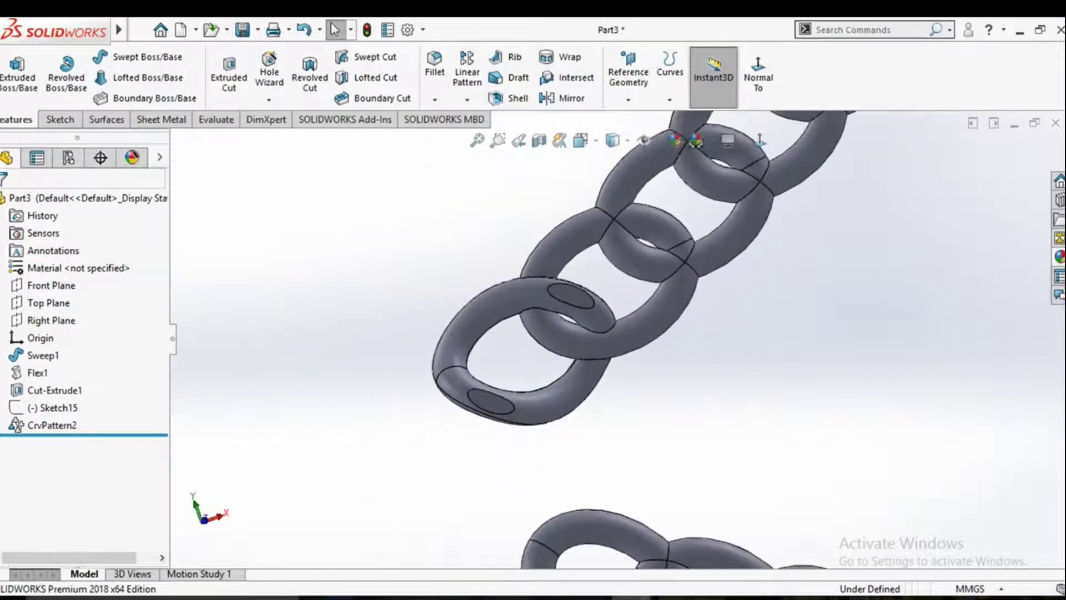
scroll(611, 278, up, 2)
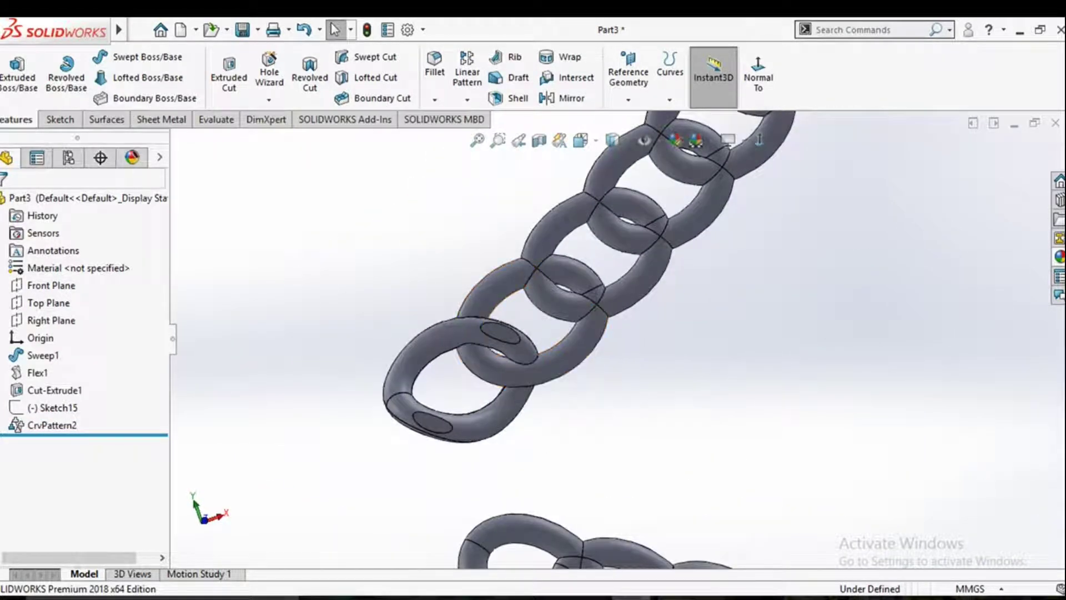
Delete the curve-driven chain pattern so that only the flat-cut seed link is left.
click(52, 425)
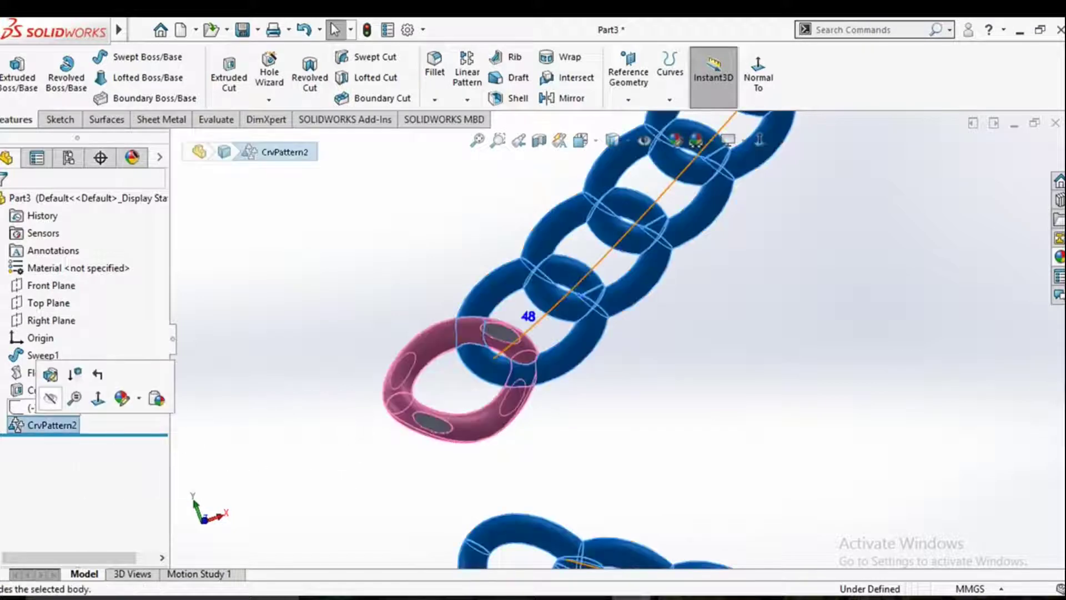
key(Delete)
click(406, 184)
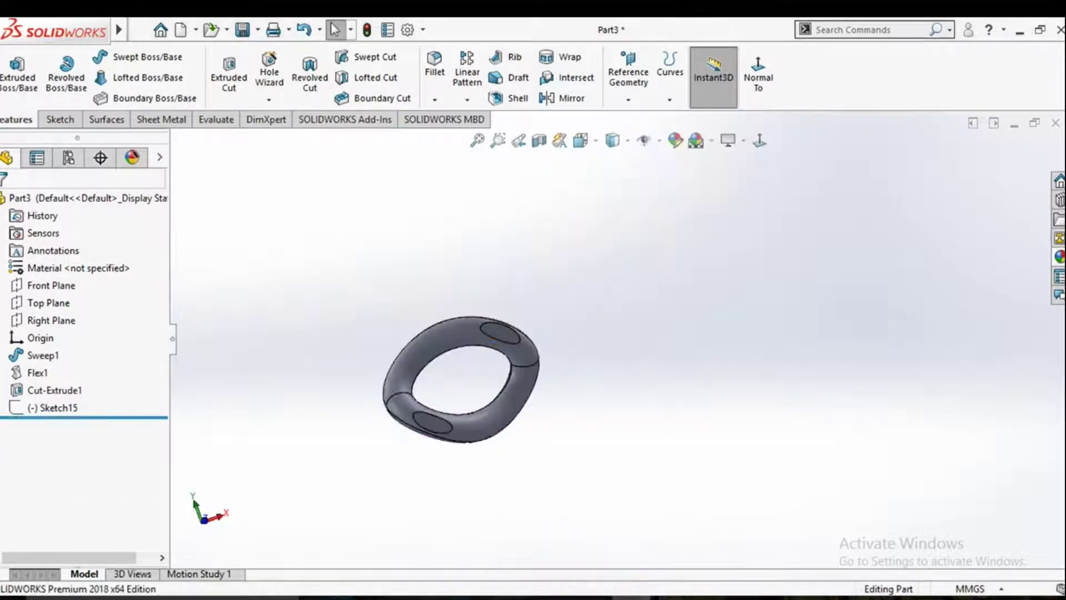
click(44, 408)
click(50, 387)
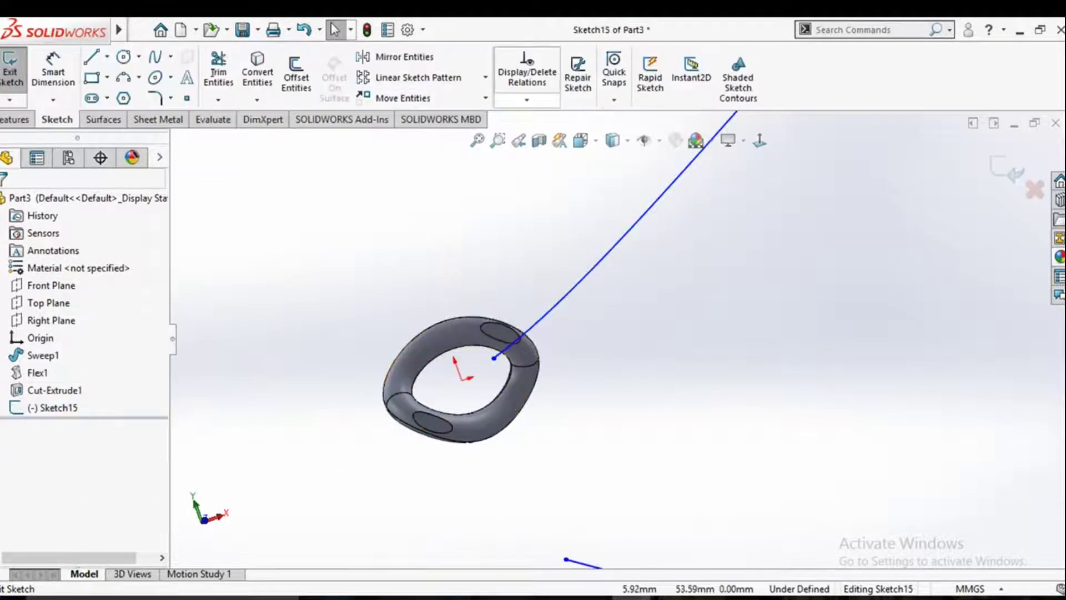
click(486, 78)
click(17, 119)
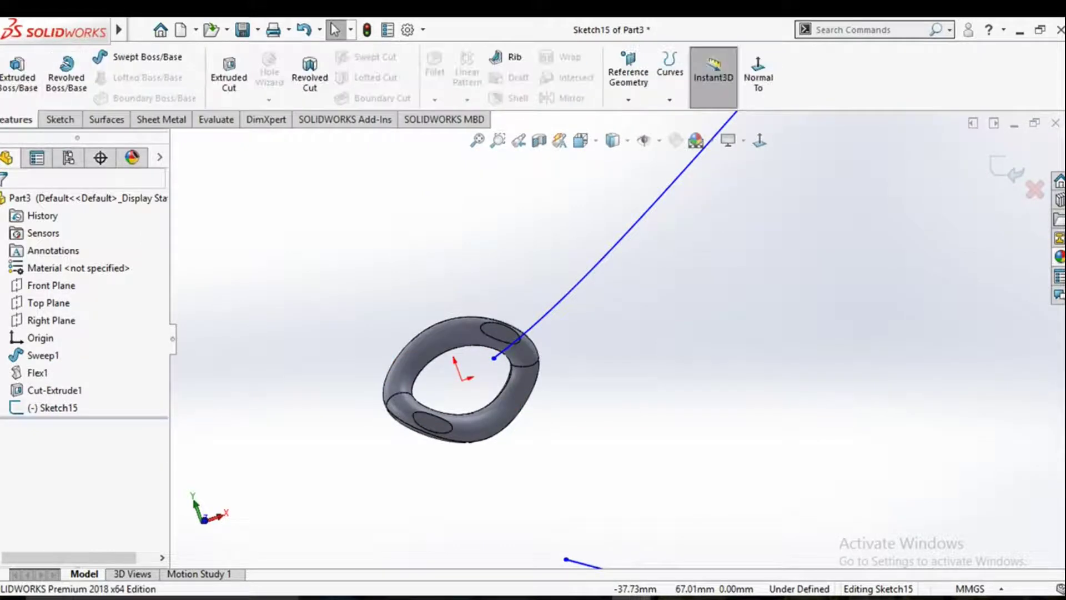
click(1007, 169)
Start a Curve Driven Pattern and choose the teardrop spline Sketch15 as its direction curve.
click(467, 99)
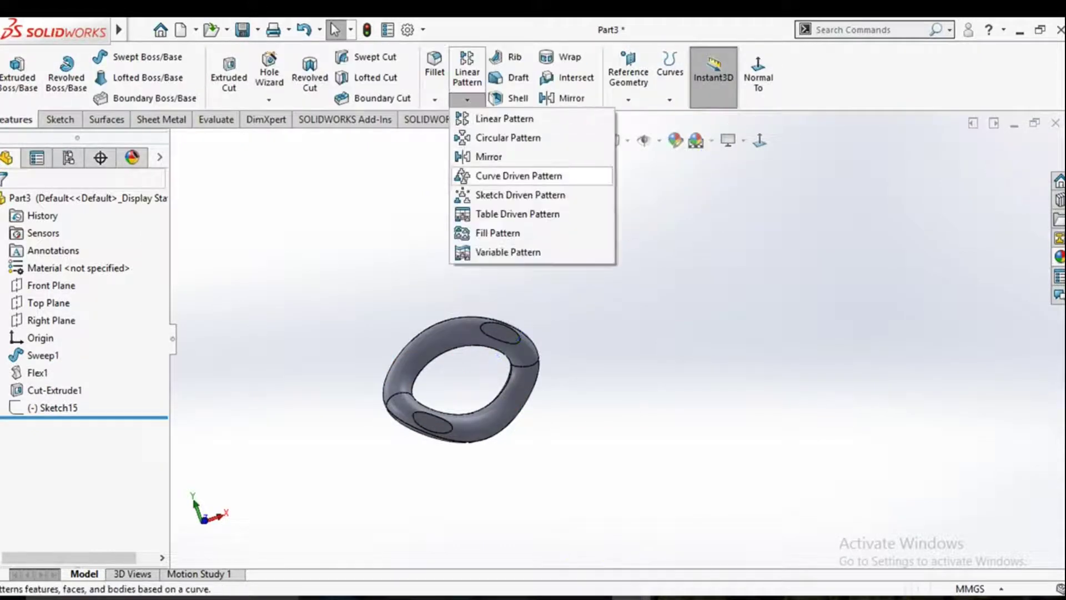
click(536, 174)
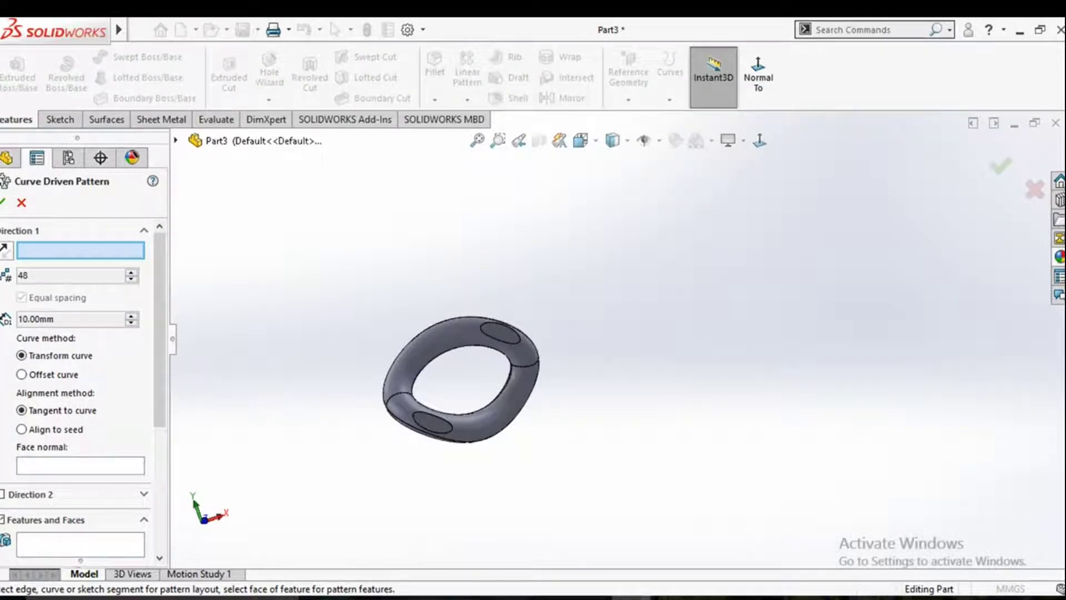
click(176, 141)
click(250, 349)
scroll(619, 338, up, 5)
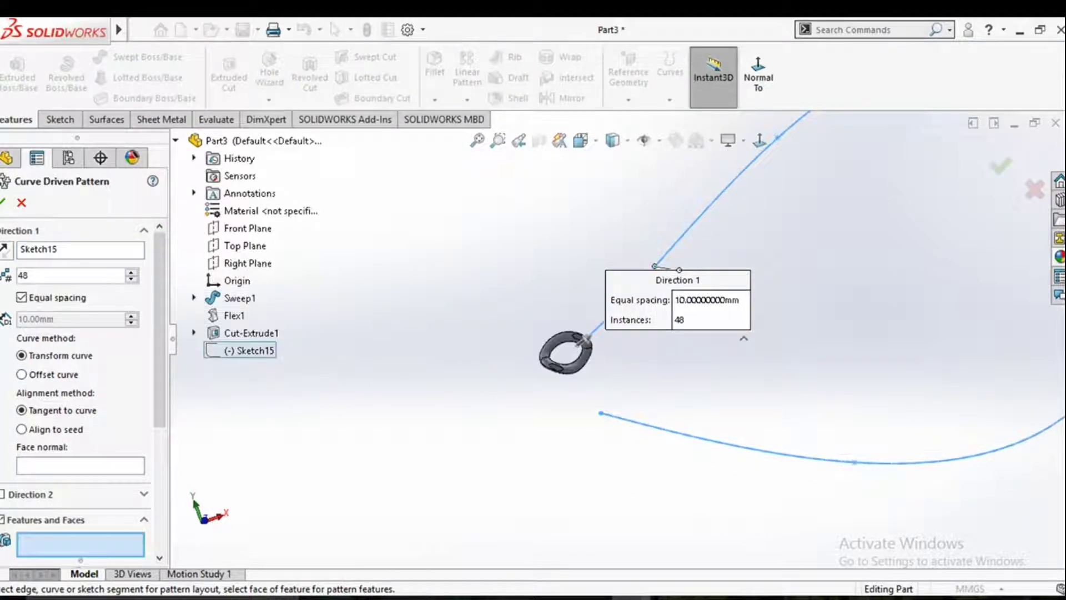
Set the number of instances to 2 and choose Sweep1 as the feature to pattern.
scroll(83, 389, down, 3)
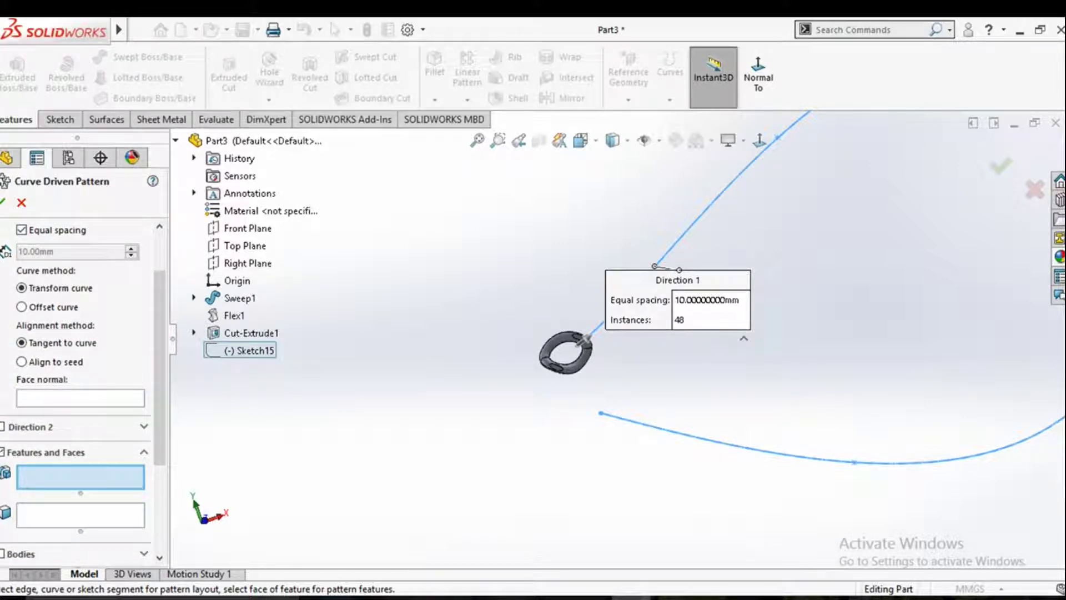
mouse_move(118, 29)
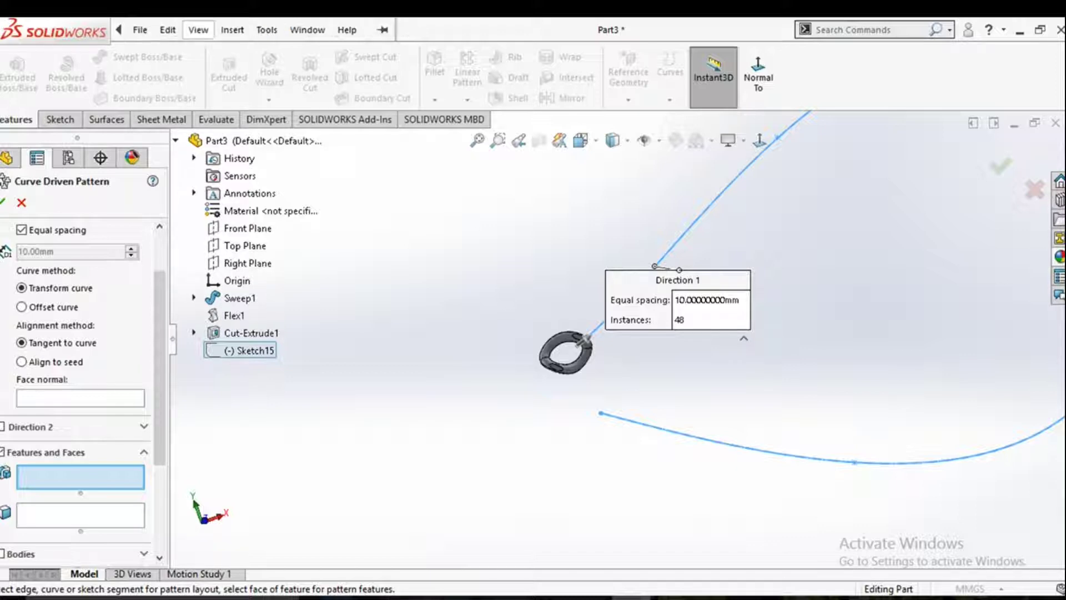
scroll(78, 361, up, 3)
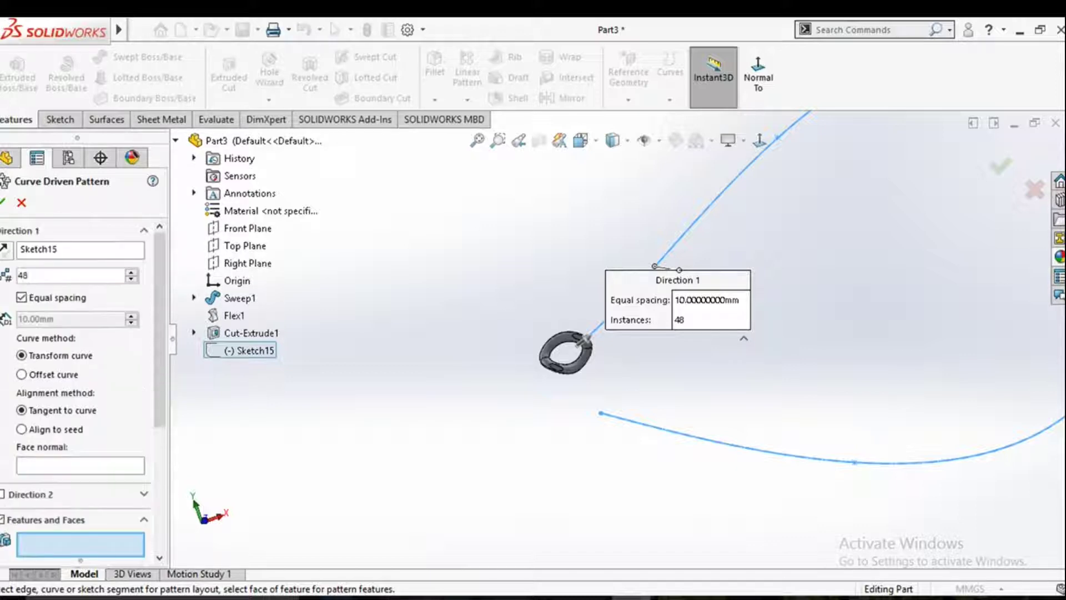
text(2)
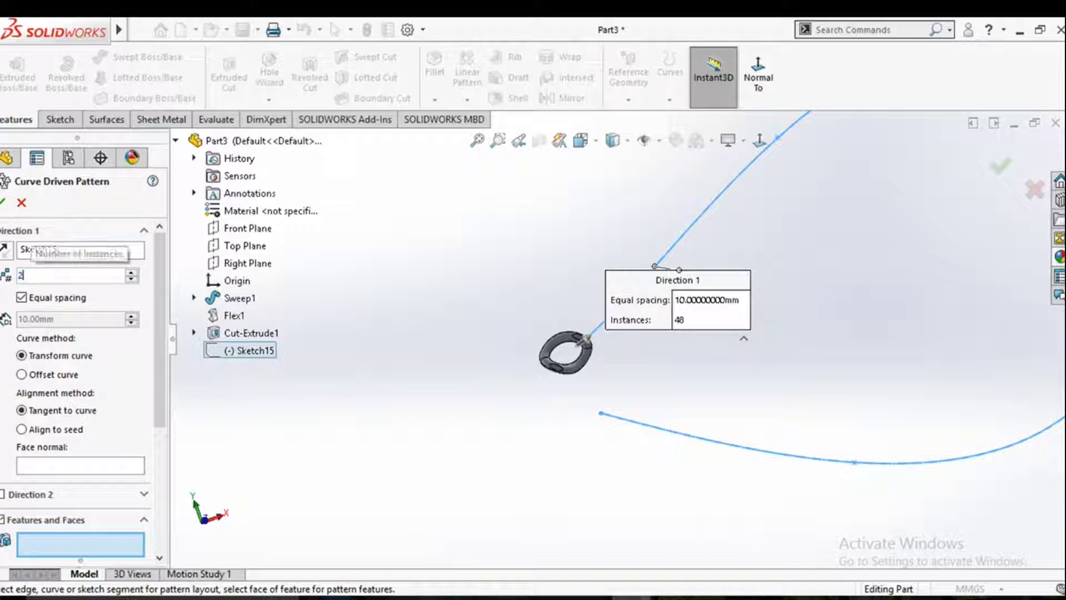
click(239, 299)
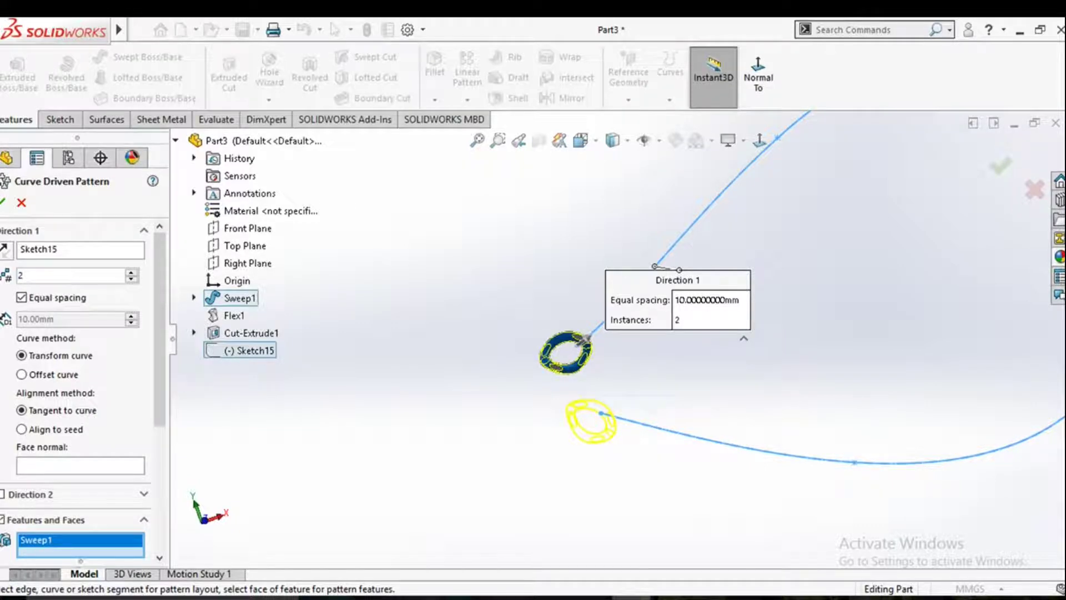
scroll(607, 381, up, 2)
scroll(607, 381, down, 2)
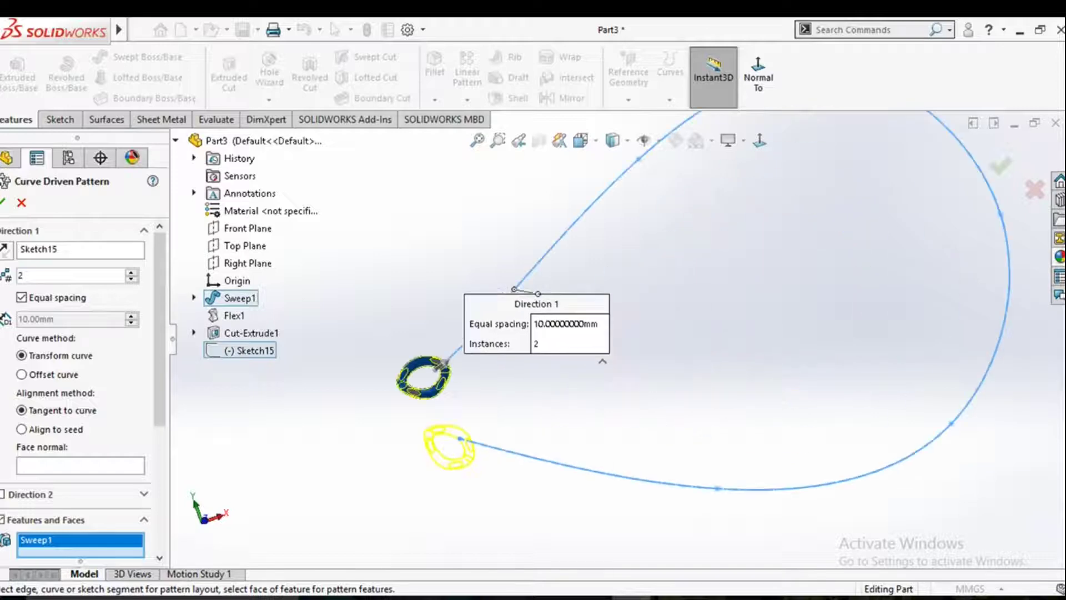
Turn off equal spacing, set the spacing to 18 mm, and accept the two-link pattern.
click(21, 297)
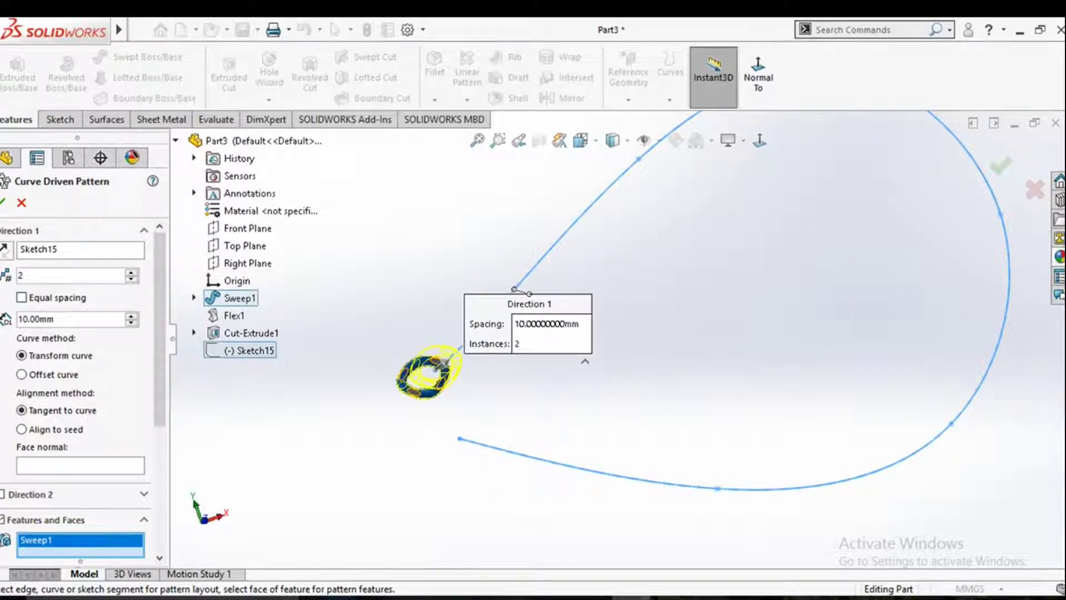
scroll(658, 385, down, 4)
scroll(658, 385, down, 3)
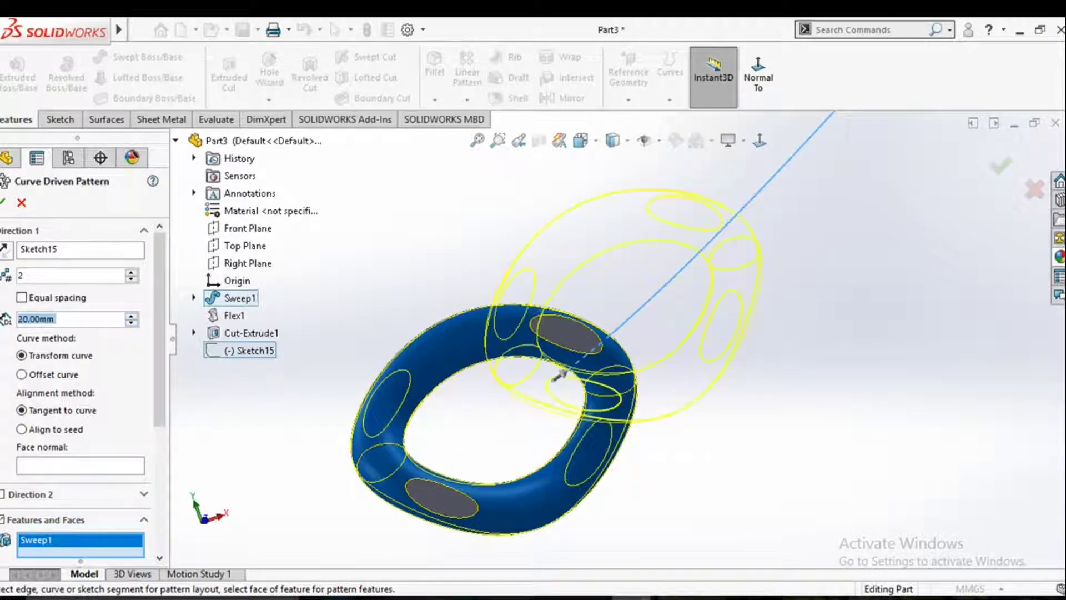
text(18)
key(Return)
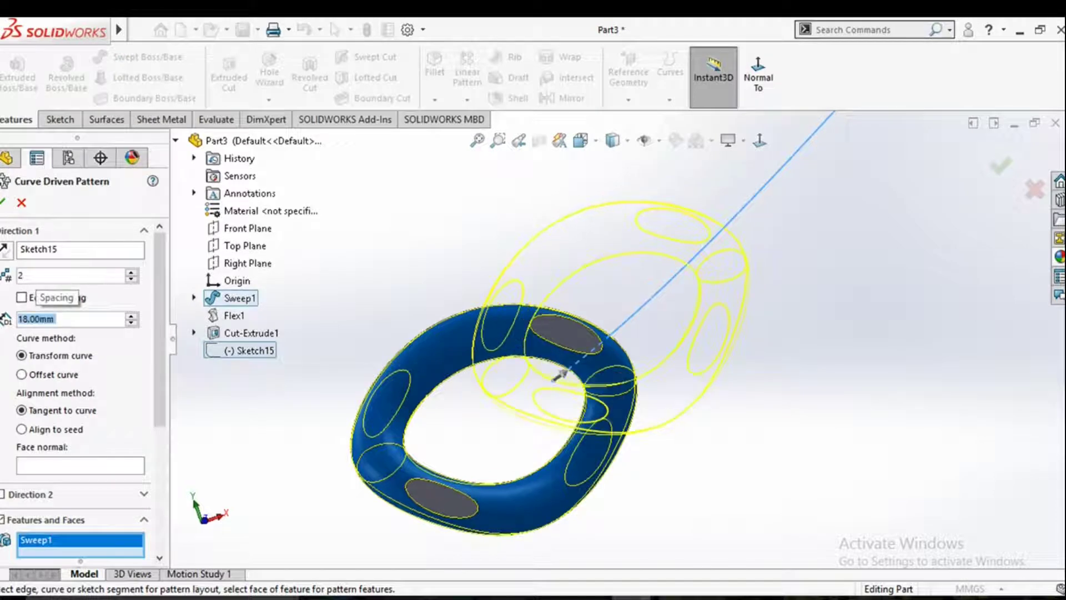
key(Return)
middle_drag(559, 376, 655, 366)
middle_drag(586, 360, 550, 311)
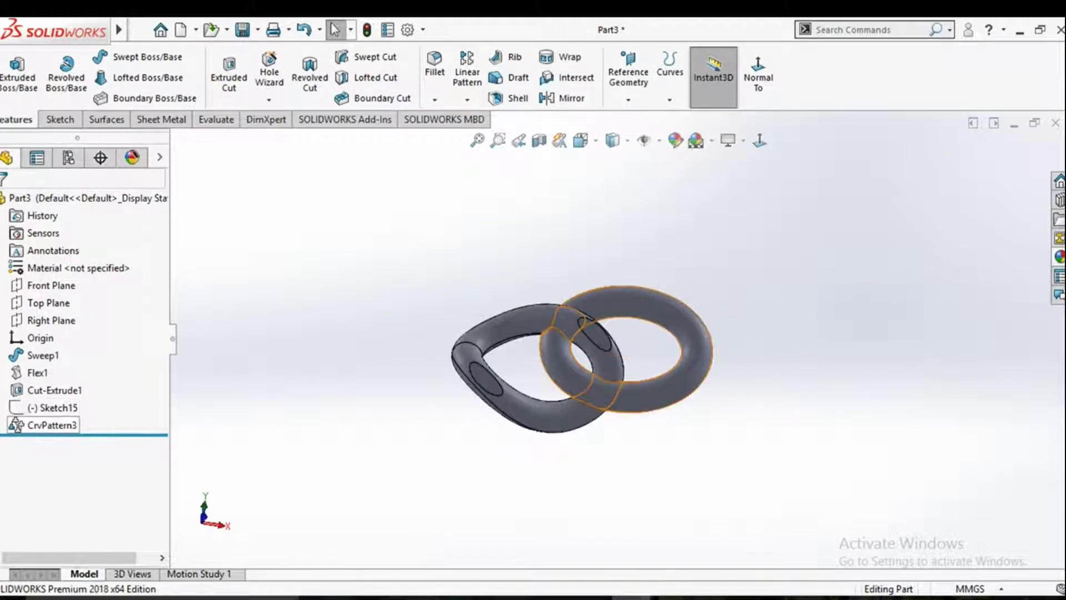
Edit the two-link pattern and set its spacing to 20 mm.
click(52, 425)
click(63, 377)
middle_drag(588, 353, 584, 342)
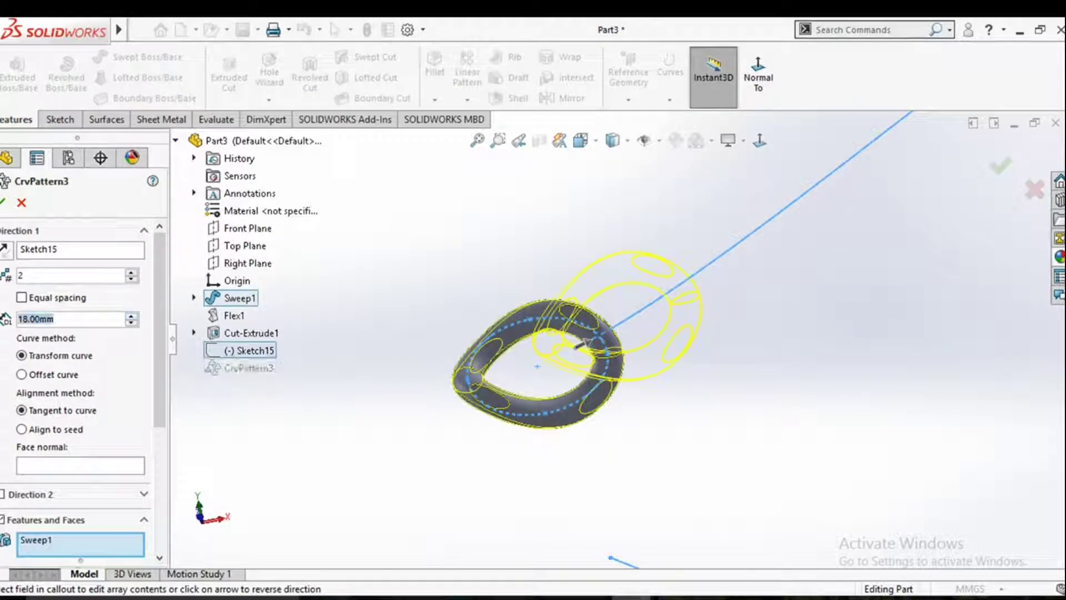
text(20)
key(Return)
scroll(703, 352, down, 2)
middle_drag(703, 352, 690, 361)
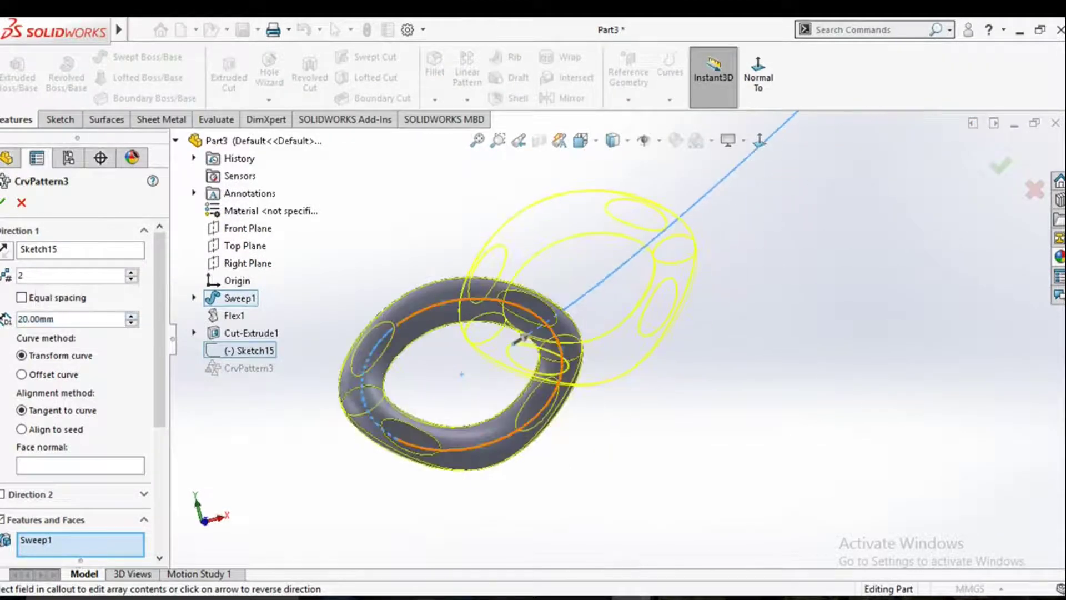
key(Return)
middle_drag(522, 340, 669, 306)
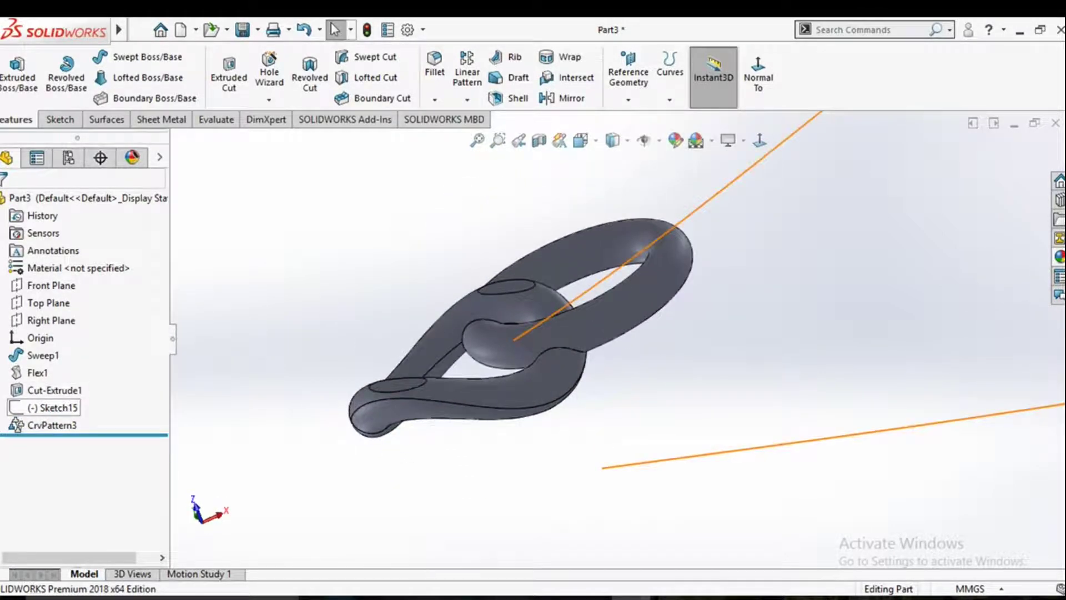
Open the two-link curve pattern for editing.
click(61, 426)
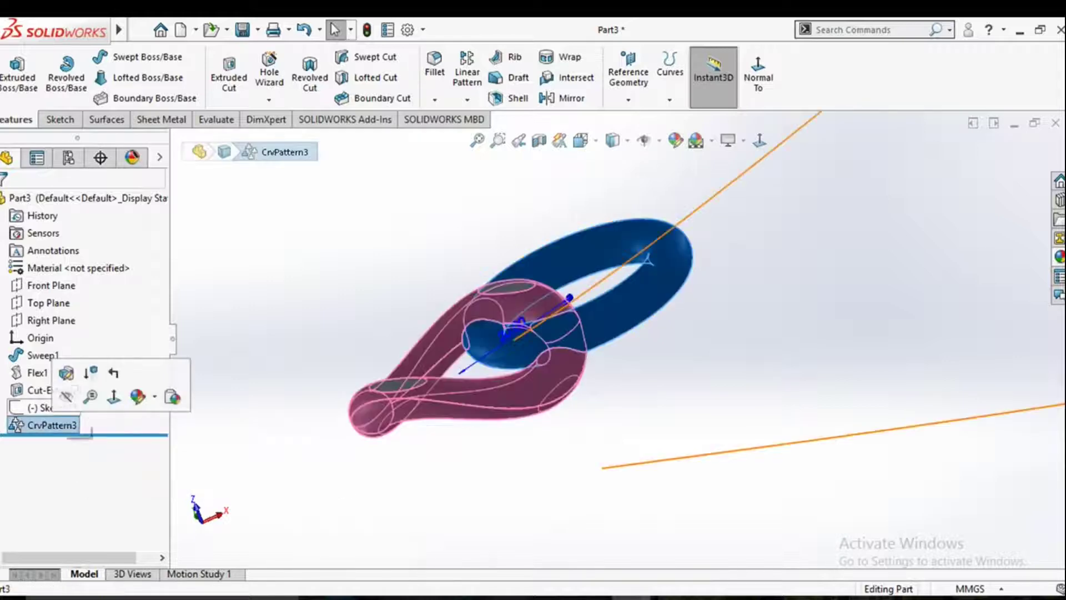
click(65, 373)
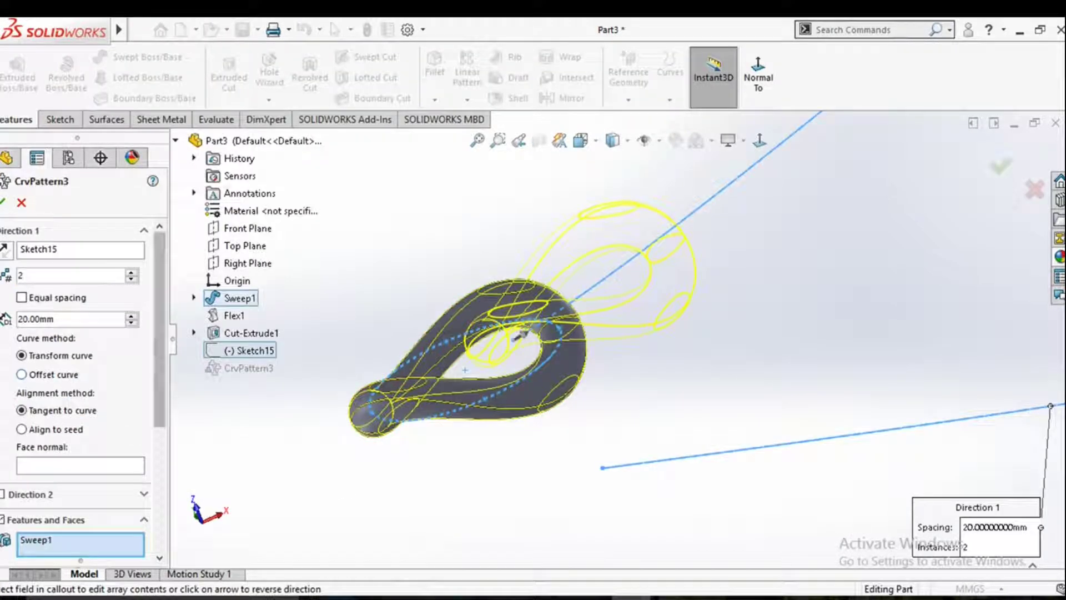
middle_drag(520, 334, 534, 326)
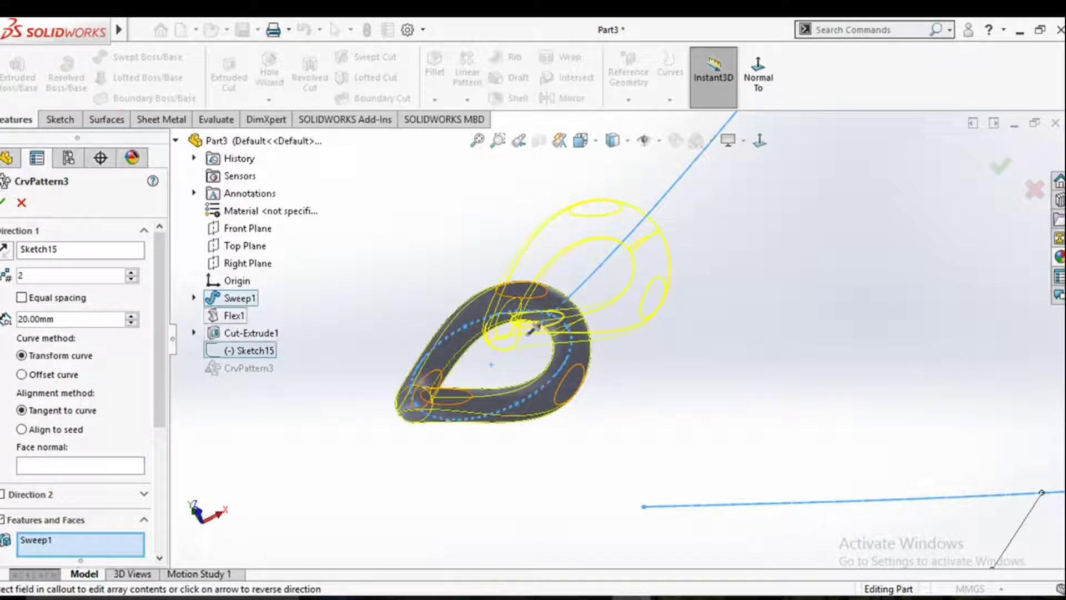
Try to add Flex1 to the features of the curve pattern.
click(532, 328)
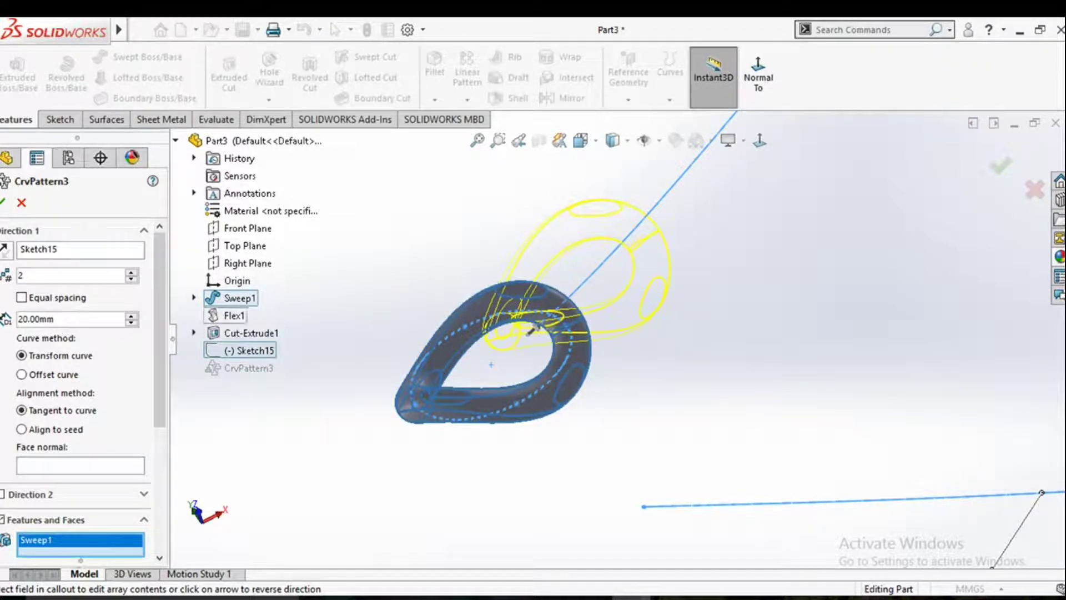
click(627, 312)
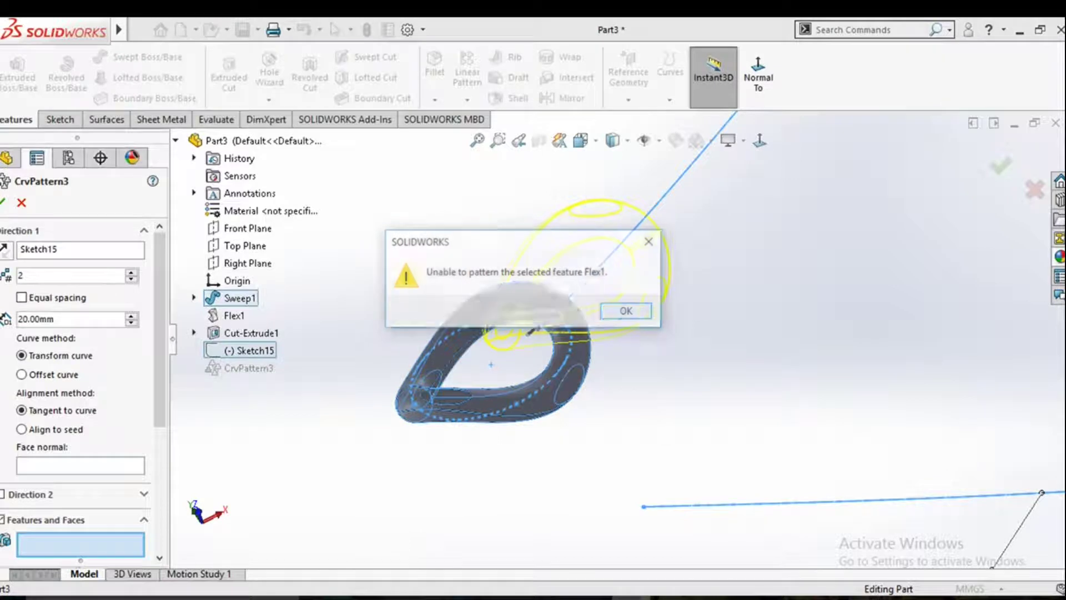
click(234, 316)
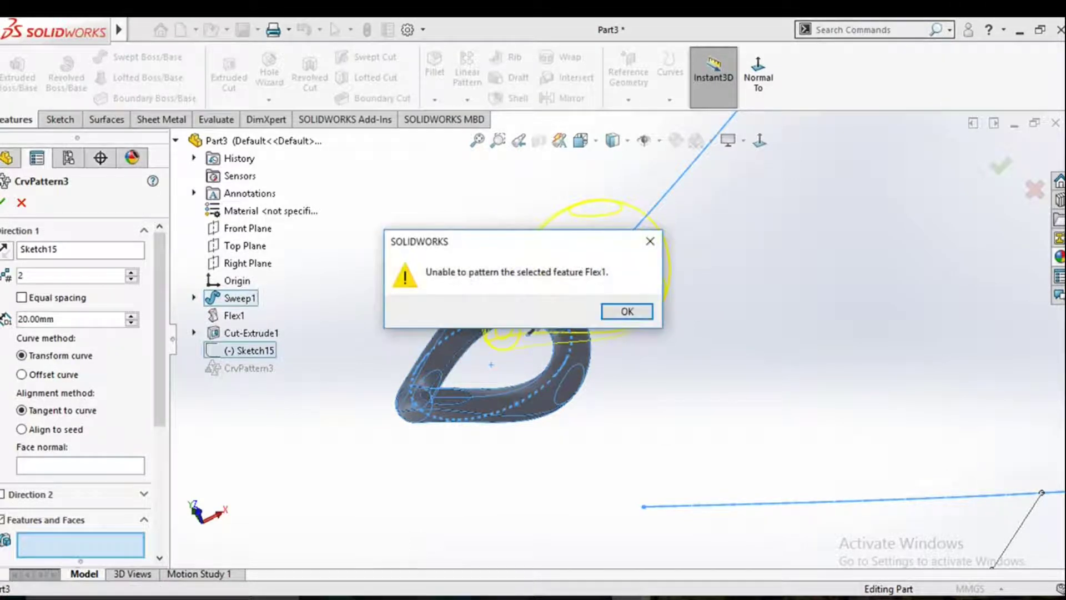
key(Return)
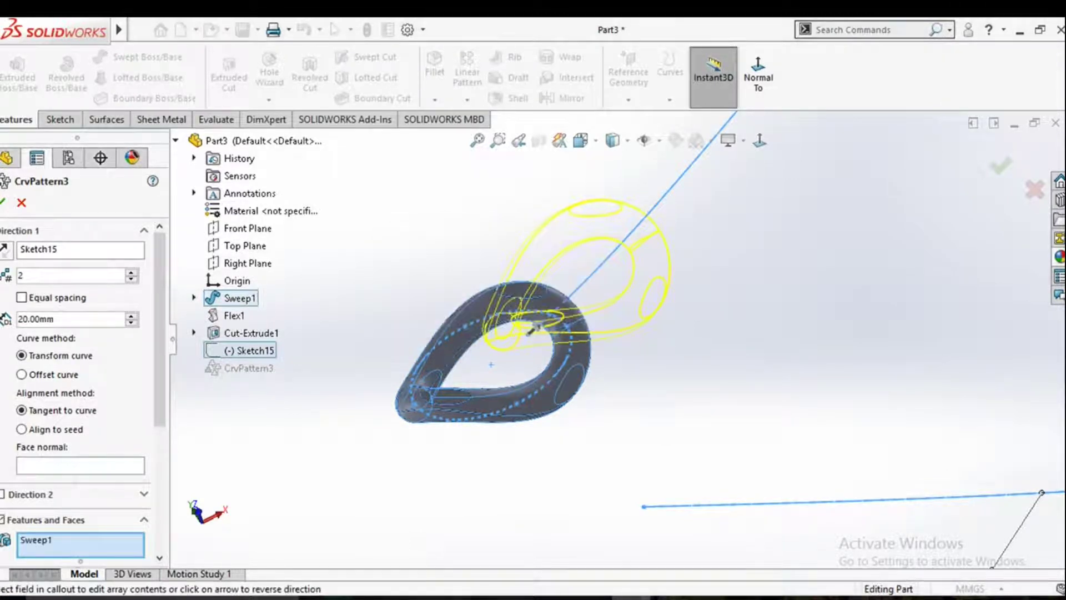
Switch the pattern from Features and Faces to Bodies and choose the flat-cut link body.
drag(159, 333, 159, 433)
click(2, 448)
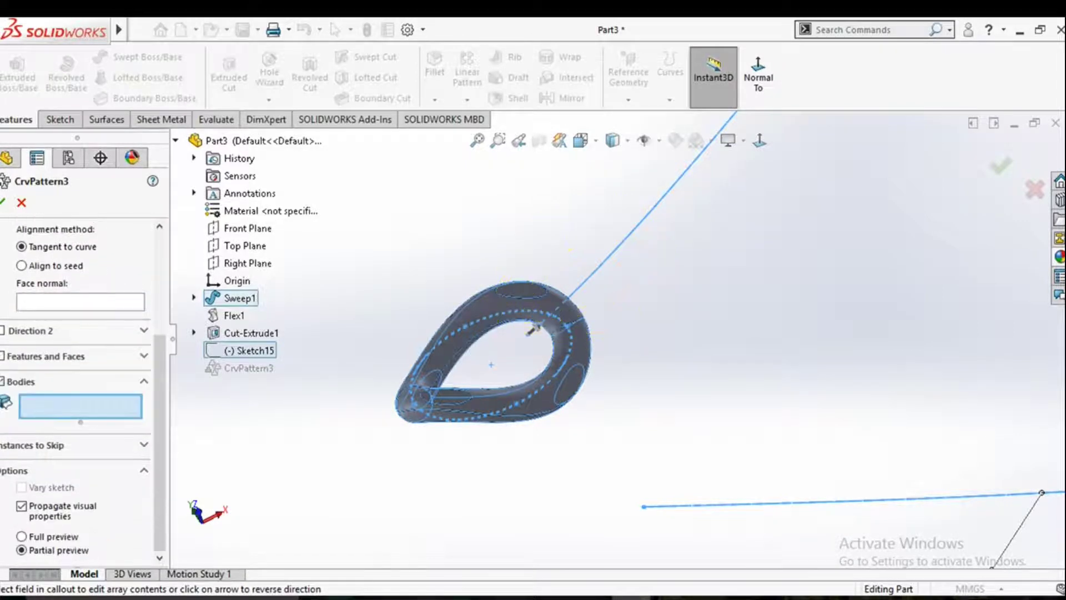
click(534, 327)
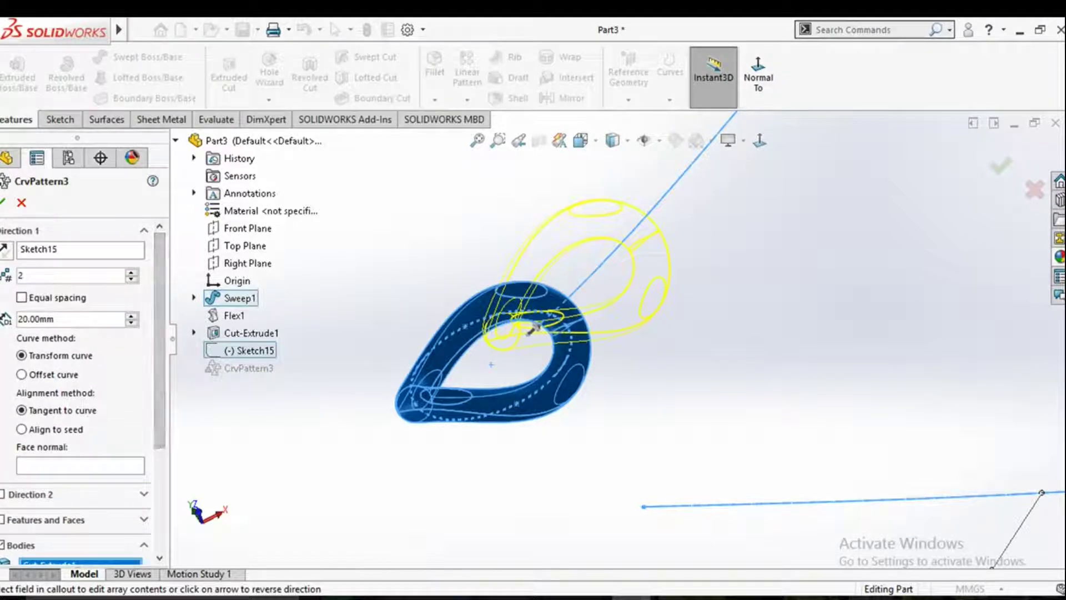
Set the body pattern to 48 equally spaced instances along the spline and accept it.
click(21, 298)
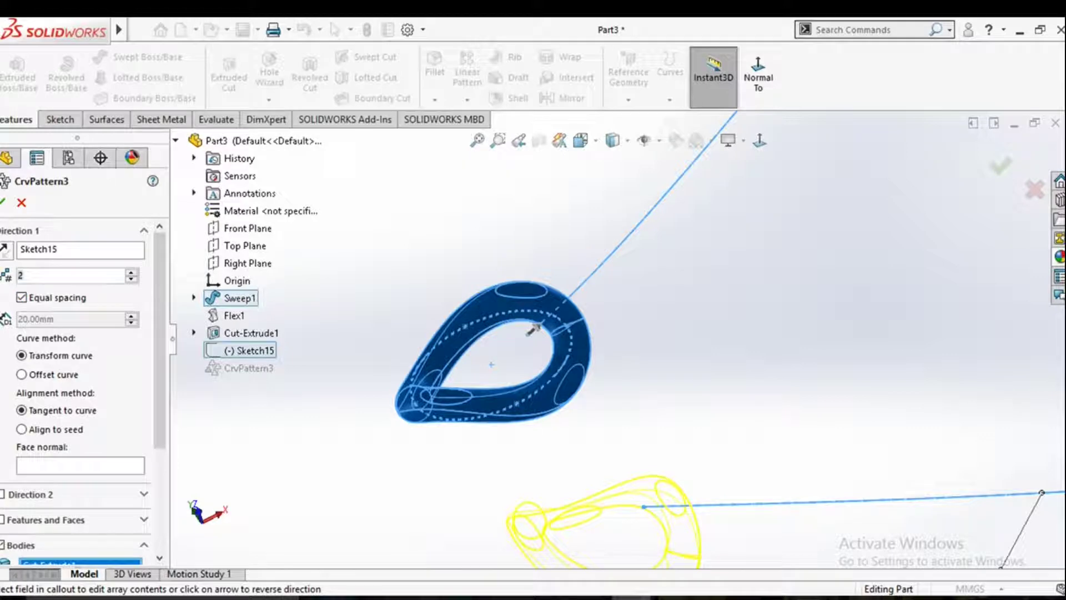
text(48)
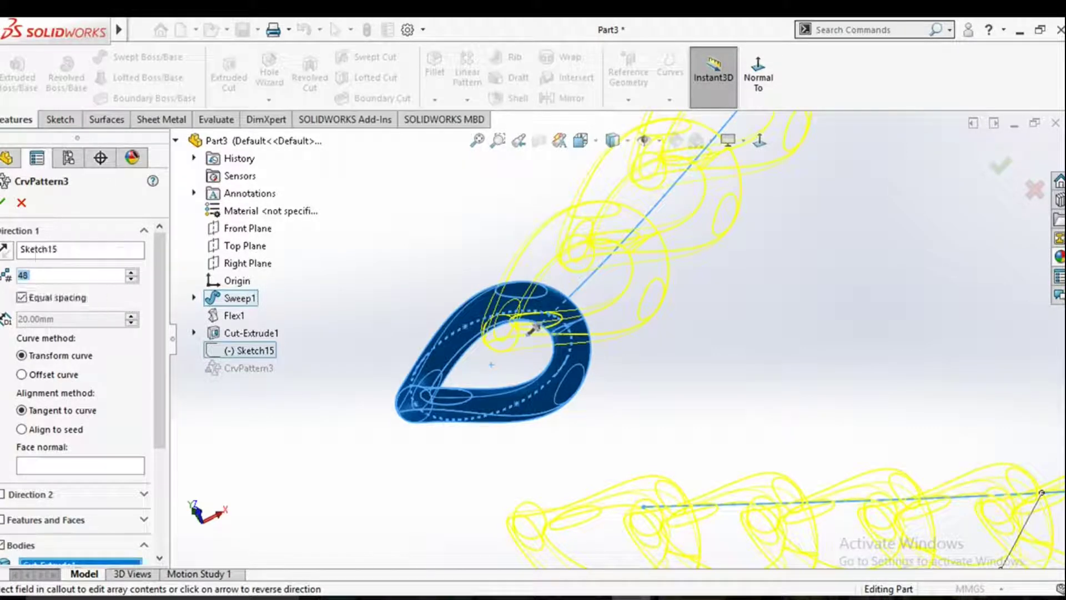
middle_drag(534, 329, 528, 324)
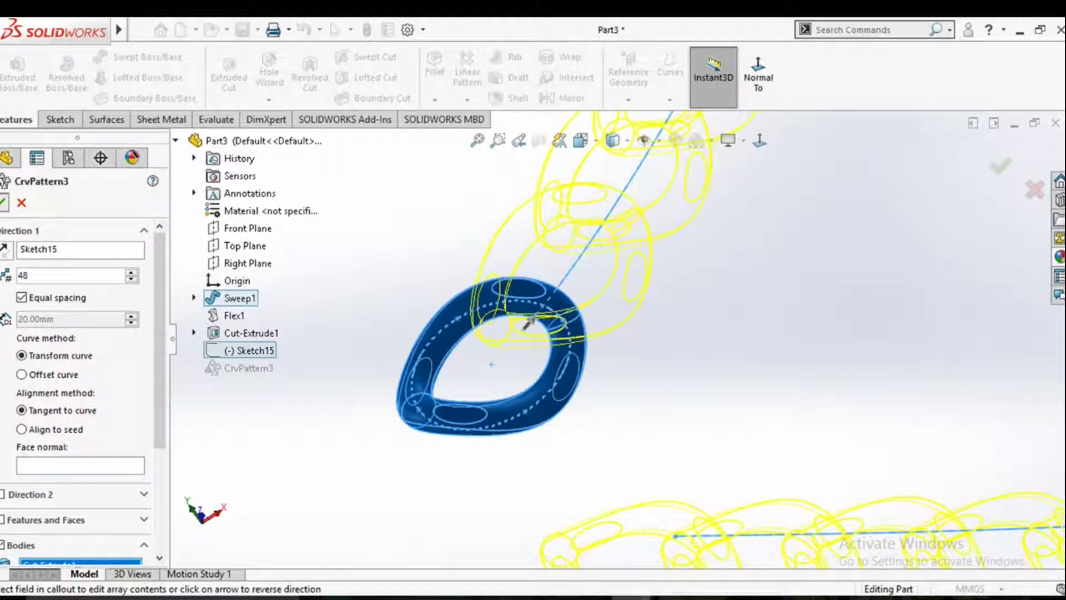
key(Return)
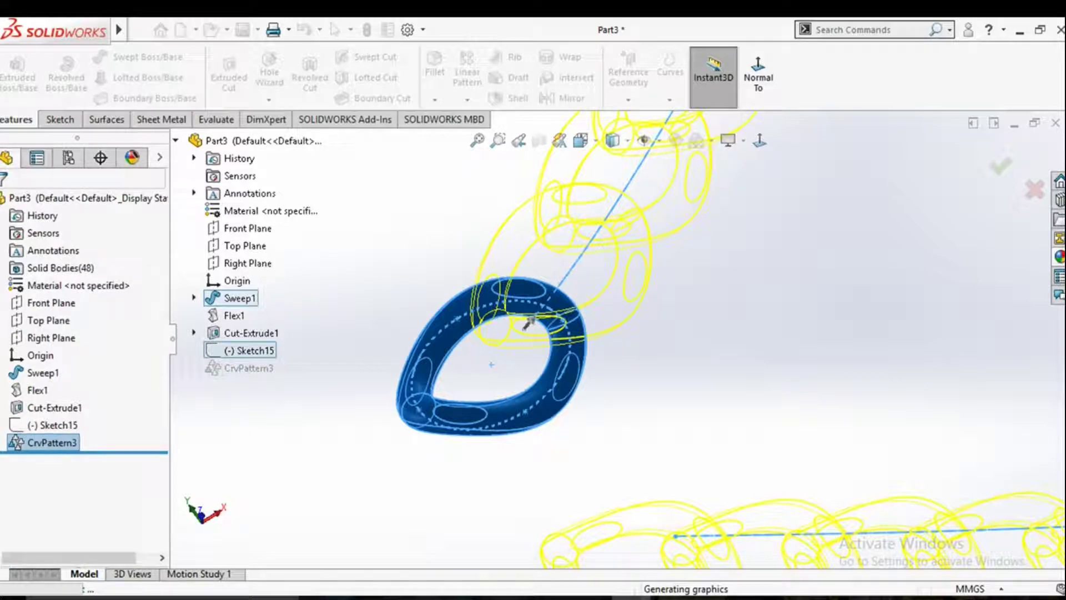
Examine the flat cuts and the interlocking of the links along the patterned chain.
scroll(528, 322, up, 5)
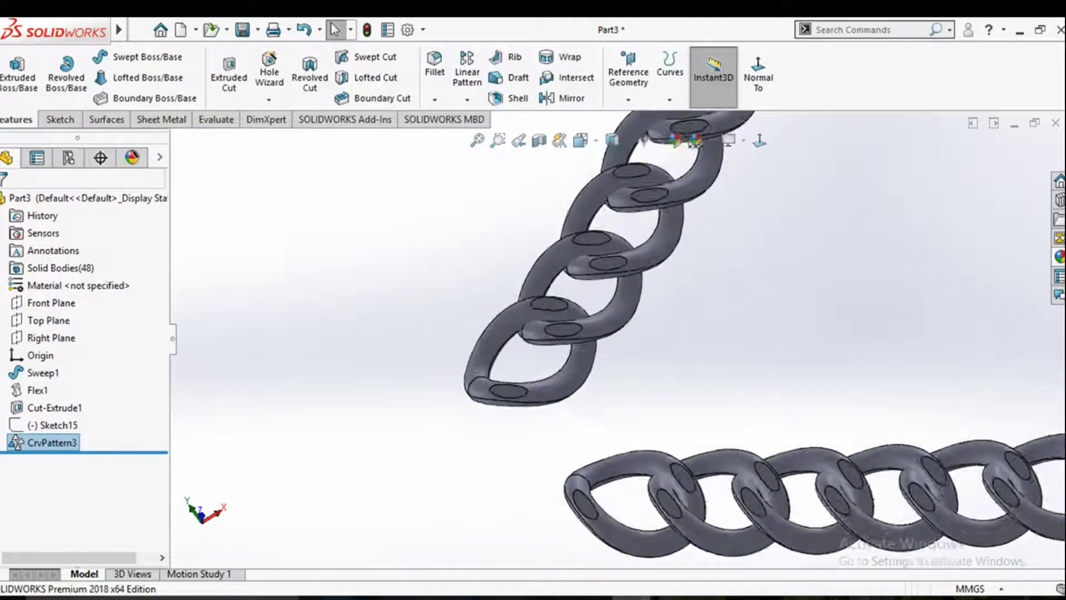
scroll(639, 334, up, 3)
scroll(639, 289, down, 4)
middle_drag(639, 289, 630, 260)
scroll(630, 260, up, 4)
scroll(705, 250, down, 8)
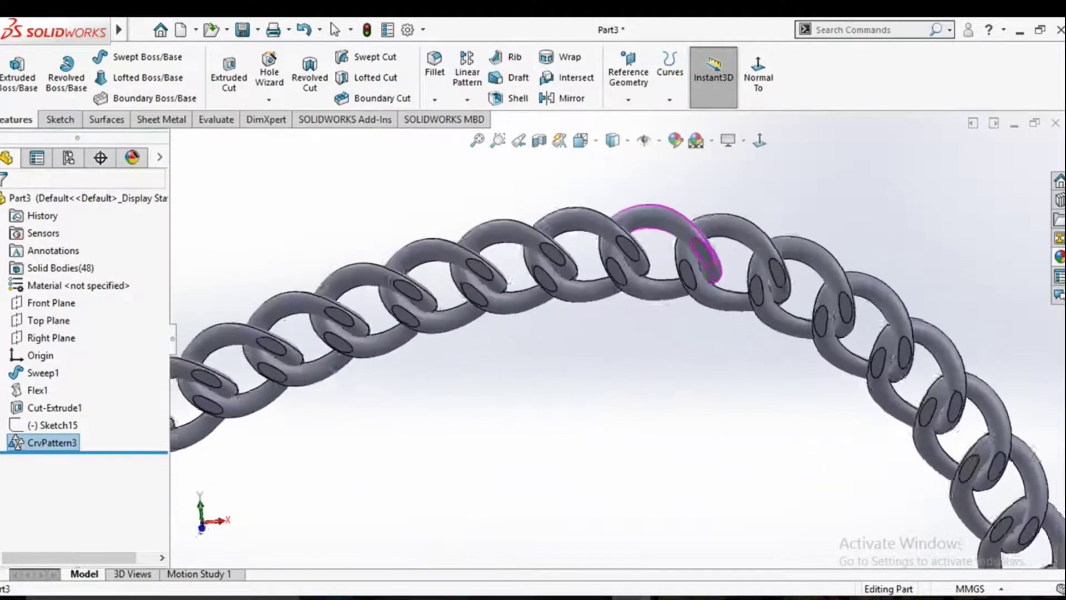
Set the curve pattern of the link body to 53 equally spaced instances and accept it.
scroll(611, 311, up, 4)
scroll(611, 311, down, 4)
middle_drag(611, 311, 589, 289)
scroll(402, 361, down, 3)
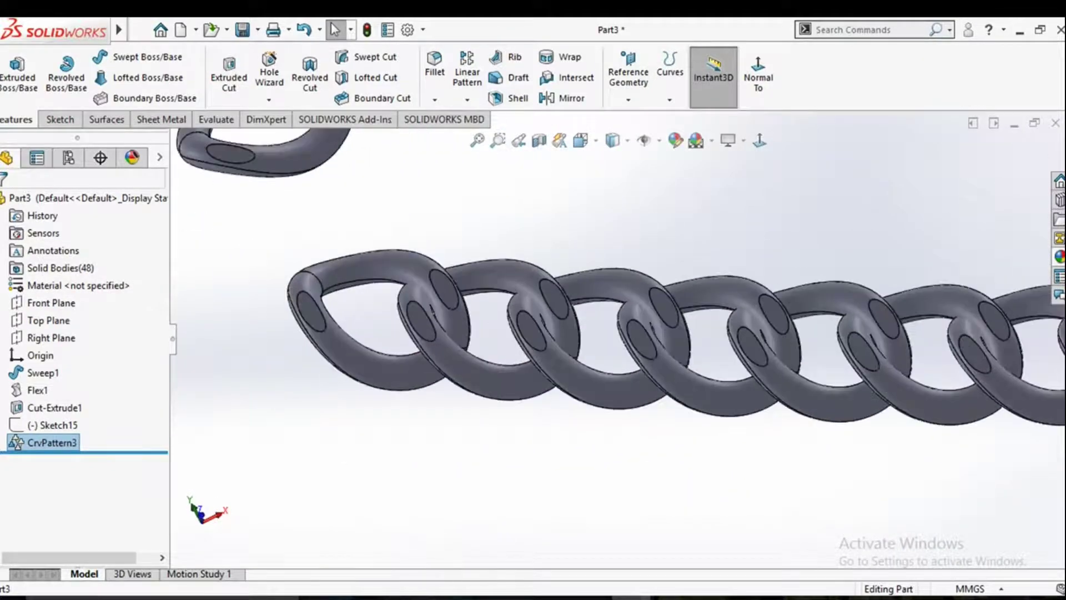
mouse_move(586, 369)
middle_down()
mouse_move(603, 358)
mouse_move(592, 364)
middle_up()
click(43, 443)
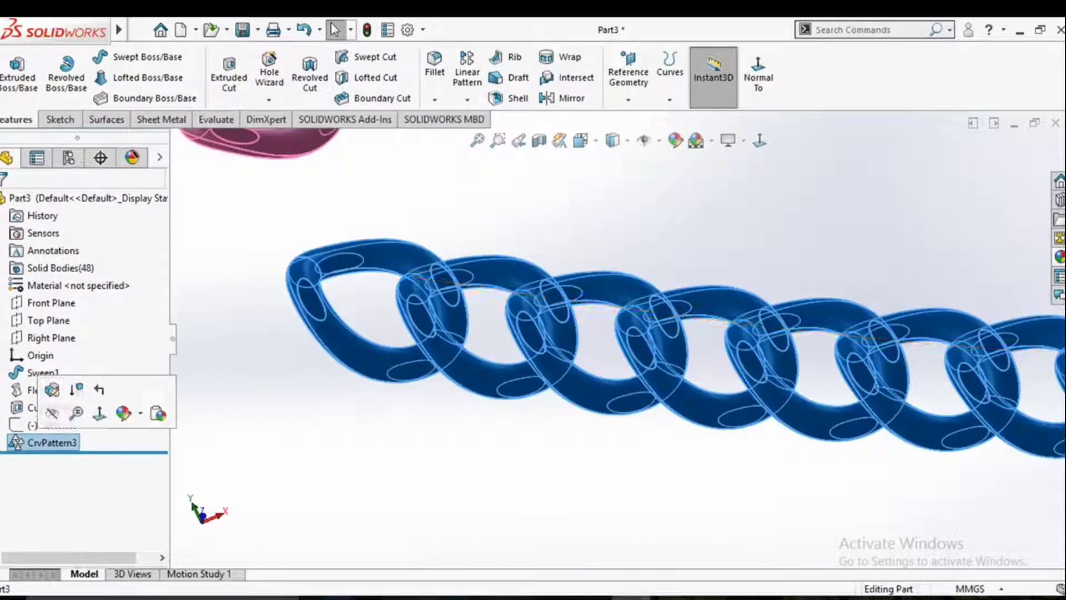
click(52, 390)
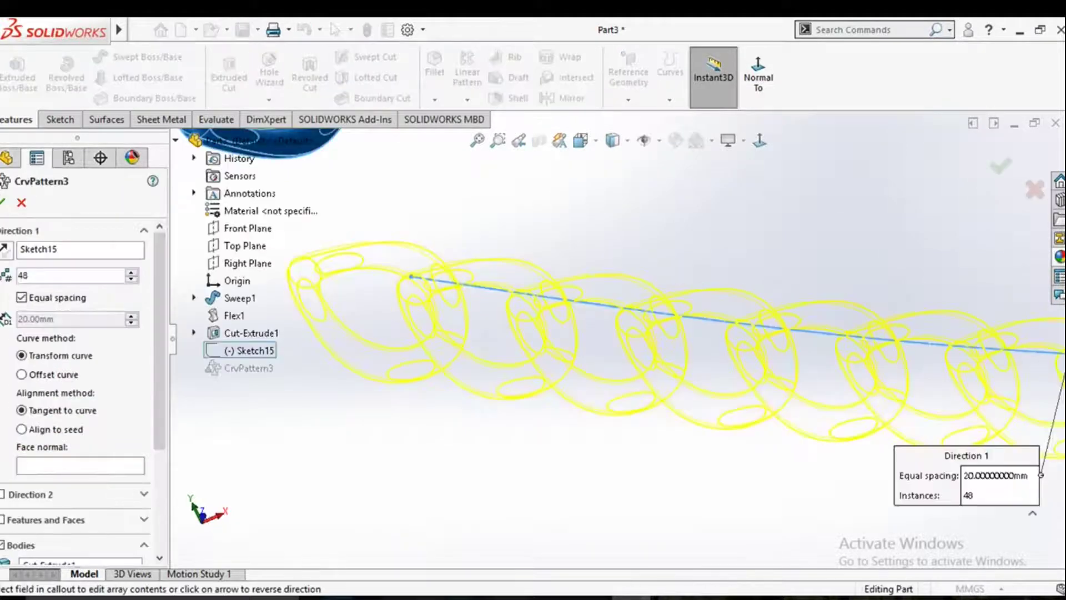
click(131, 273)
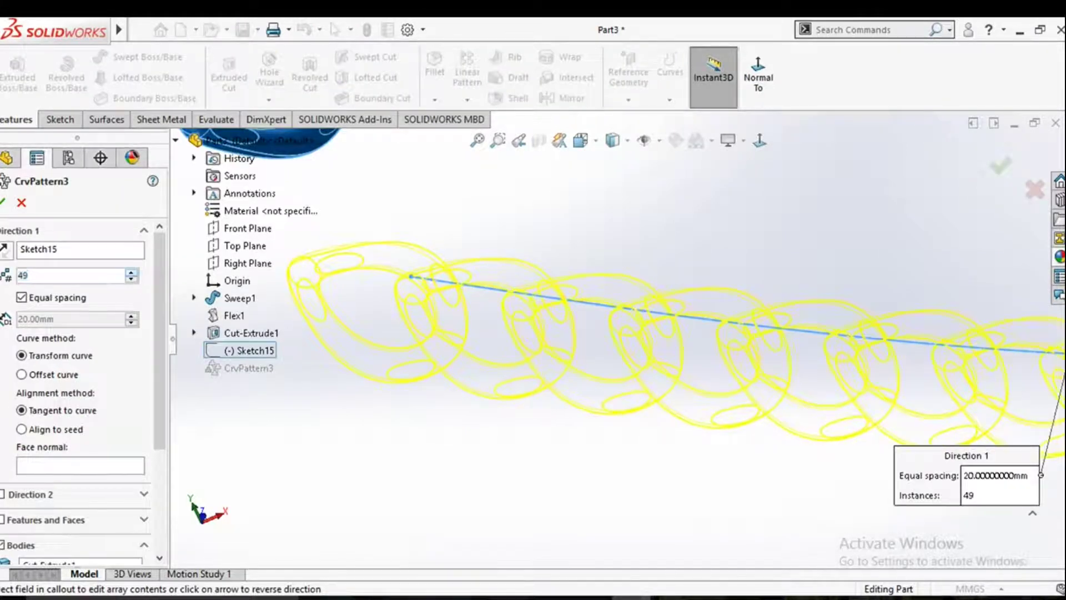
click(131, 272)
click(131, 272)
click(131, 272)
click(131, 272)
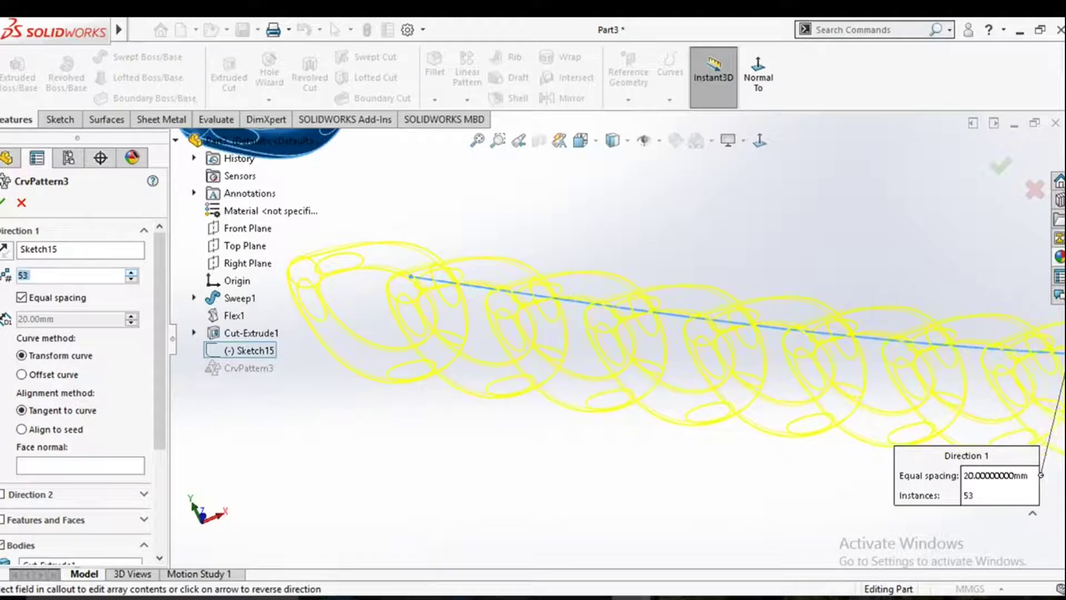
click(3, 202)
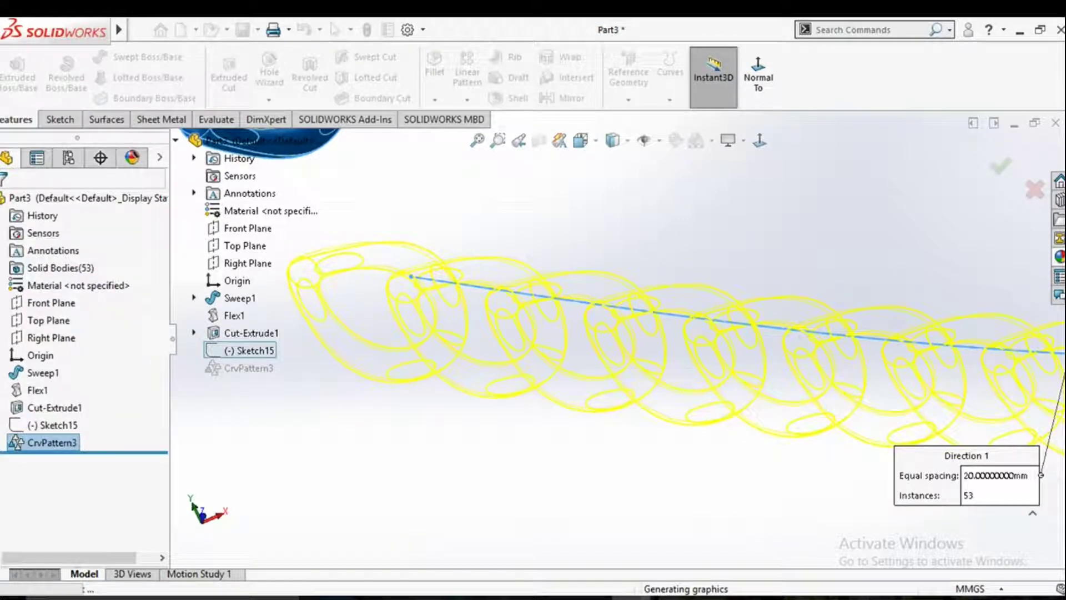
Examine the link spacing up close and the whole chain's outline, including the gap between its two end links.
scroll(655, 339, up, 4)
scroll(519, 311, down, 4)
middle_drag(533, 311, 589, 328)
scroll(622, 337, up, 7)
scroll(685, 155, down, 2)
middle_drag(666, 233, 711, 244)
scroll(655, 300, up, 4)
middle_drag(655, 300, 500, 345)
key(space)
click(478, 383)
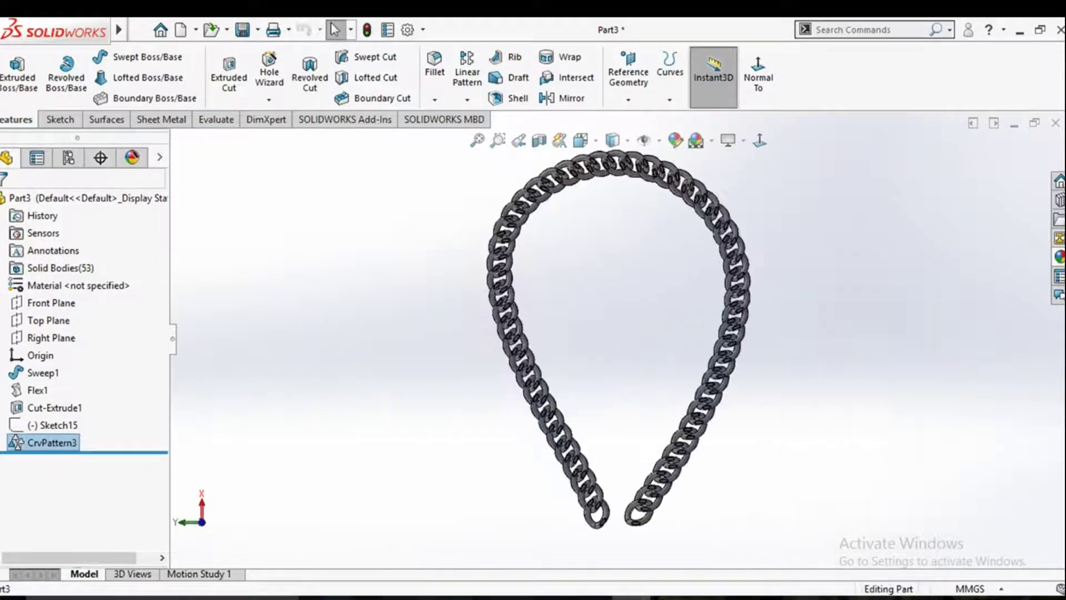
scroll(592, 225, up, 3)
scroll(685, 198, down, 2)
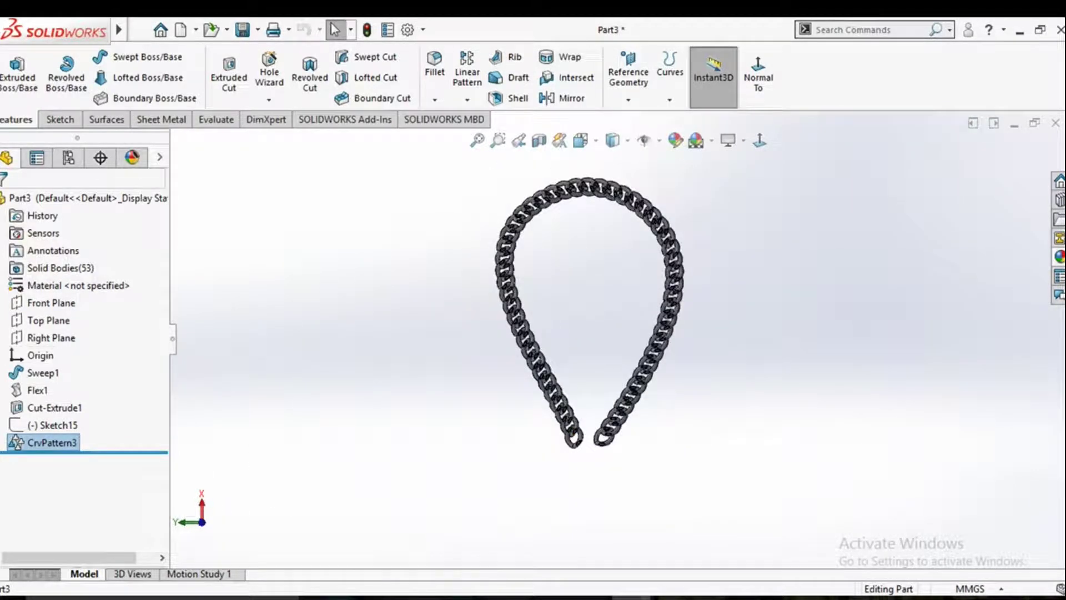
Edit Sketch15 and stretch the spline upward and outward by moving its apex and the two points on each side.
click(53, 426)
click(53, 401)
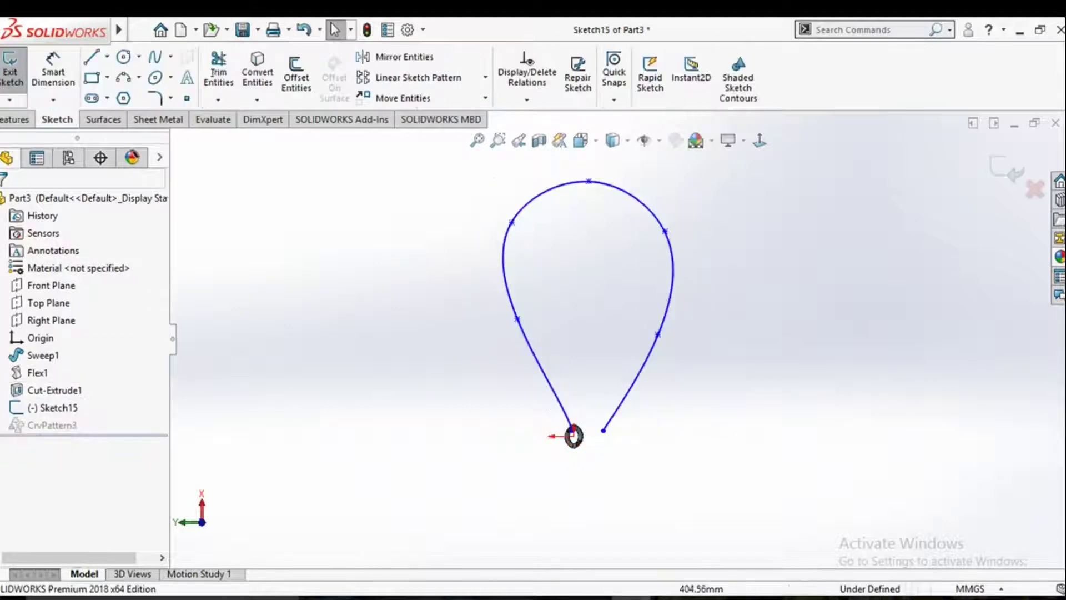
click(760, 140)
click(760, 141)
scroll(634, 335, up, 5)
middle_drag(634, 335, 782, 265)
key(space)
click(534, 356)
scroll(618, 340, up, 4)
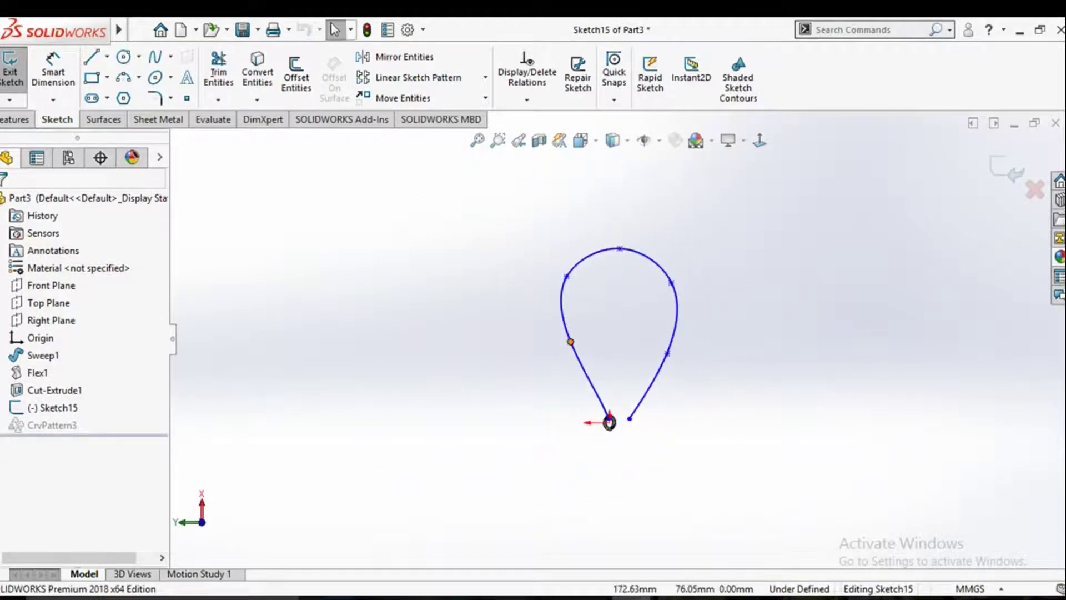
drag(619, 248, 617, 185)
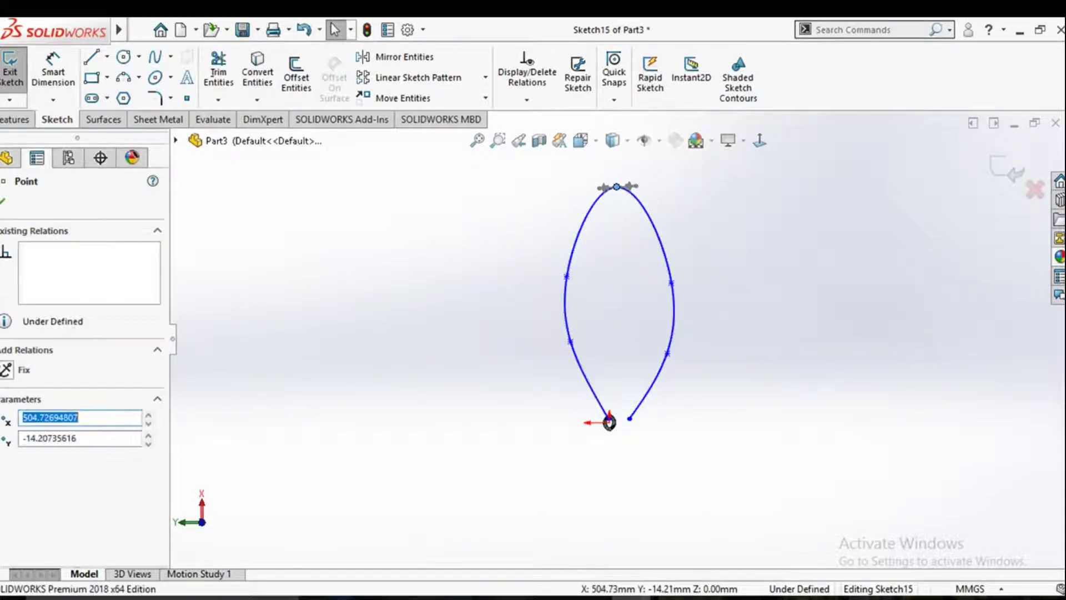
drag(566, 276, 556, 245)
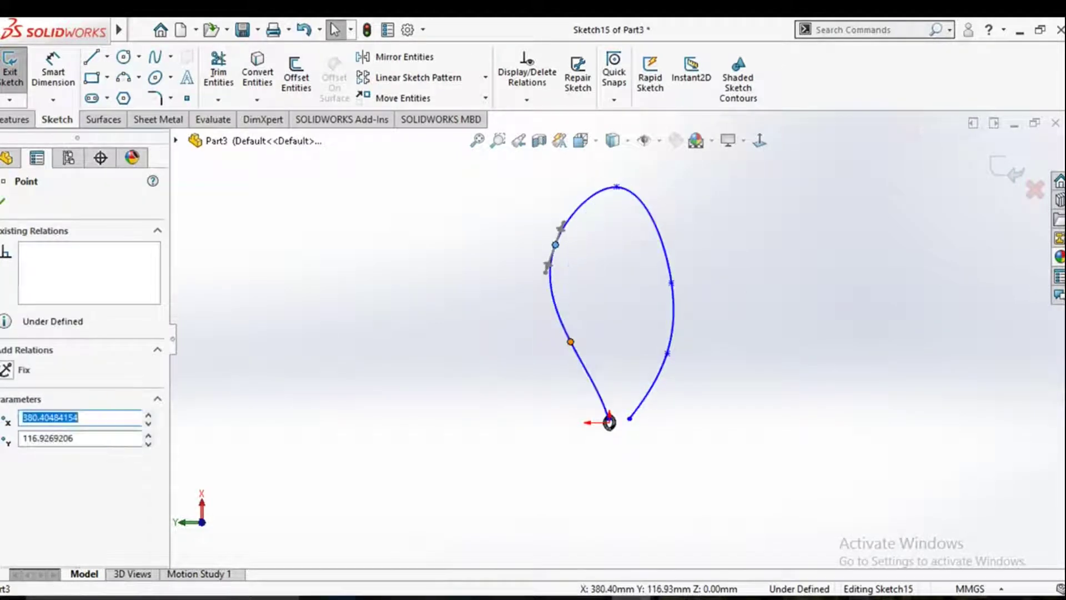
drag(570, 342, 554, 330)
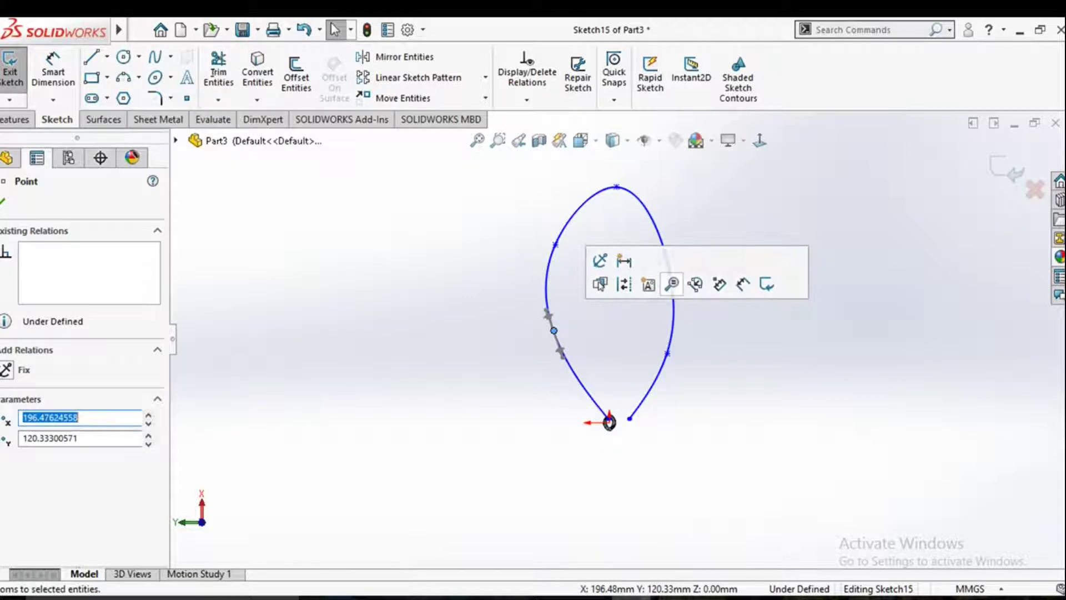
drag(672, 281, 693, 272)
drag(667, 353, 672, 367)
Enlarge the spline further by raising its apex, widening its upper side points and lowering its lower side points, and exit the sketch.
ctrl+middle_drag(611, 333, 590, 429)
drag(597, 281, 594, 235)
drag(533, 338, 517, 329)
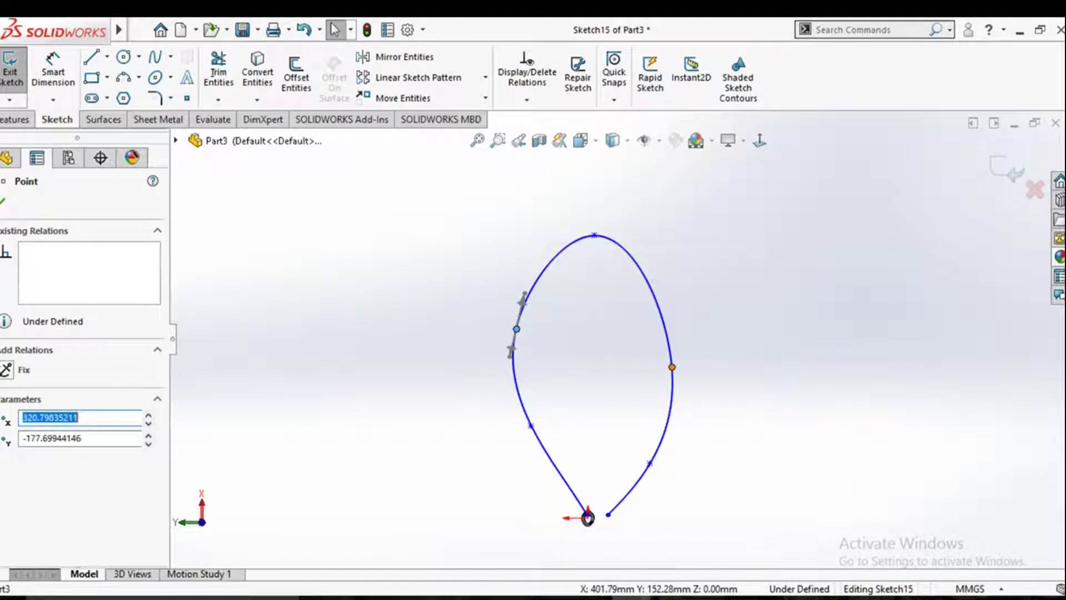
drag(672, 366, 689, 357)
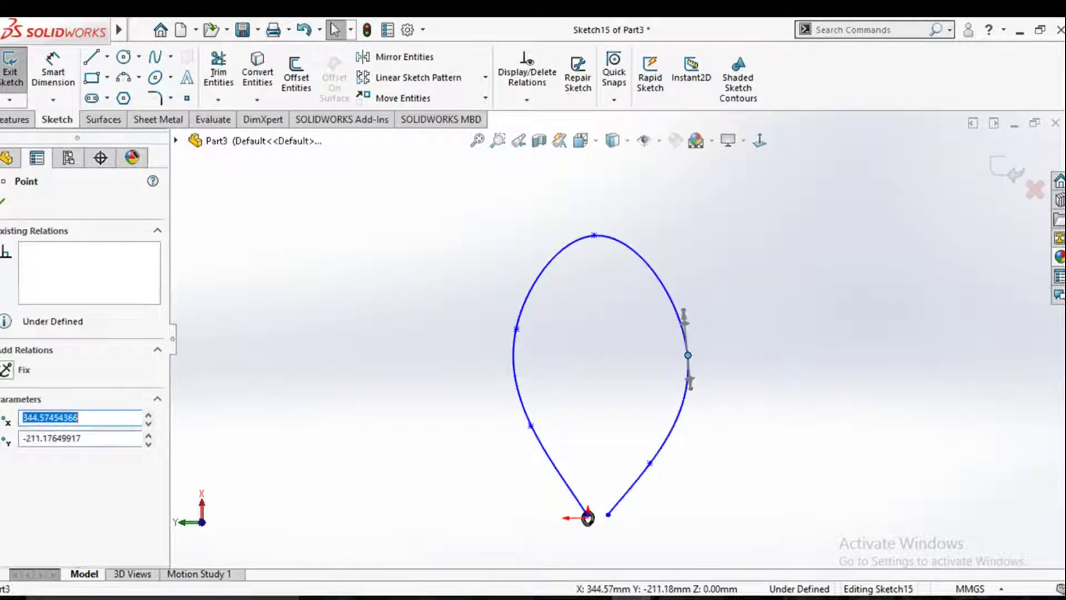
drag(530, 425, 543, 447)
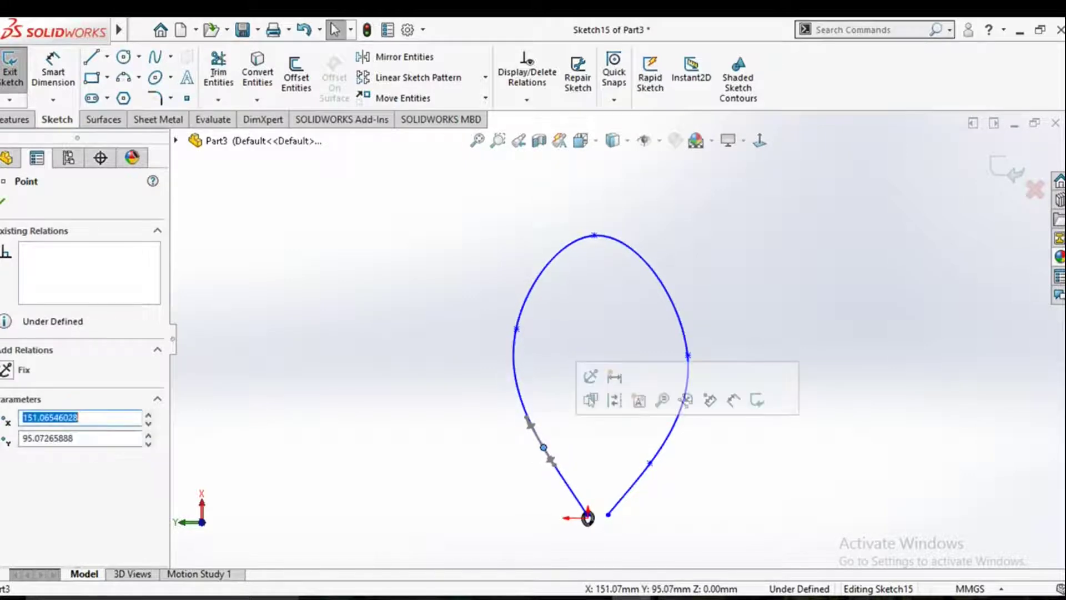
drag(649, 462, 640, 478)
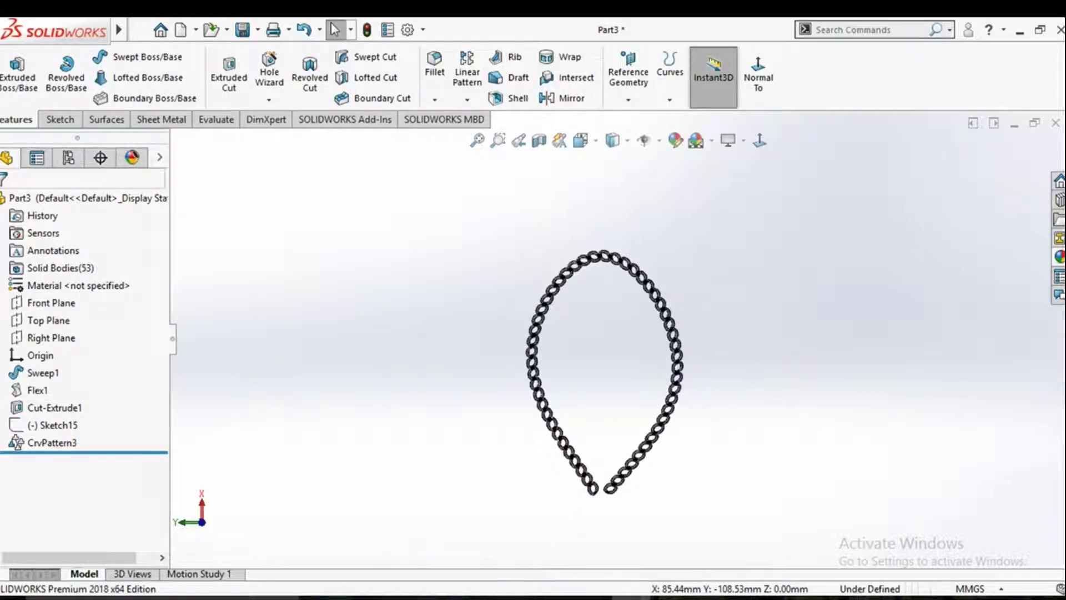
Increase the curve pattern to 90 equally spaced instances of the link body and accept it.
scroll(579, 502, down, 2)
click(52, 442)
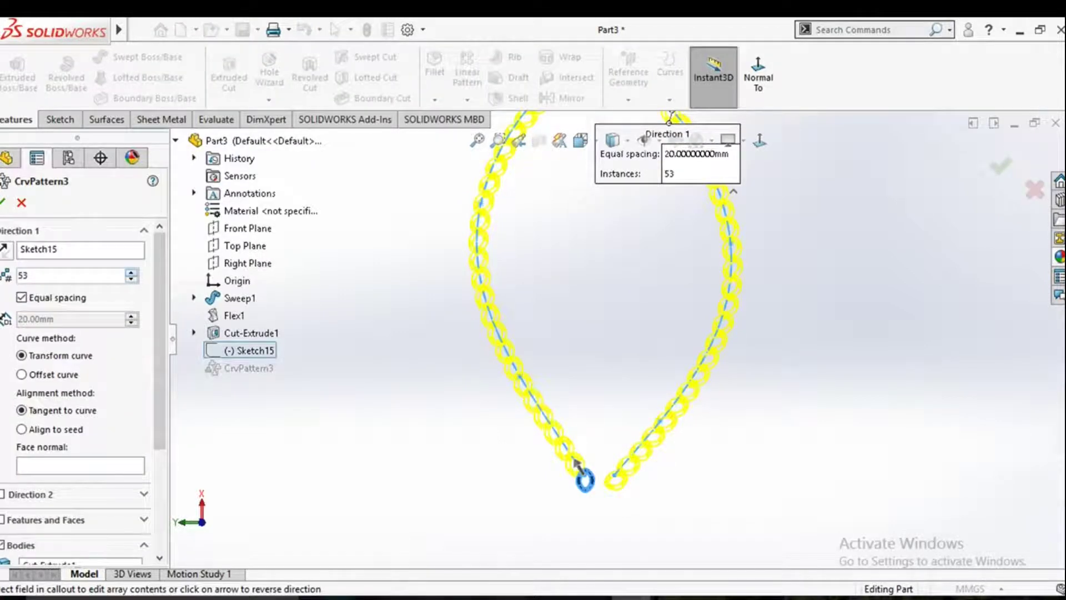
key(Up)
key(Up)
key(Up)
key(Up)
key(Up)
key(Up)
key(Up)
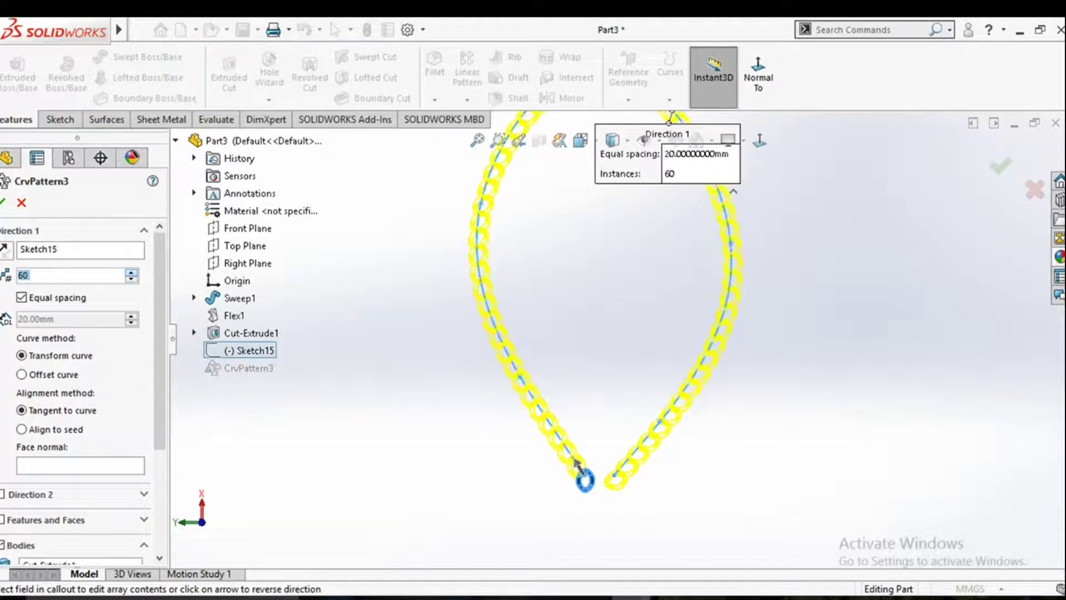
key(Up)
key(Up)
key(Up)
key(Up)
key(Up)
scroll(580, 465, down, 3)
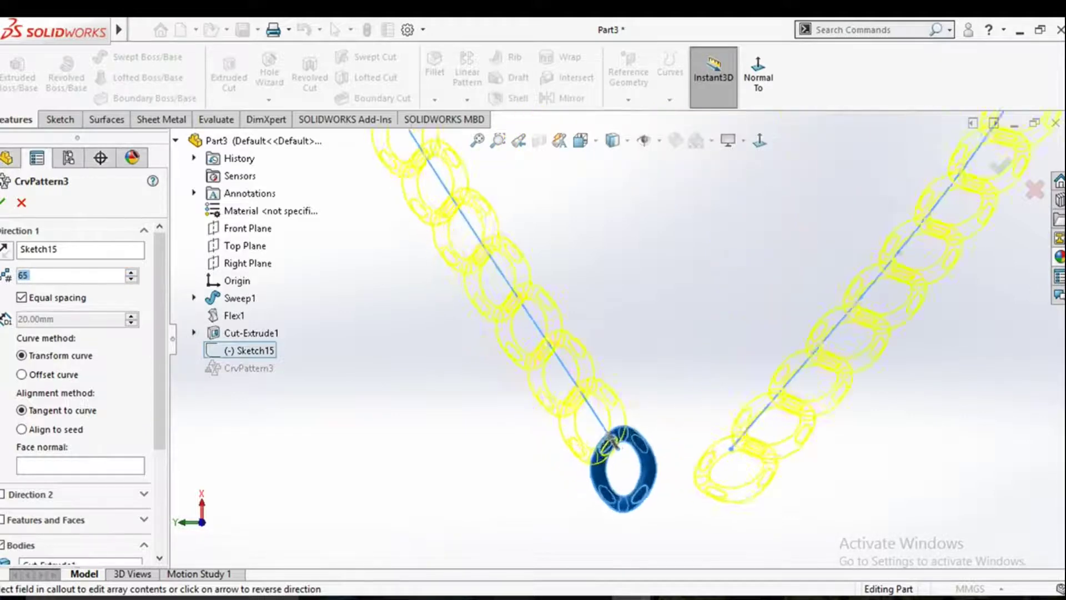
scroll(611, 441, down, 3)
key(Up)
key(Up)
key(Up)
key(Up)
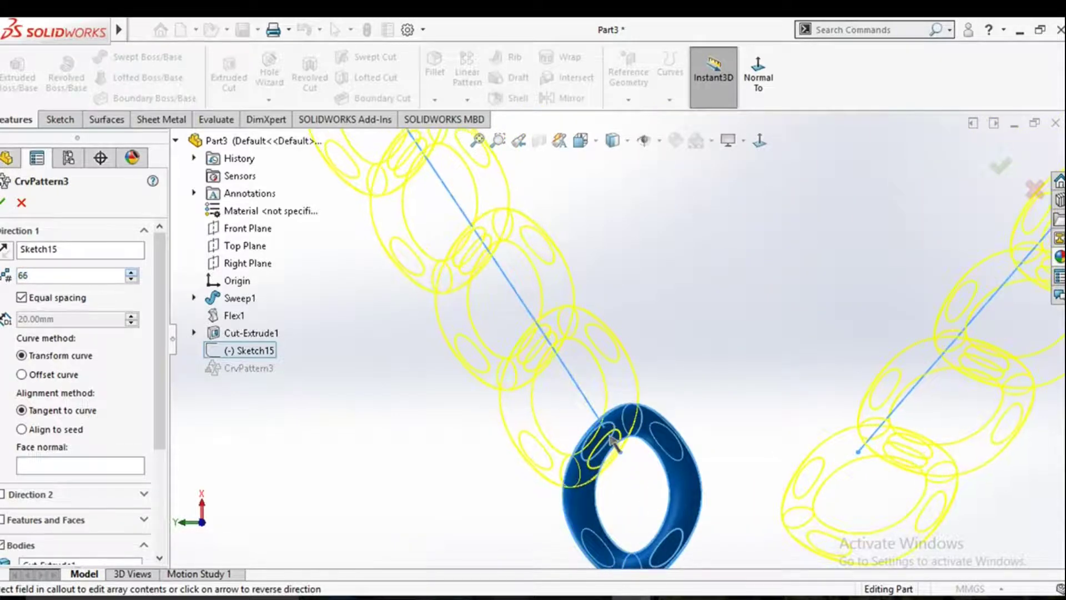
key(Up)
key(Up)
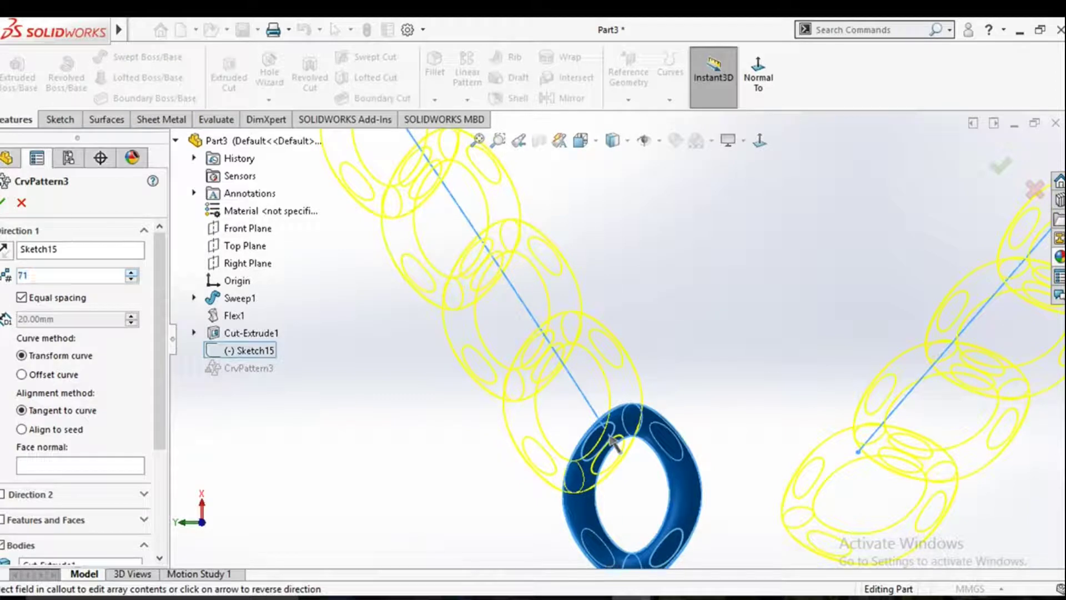
key(Up)
key(Up)
key(Up)
key(Up)
key(Up)
key(Up)
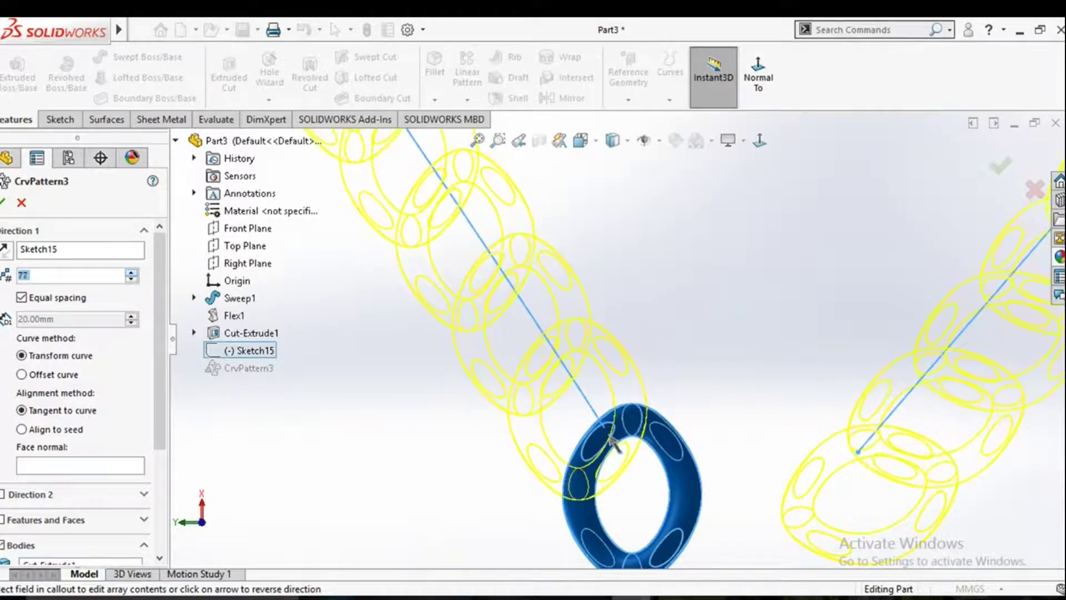
key(Up)
key(Up)
key(Up)
key(Up)
key(Up)
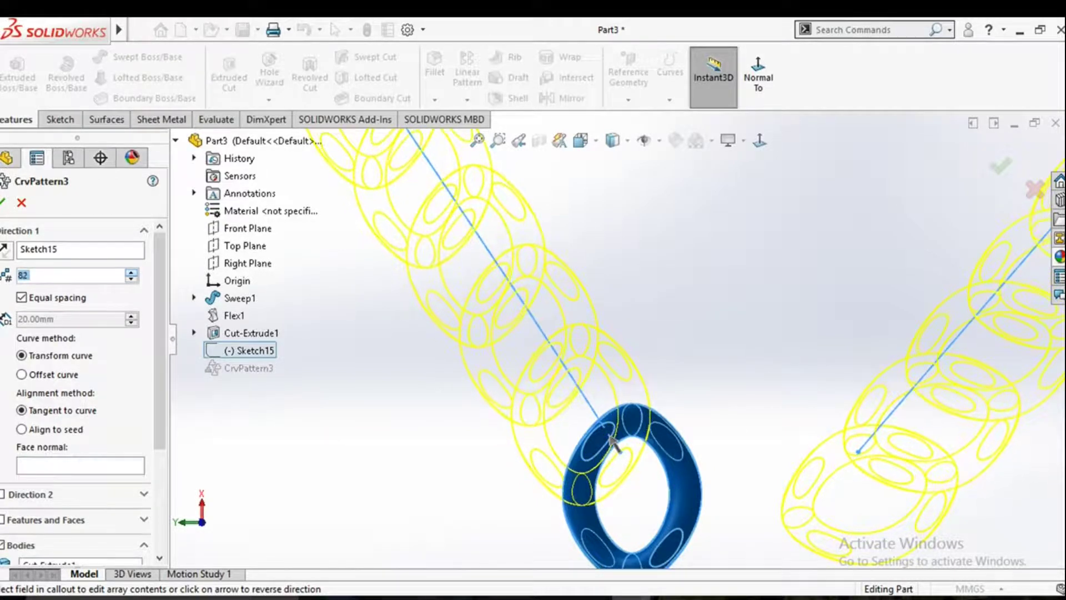
key(Up)
key(Up)
key(Up)
key(Up)
key(Up)
key(Up)
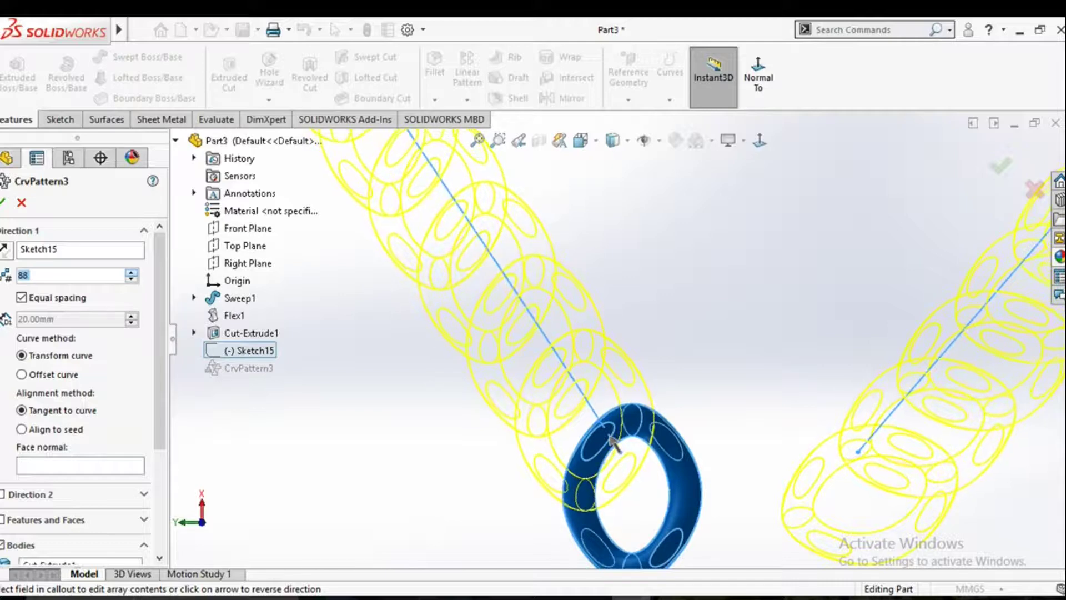
key(Up)
key(Up)
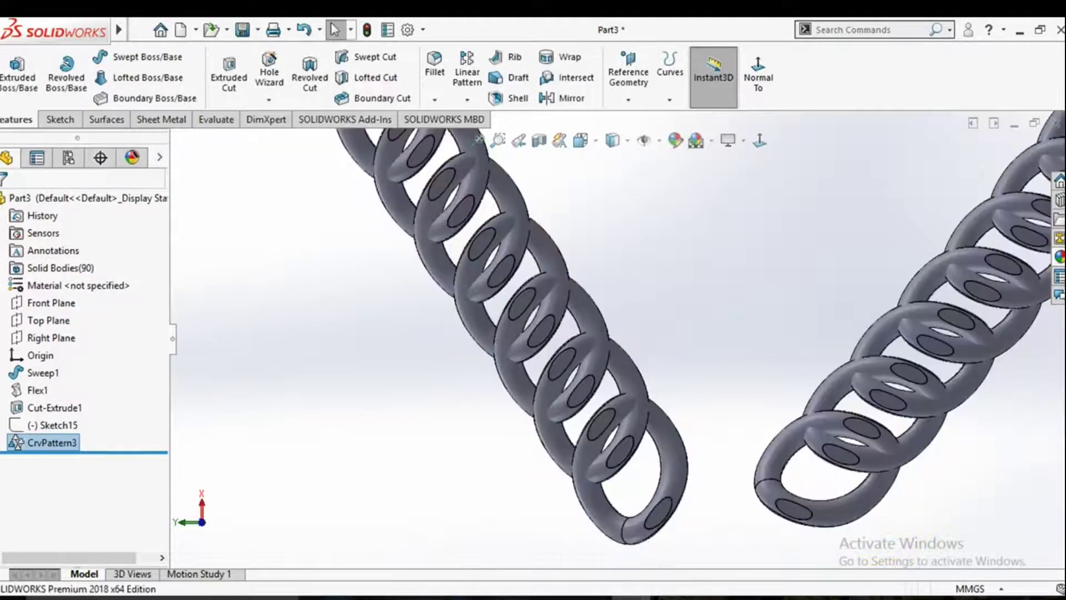
Examine the patterned chain as a whole, the interlocking of its links and the links at both open ends.
key(f)
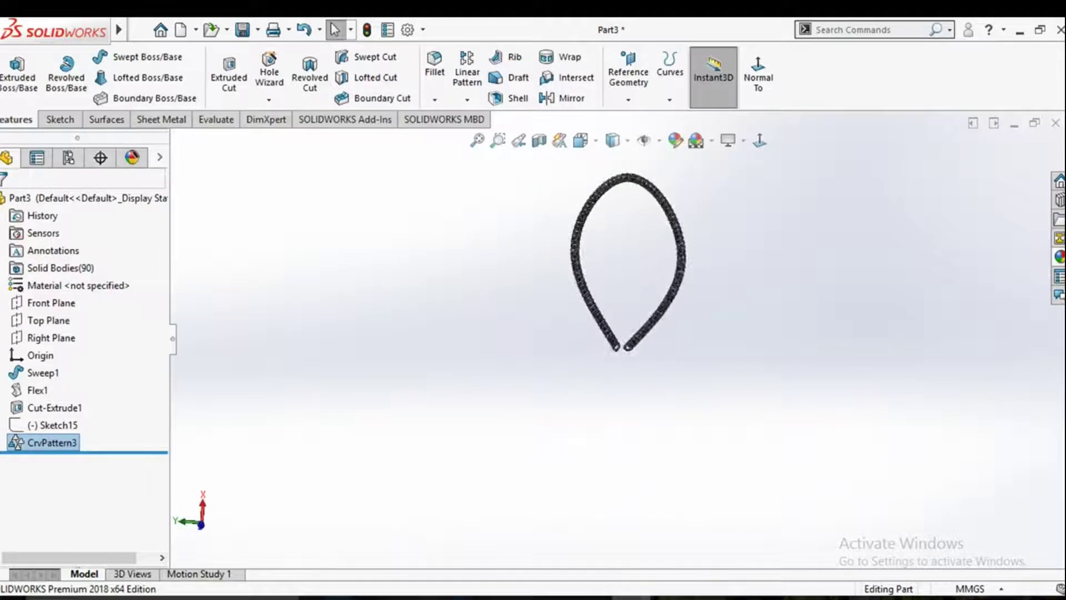
middle_drag(547, 266, 521, 278)
scroll(521, 278, down, 12)
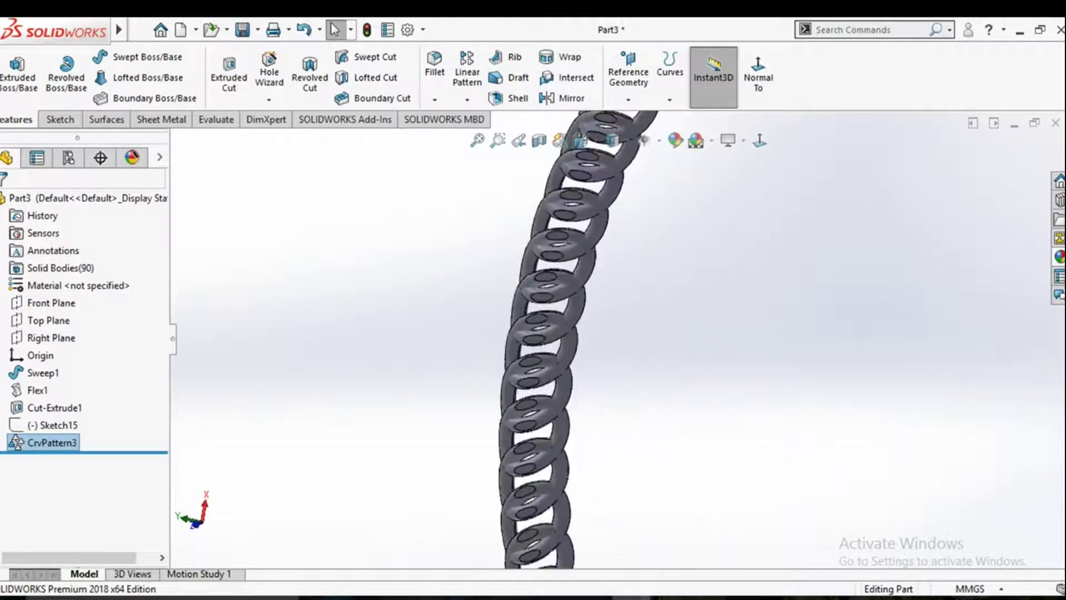
scroll(575, 364, up, 2)
middle_drag(575, 364, 607, 408)
scroll(595, 350, up, 9)
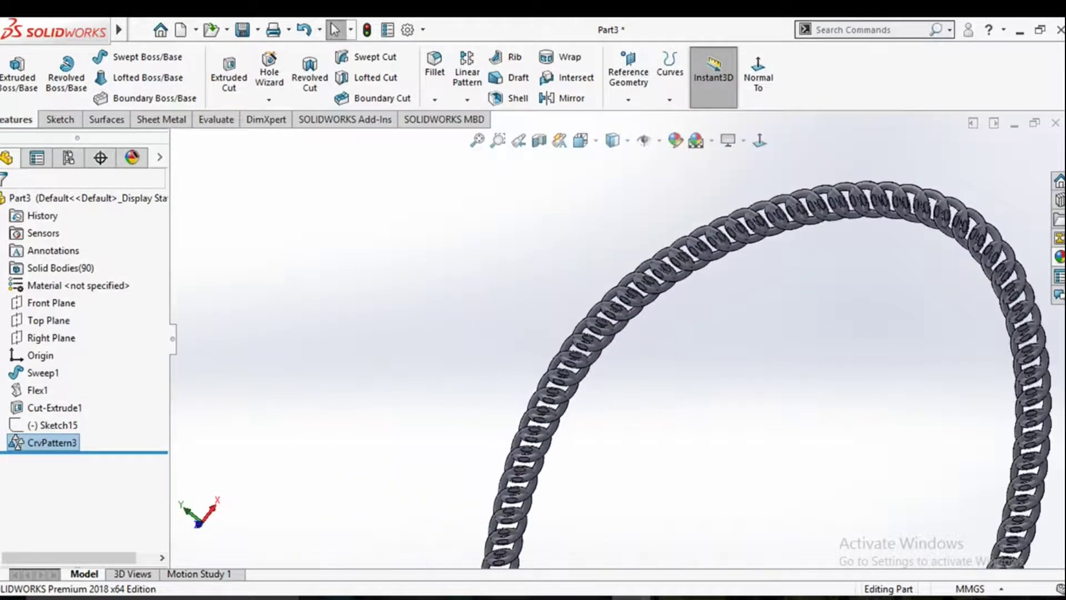
scroll(566, 494, down, 14)
middle_drag(591, 422, 664, 389)
scroll(638, 344, up, 4)
middle_drag(601, 485, 602, 416)
scroll(623, 351, up, 8)
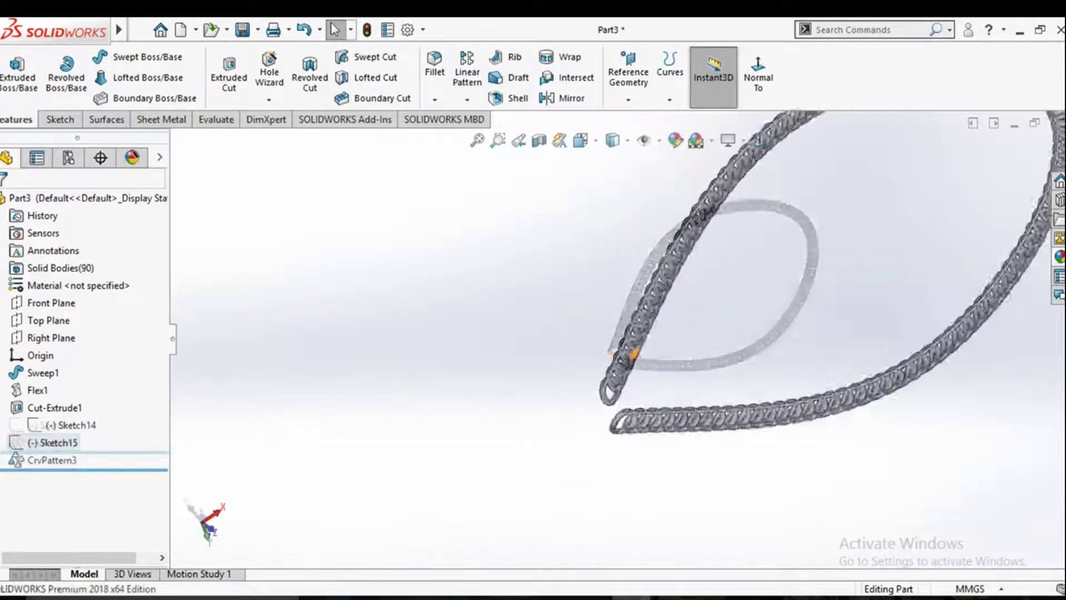
scroll(647, 430, down, 6)
mouse_move(657, 431)
middle_down()
mouse_move(647, 311)
mouse_move(622, 356)
mouse_move(588, 333)
mouse_move(506, 386)
mouse_move(550, 411)
mouse_move(542, 374)
mouse_move(564, 384)
mouse_move(611, 311)
mouse_move(600, 417)
mouse_move(570, 408)
middle_up()
scroll(542, 375, down, 5)
scroll(561, 367, down, 10)
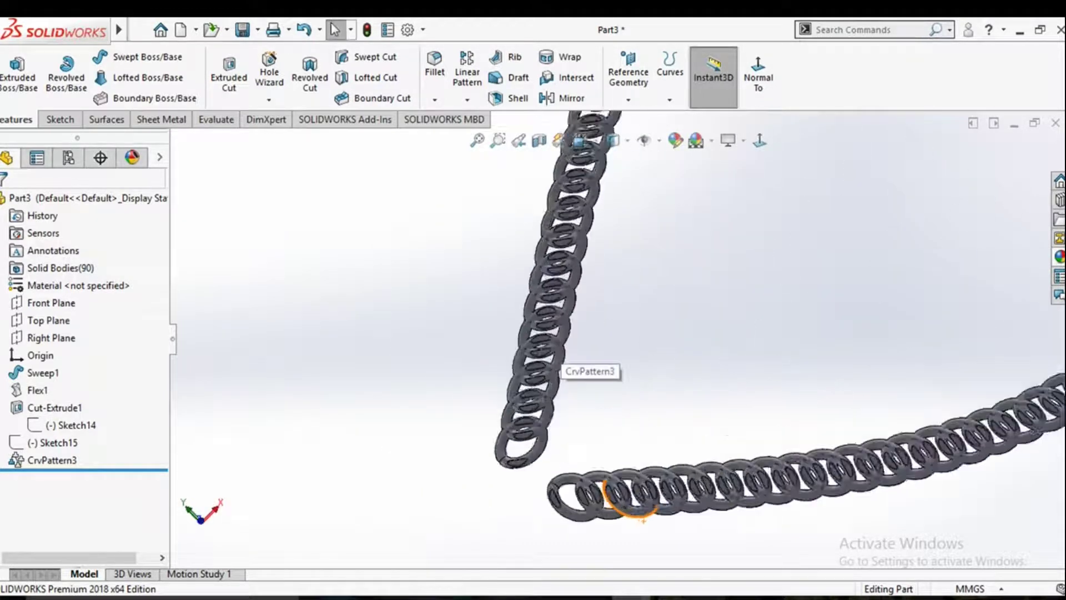
scroll(561, 367, down, 3)
middle_drag(617, 372, 655, 367)
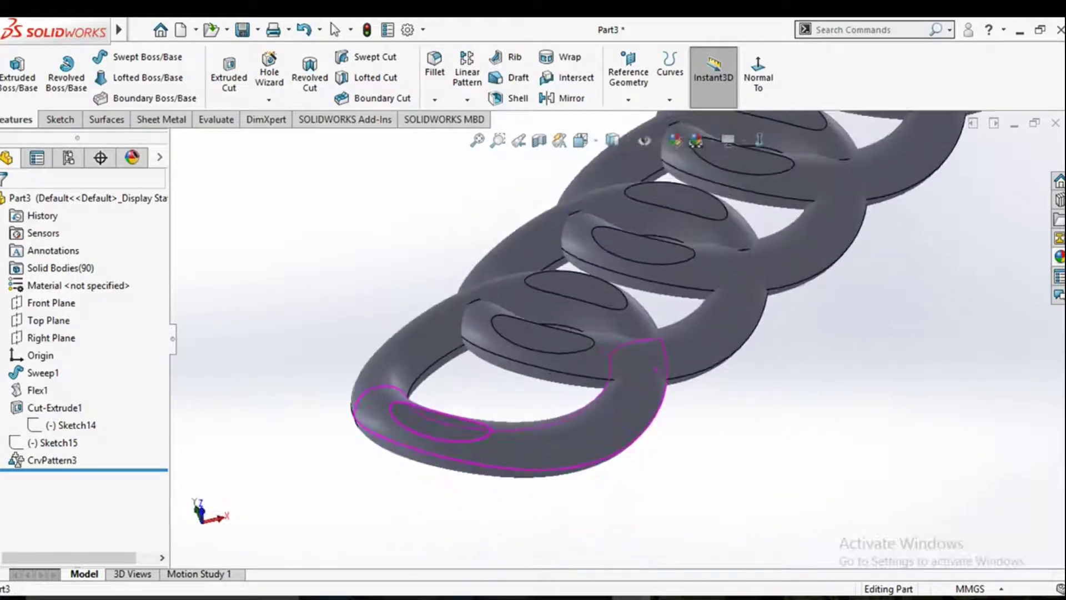
Review the curve pattern's settings, and the Flex feature's twist settings and trim planes on the link, without editing either.
click(52, 460)
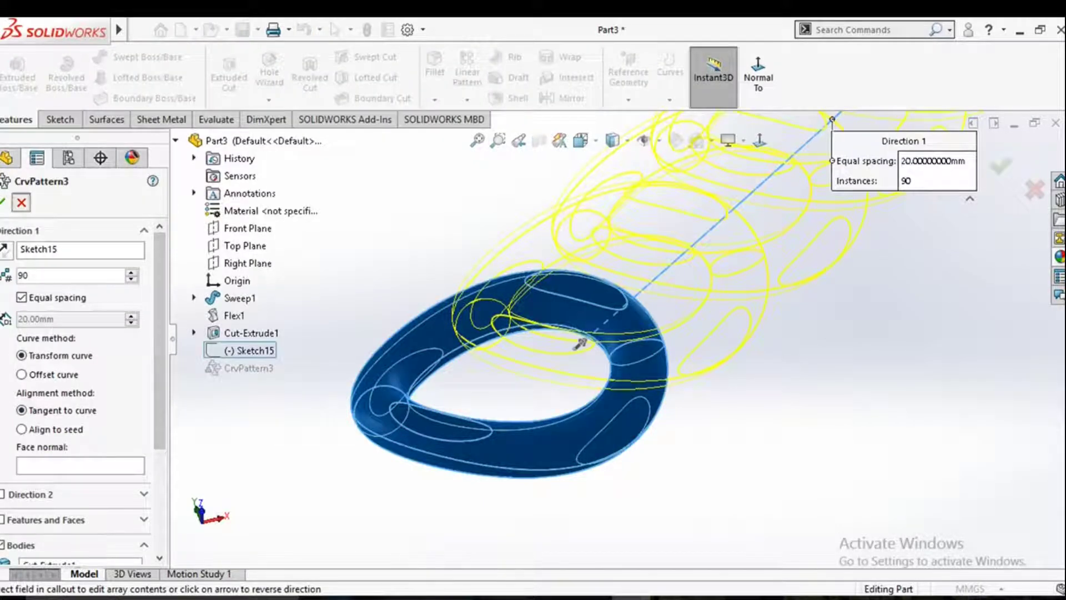
key(Return)
click(37, 390)
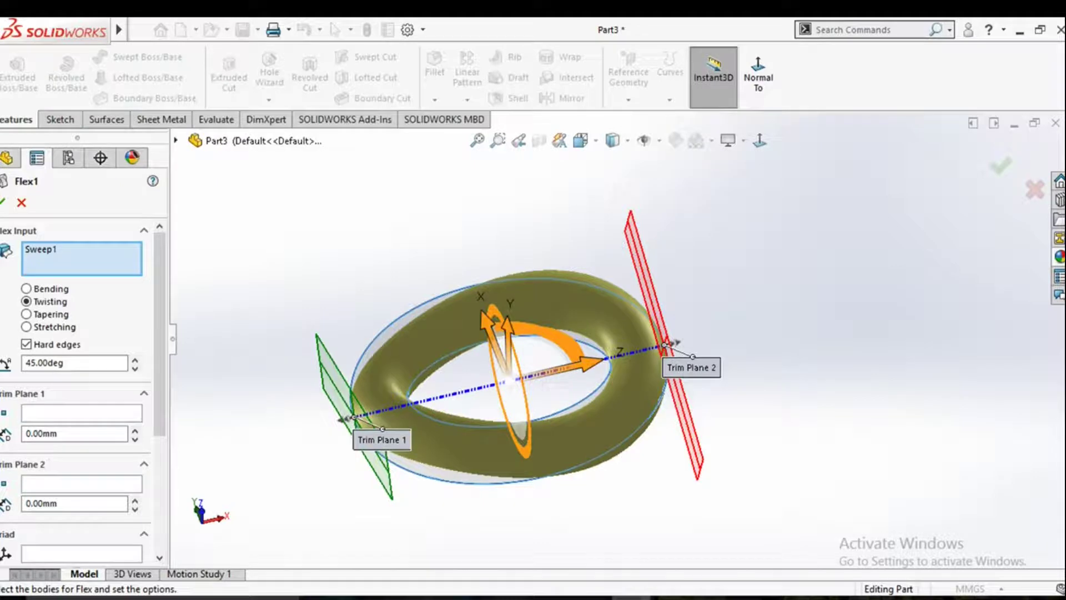
middle_drag(517, 366, 531, 333)
middle_drag(532, 276, 533, 300)
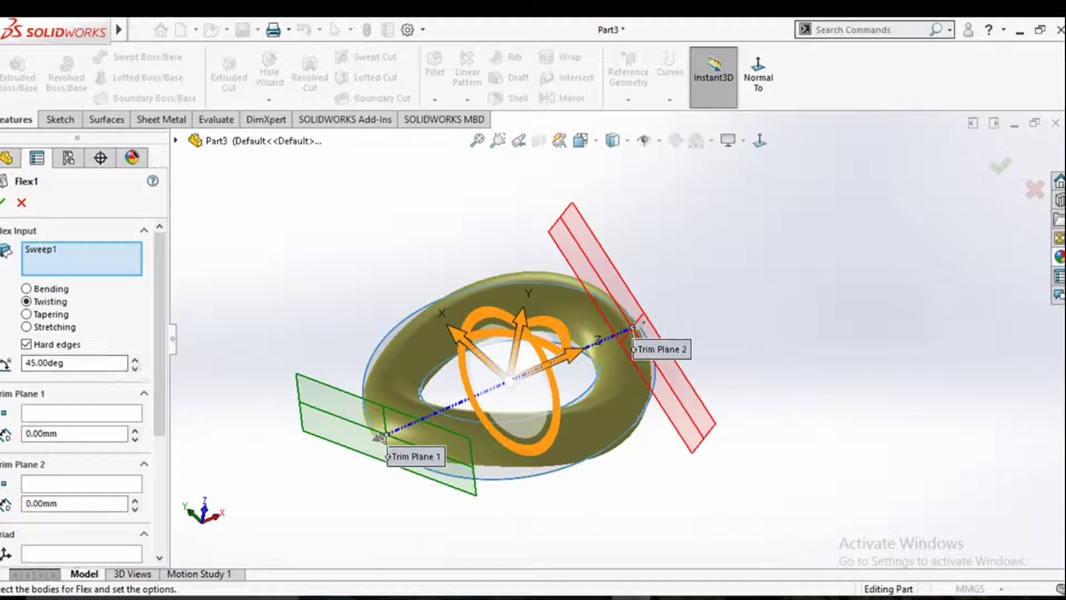
click(22, 203)
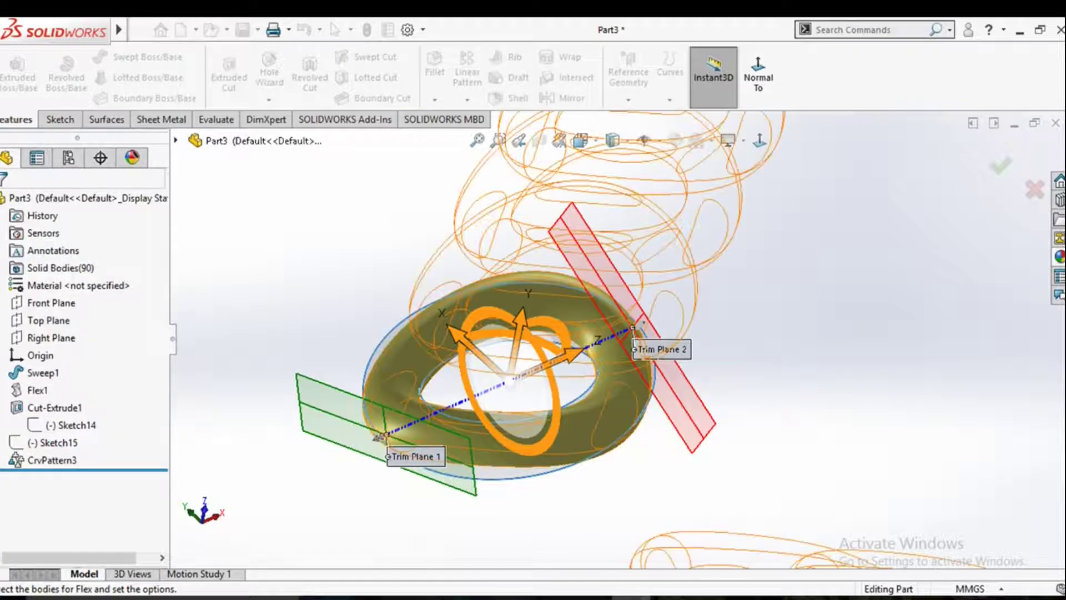
Edit Sketch15, move the spline's lowest intermediate point on each side outward to round the lower part of the curve, and exit the sketch.
scroll(639, 317, up, 7)
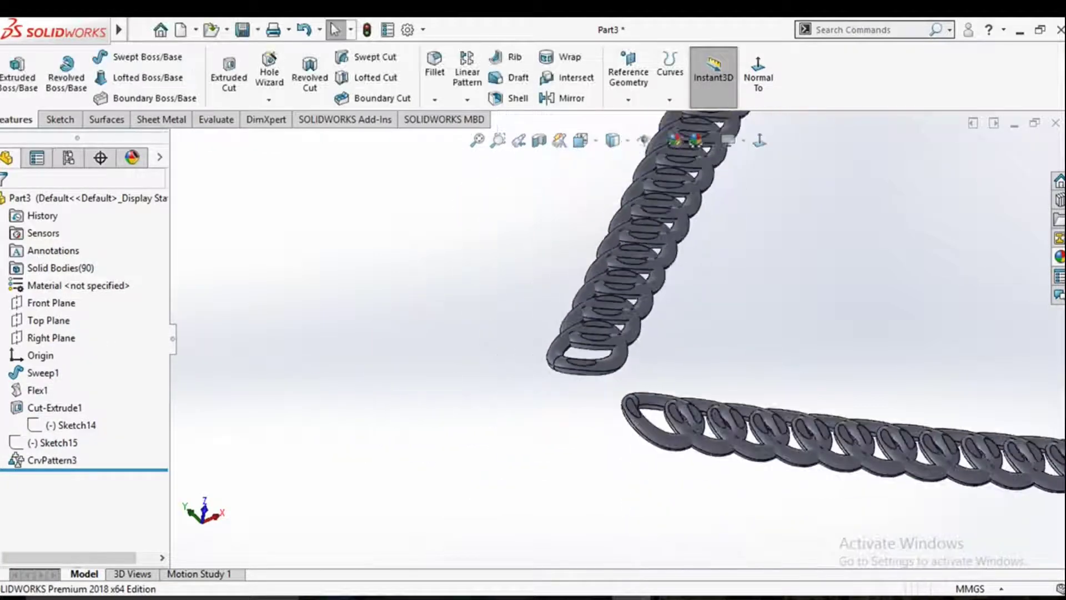
mouse_move(633, 308)
middle_down()
mouse_move(621, 338)
mouse_move(584, 323)
mouse_move(608, 333)
middle_up()
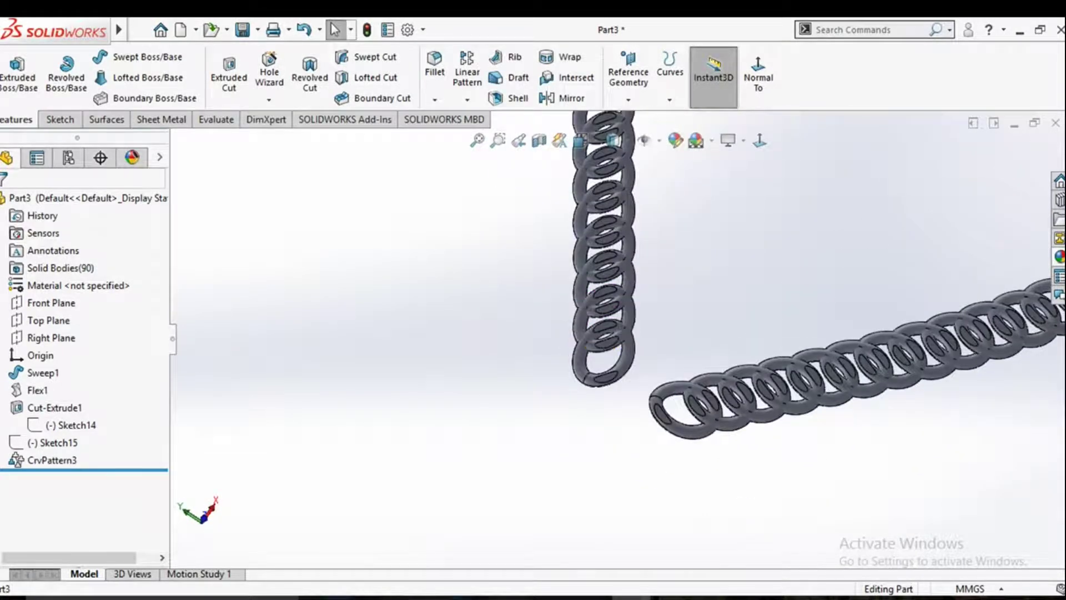
key(space)
click(470, 378)
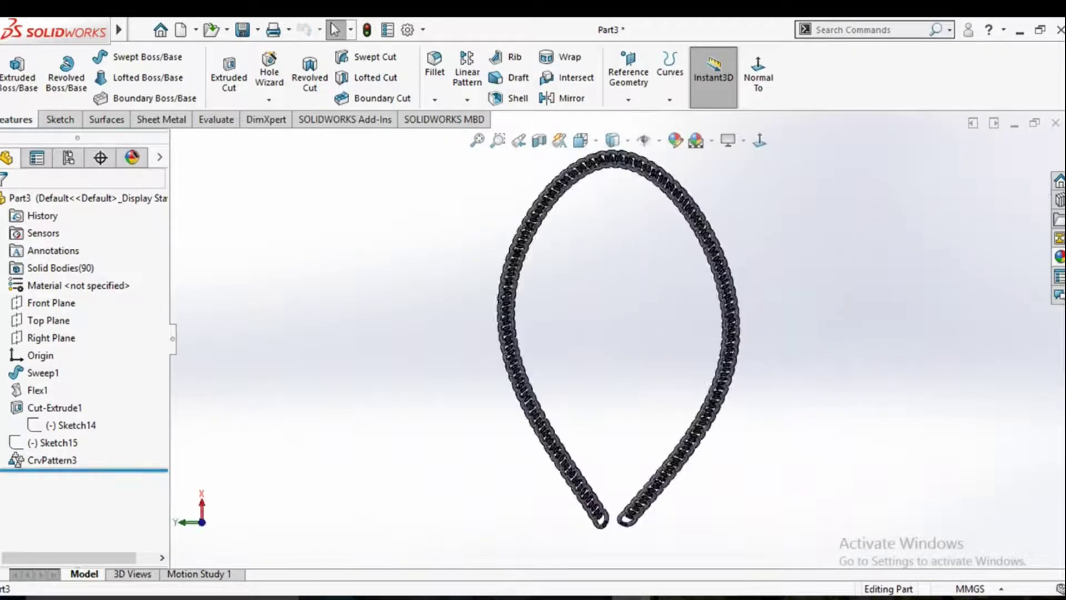
drag(83, 469, 84, 435)
click(60, 425)
click(76, 378)
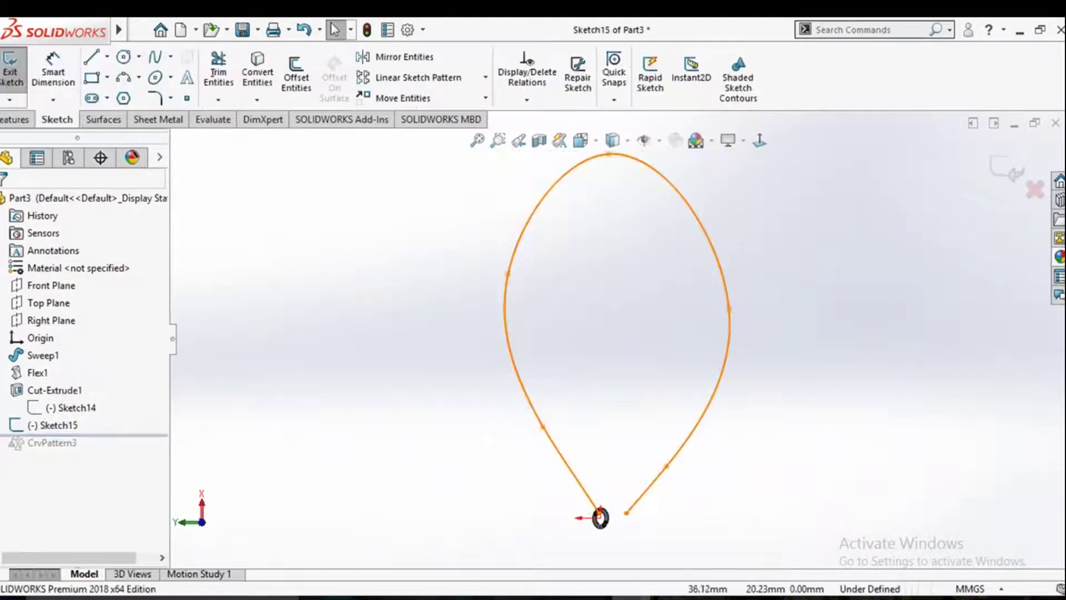
scroll(550, 477, down, 1)
drag(541, 416, 528, 441)
drag(690, 463, 715, 472)
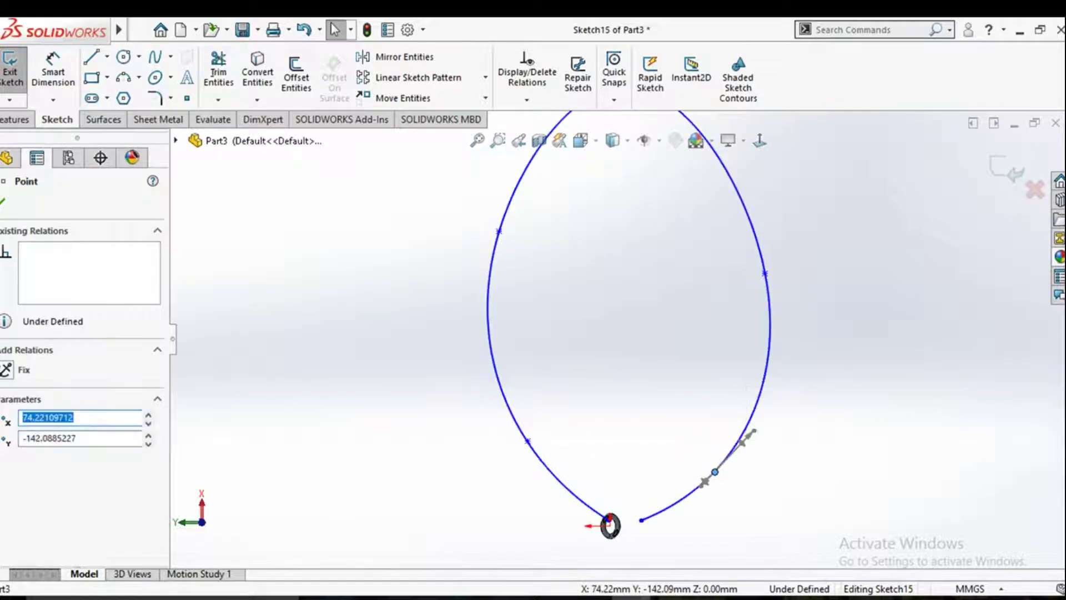
click(1007, 169)
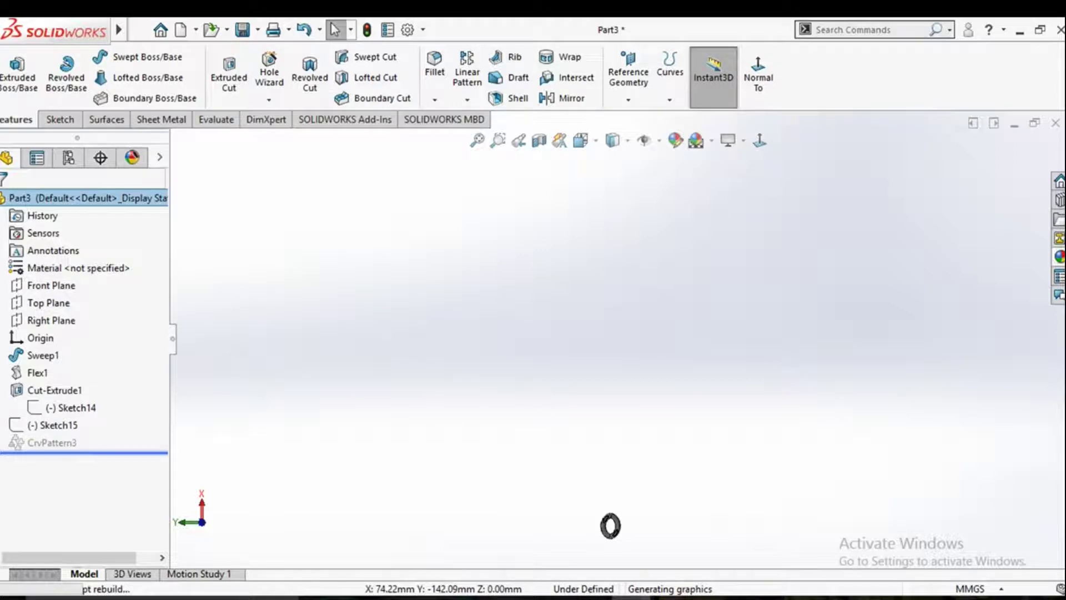
Examine the rebuilt chain's overall shape and spacing along the rounded curve, ending with a view normal to the loop.
scroll(602, 514, down, 10)
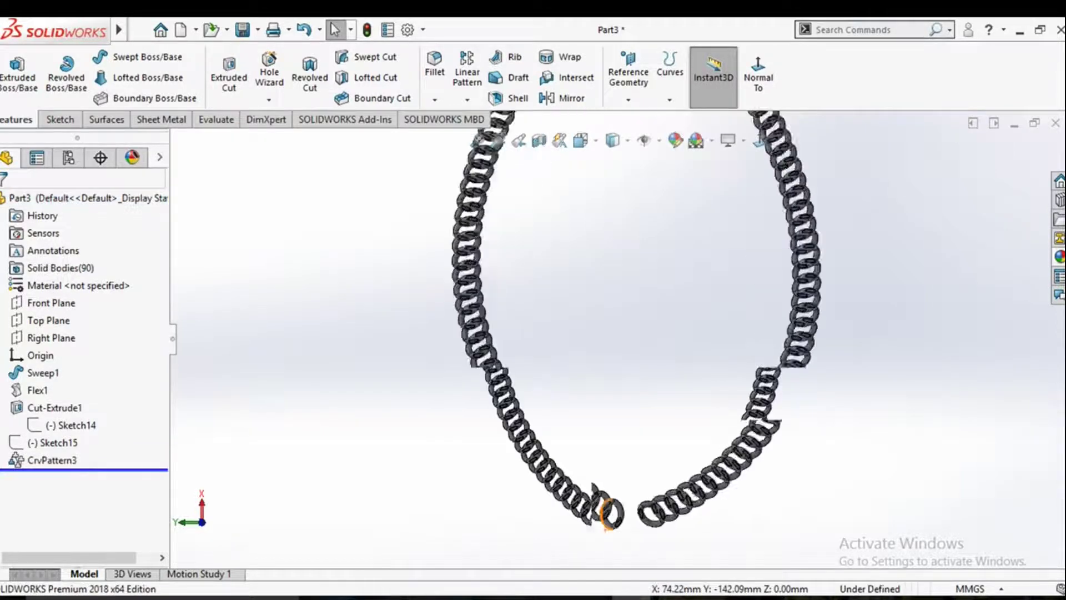
middle_drag(597, 472, 639, 361)
scroll(633, 350, up, 10)
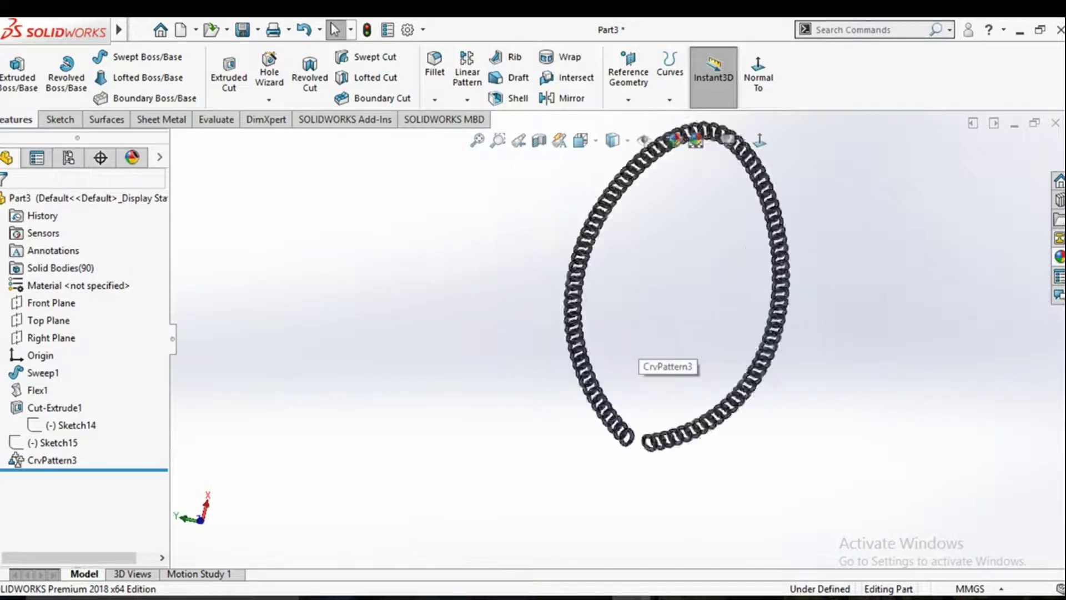
scroll(631, 278, down, 8)
middle_drag(631, 290, 708, 317)
scroll(689, 289, up, 10)
scroll(683, 450, down, 2)
mouse_move(683, 450)
middle_down()
mouse_move(716, 447)
mouse_move(702, 447)
middle_up()
key(space)
click(517, 372)
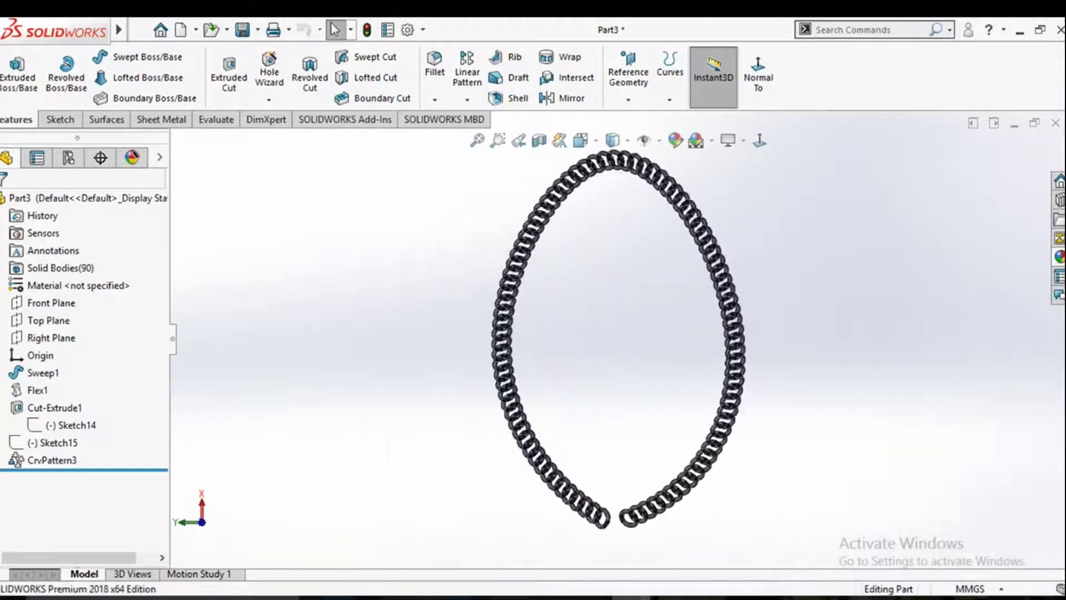
Examine up close how the links interlock along one side and at the open end of the chain.
scroll(503, 277, down, 12)
scroll(503, 473, up, 10)
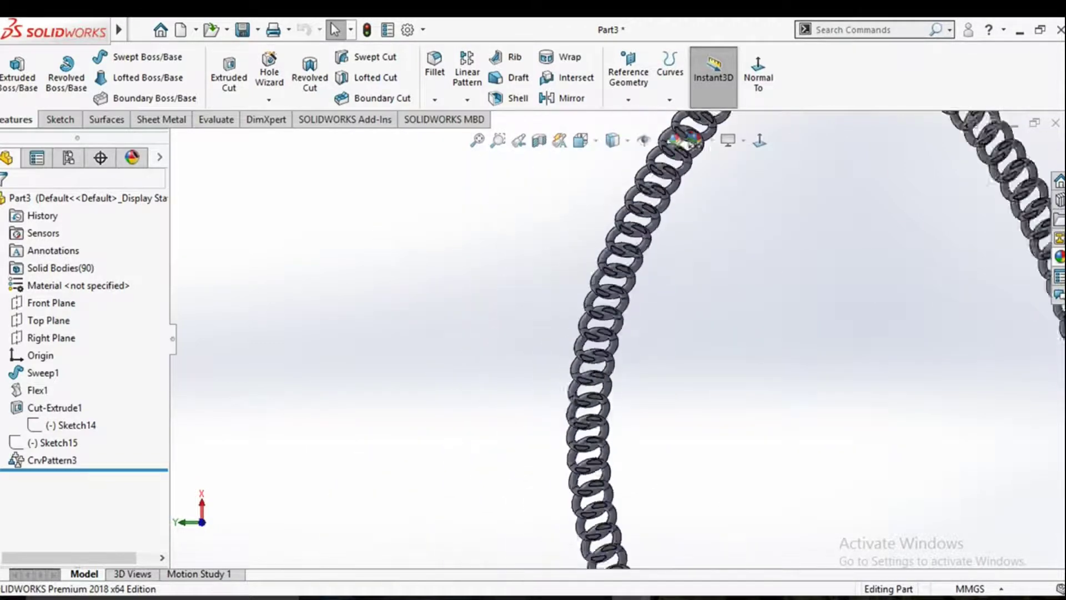
scroll(657, 369, down, 4)
middle_drag(657, 369, 633, 355)
scroll(577, 239, down, 7)
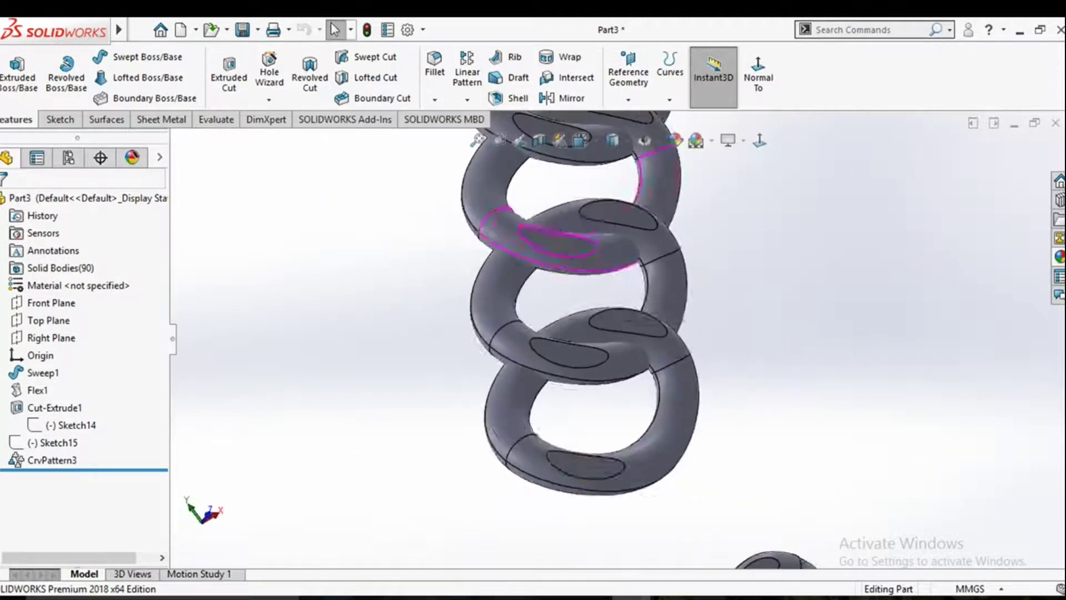
scroll(577, 238, up, 7)
middle_drag(577, 239, 613, 289)
scroll(614, 289, down, 3)
scroll(612, 287, up, 3)
Increase the curve pattern CrvPattern3 to 100 equally spaced instances of the link body and accept it.
click(52, 460)
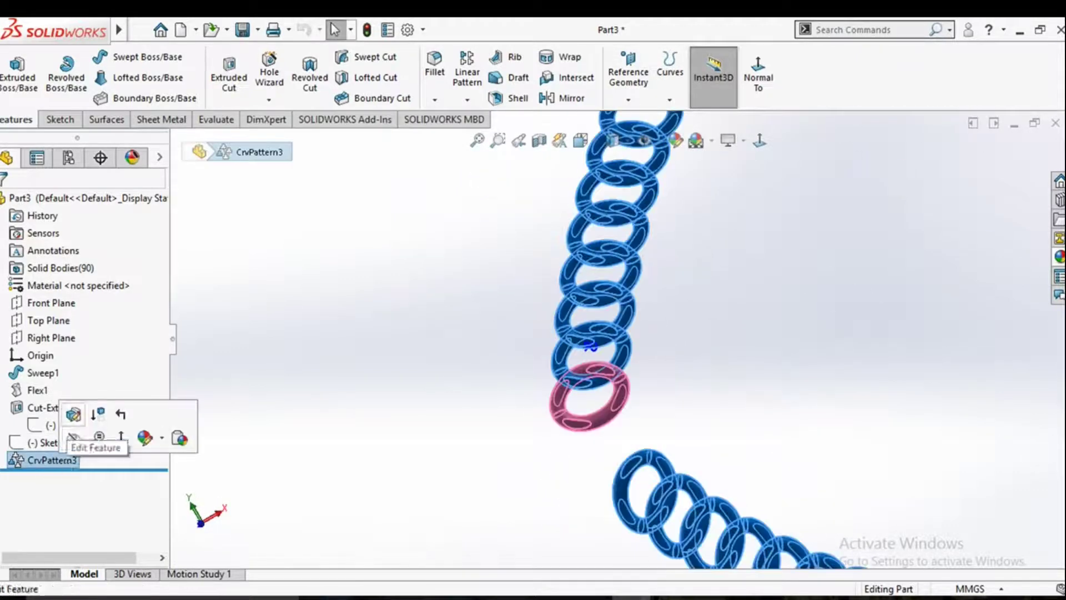
click(76, 411)
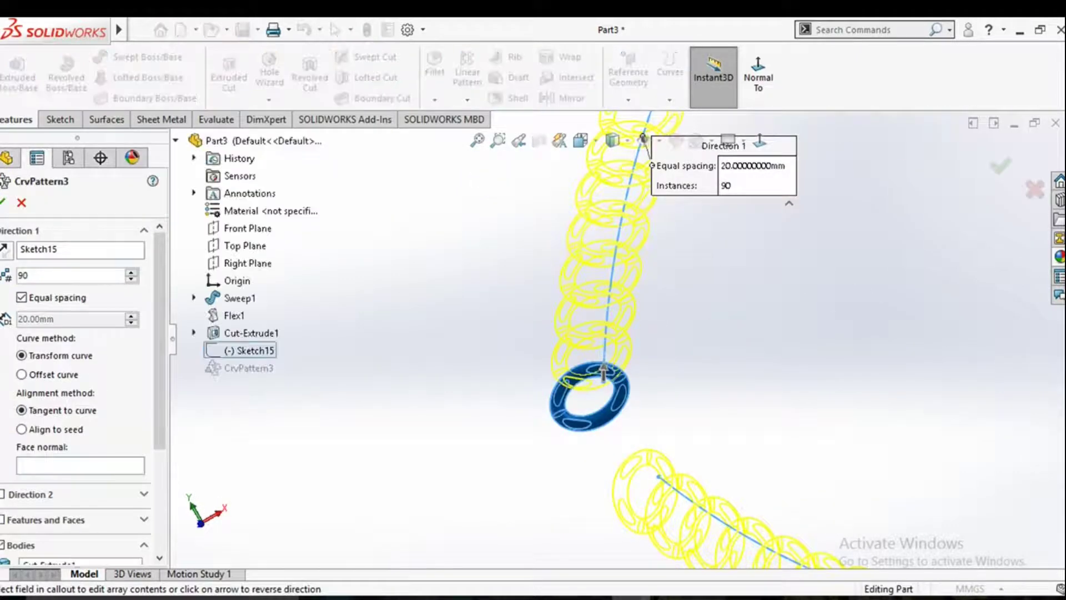
scroll(614, 364, down, 8)
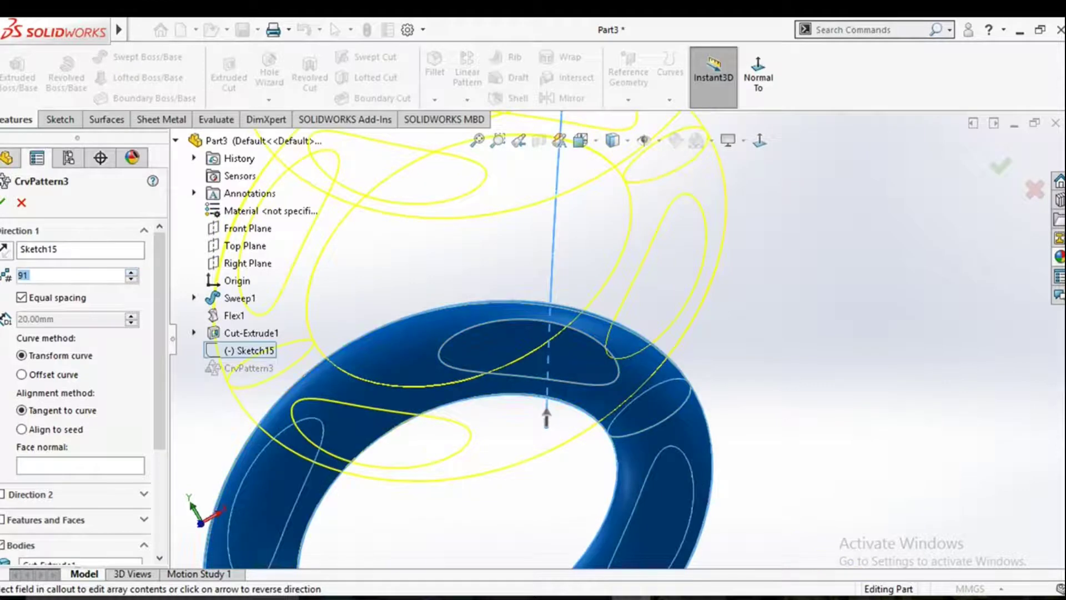
key(Up)
key(Up)
key(Up)
key(Up)
key(Up)
key(Up)
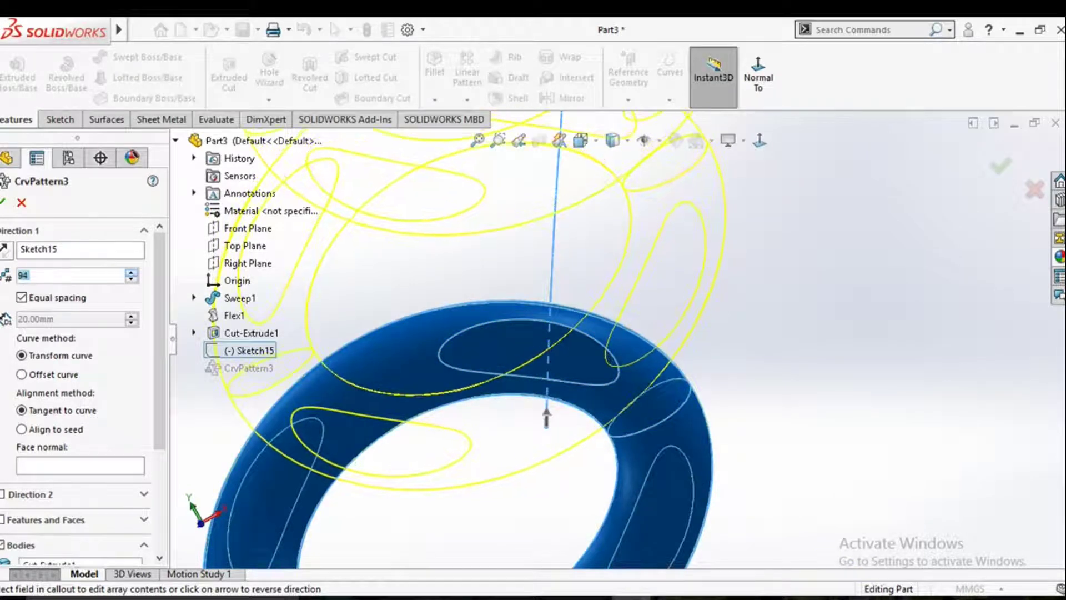
key(Up)
key(Up)
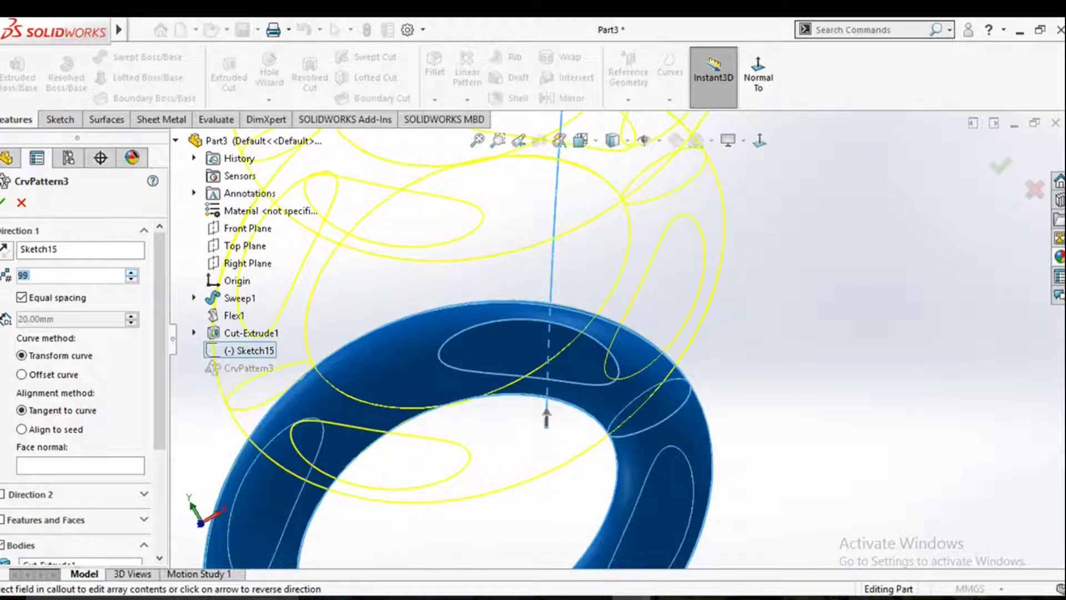
key(Up)
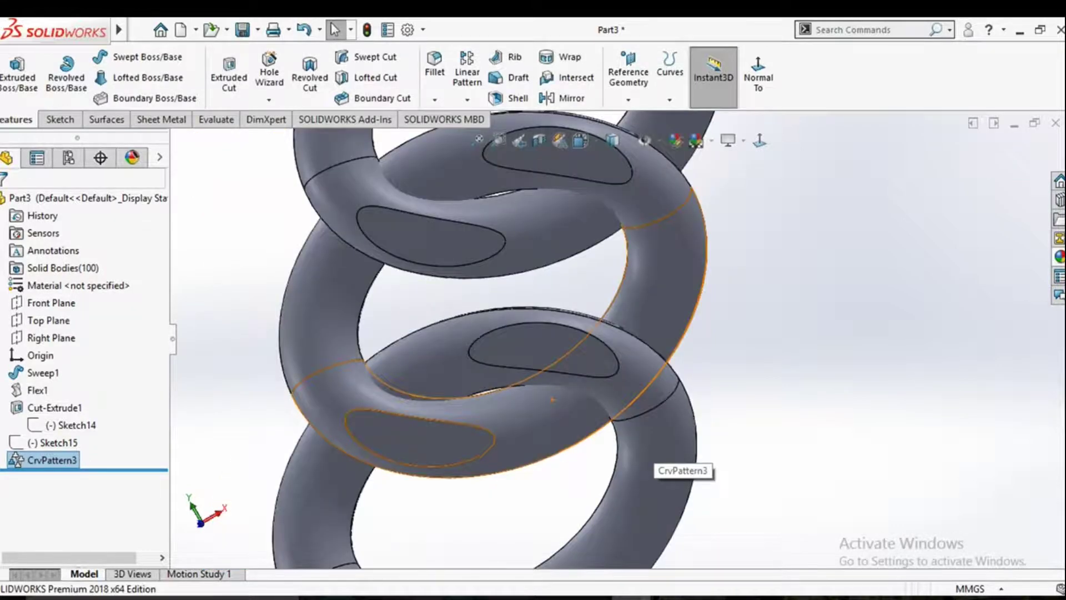
Examine the denser chain's end links, the gap between the two open ends, and the loop as a whole.
scroll(619, 339, up, 18)
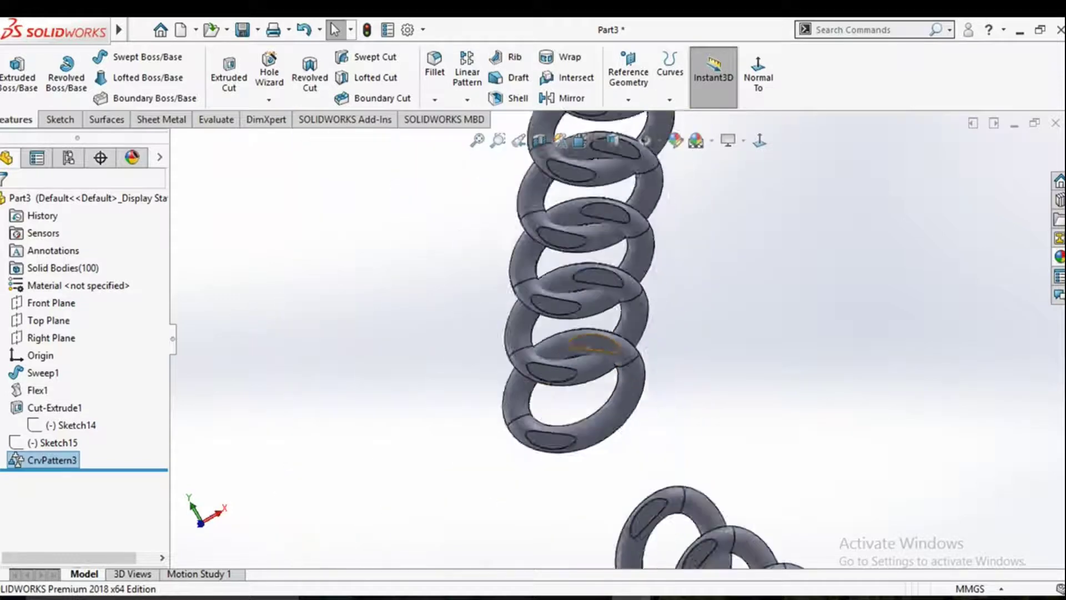
middle_drag(619, 338, 639, 377)
scroll(697, 331, down, 8)
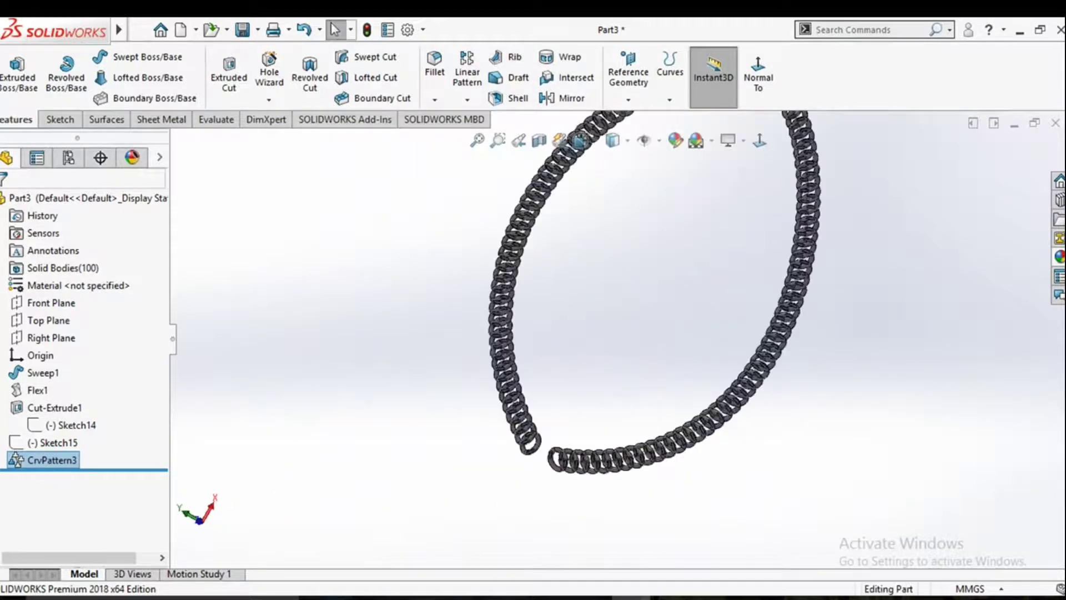
middle_drag(861, 150, 853, 166)
scroll(853, 166, up, 6)
click(760, 141)
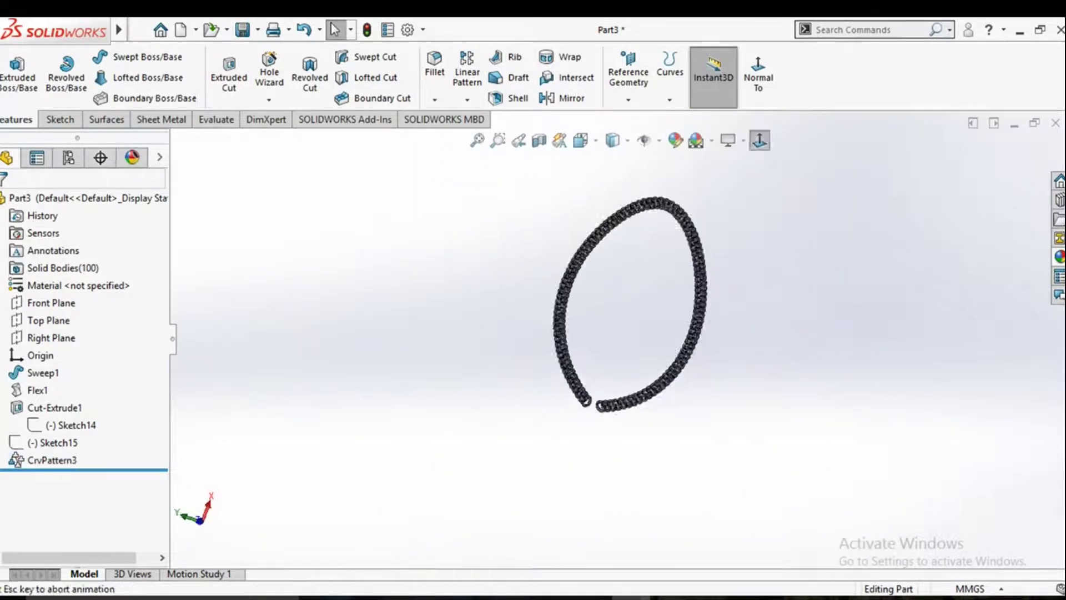
scroll(649, 410, down, 7)
middle_drag(645, 411, 594, 389)
scroll(617, 336, up, 12)
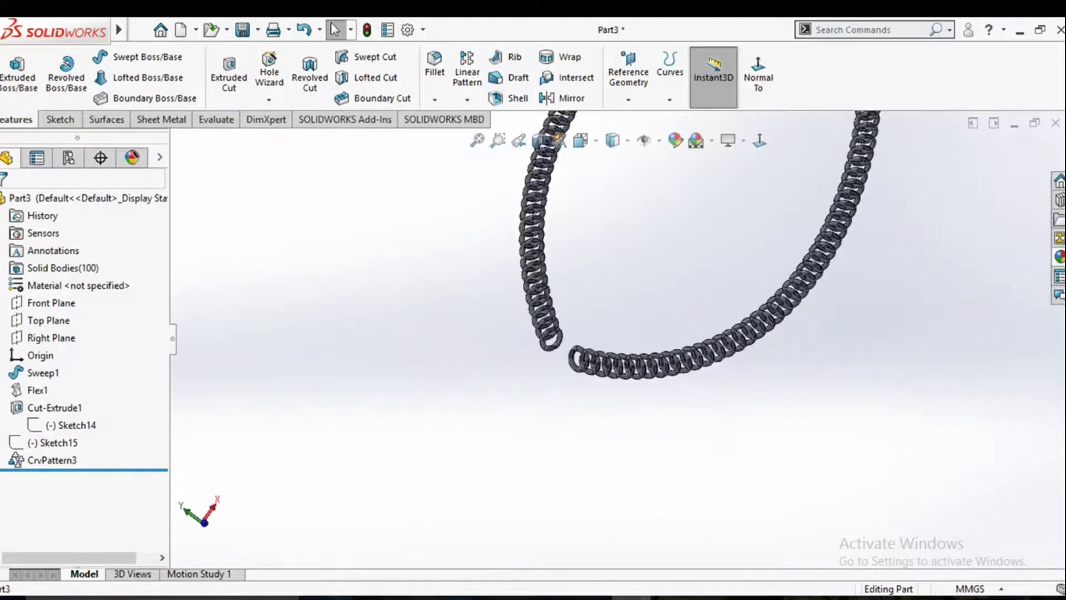
click(760, 140)
scroll(695, 277, down, 6)
scroll(619, 329, up, 3)
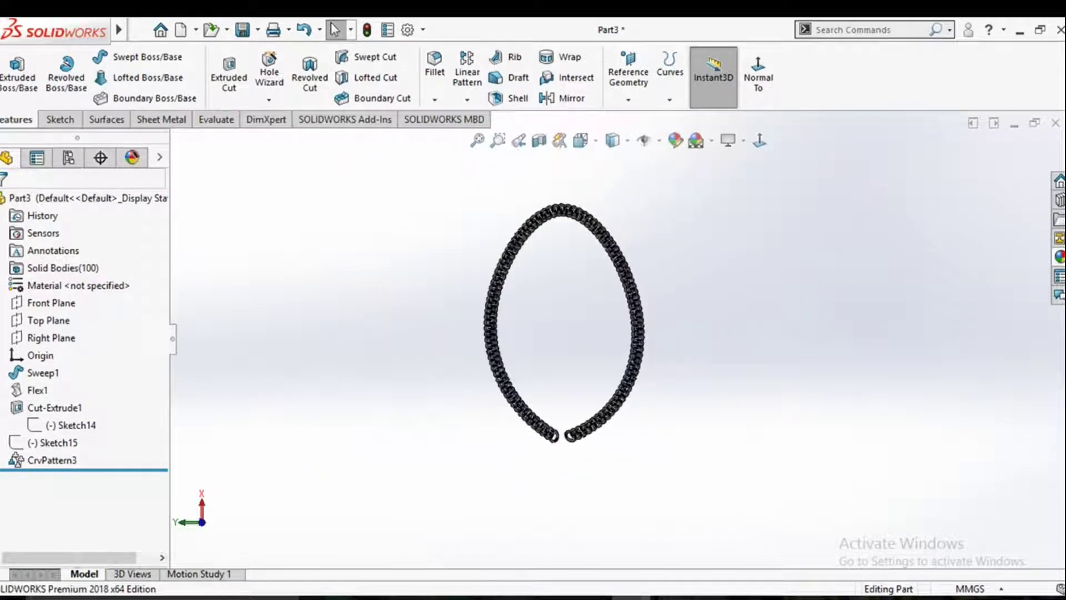
Examine the link overlap along the side of the chain from an angled view, and return to the view normal to the loop.
scroll(580, 489, down, 2)
scroll(614, 341, up, 4)
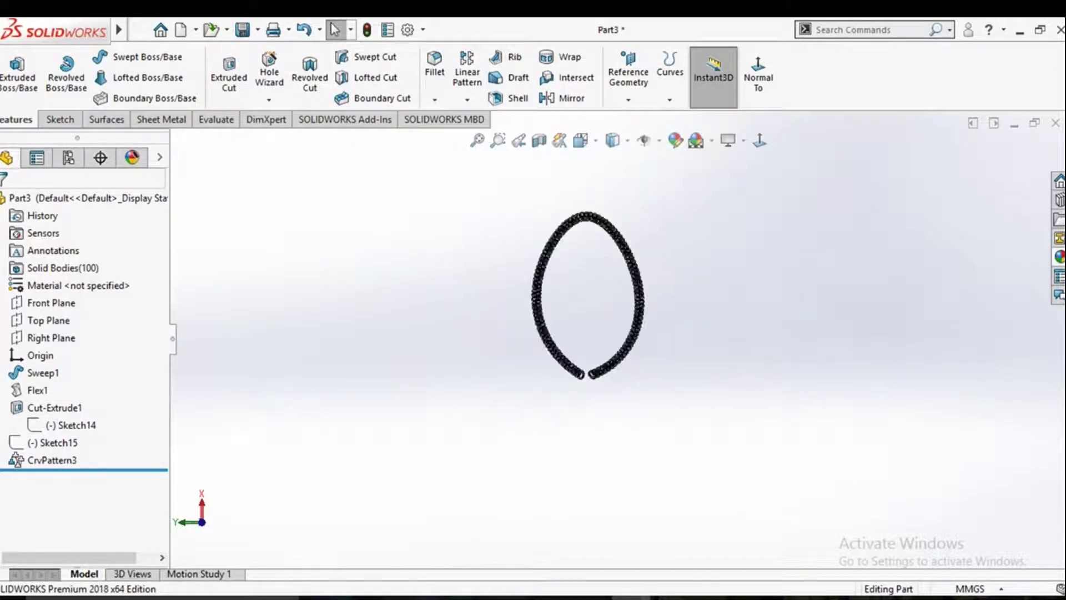
middle_drag(613, 342, 558, 311)
scroll(578, 272, down, 8)
mouse_move(583, 278)
middle_down()
mouse_move(638, 272)
mouse_move(594, 267)
middle_up()
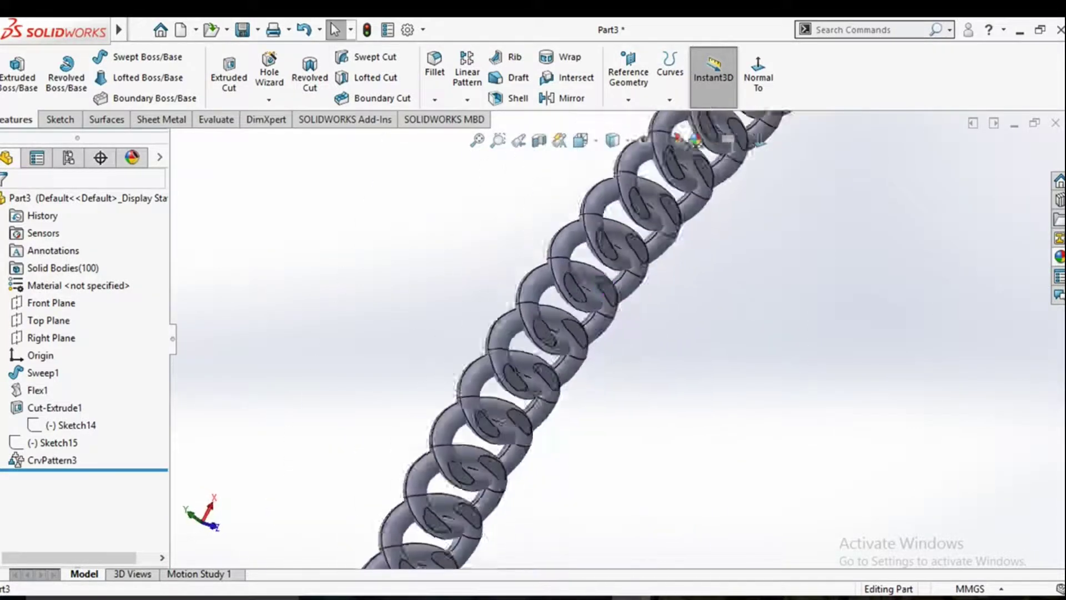
scroll(694, 222, up, 3)
click(758, 140)
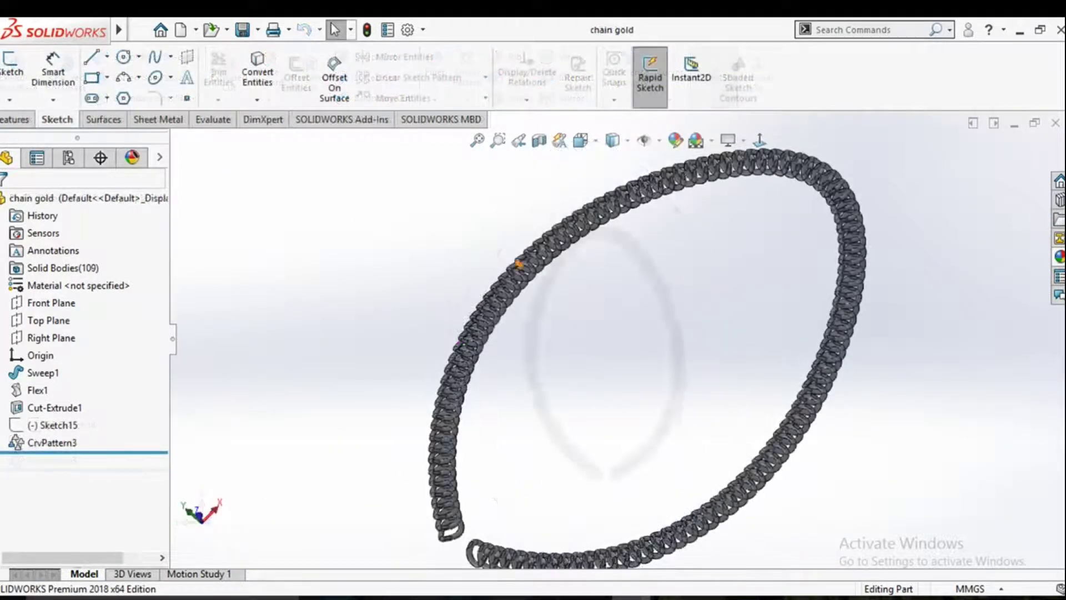
Apply the polished gold metal appearance to the curve pattern CrvPattern3.
scroll(722, 277, down, 6)
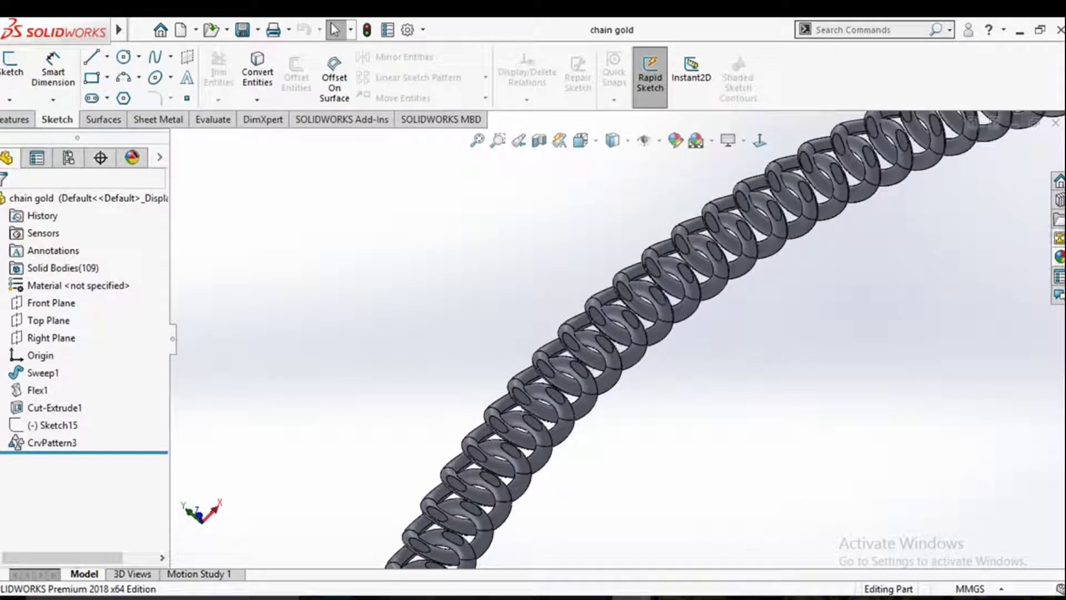
click(1060, 257)
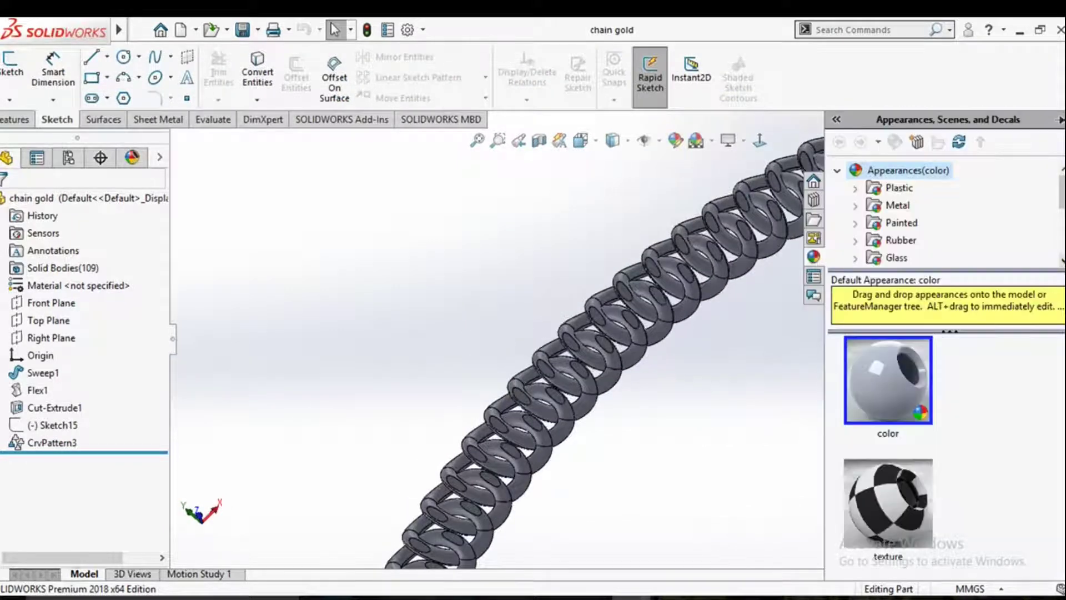
click(855, 205)
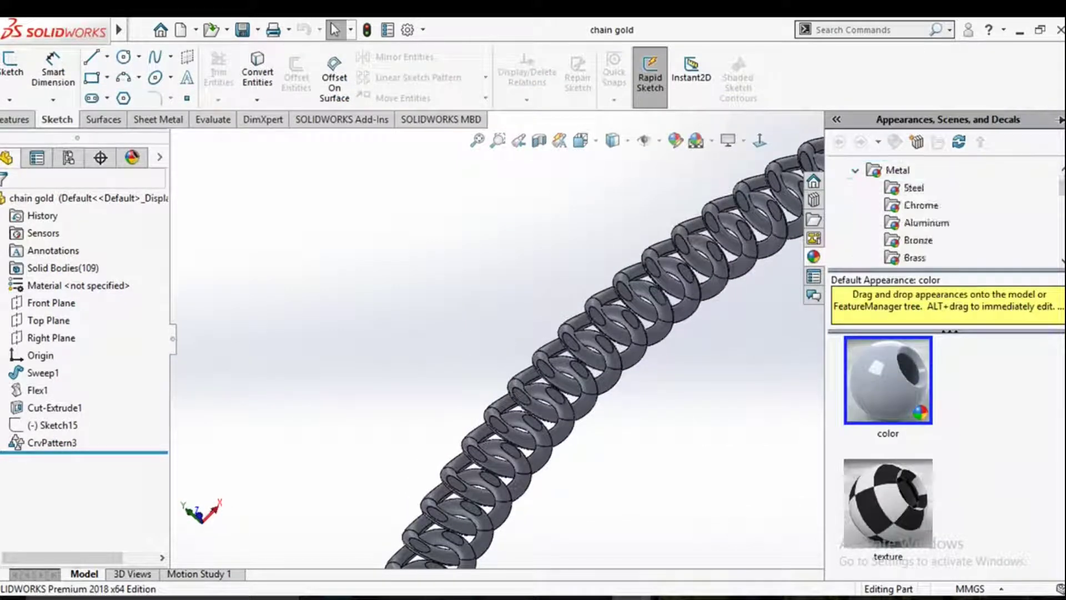
scroll(922, 227, down, 2)
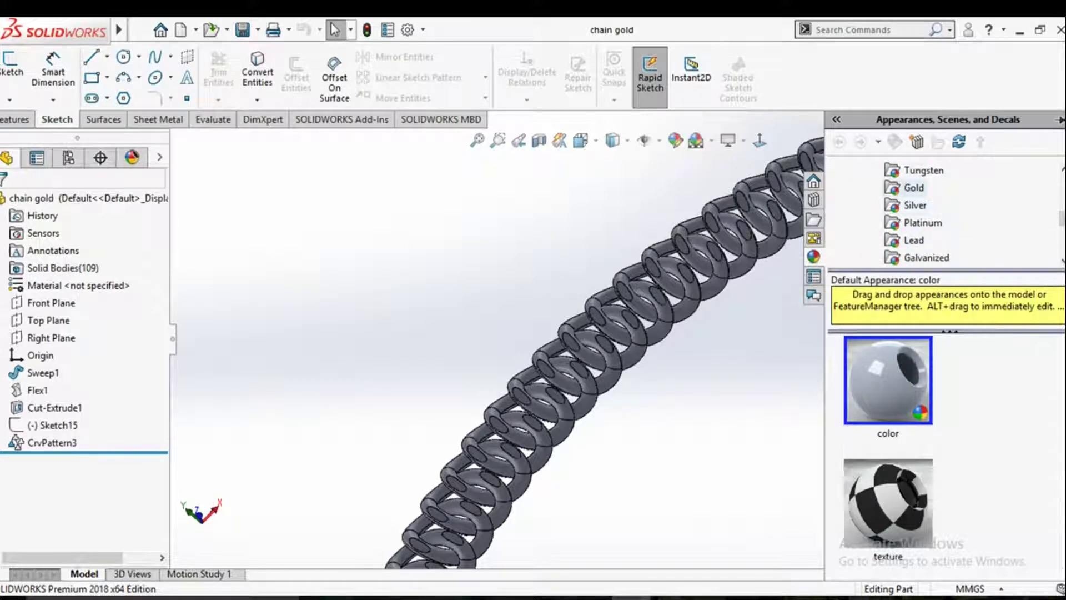
click(914, 189)
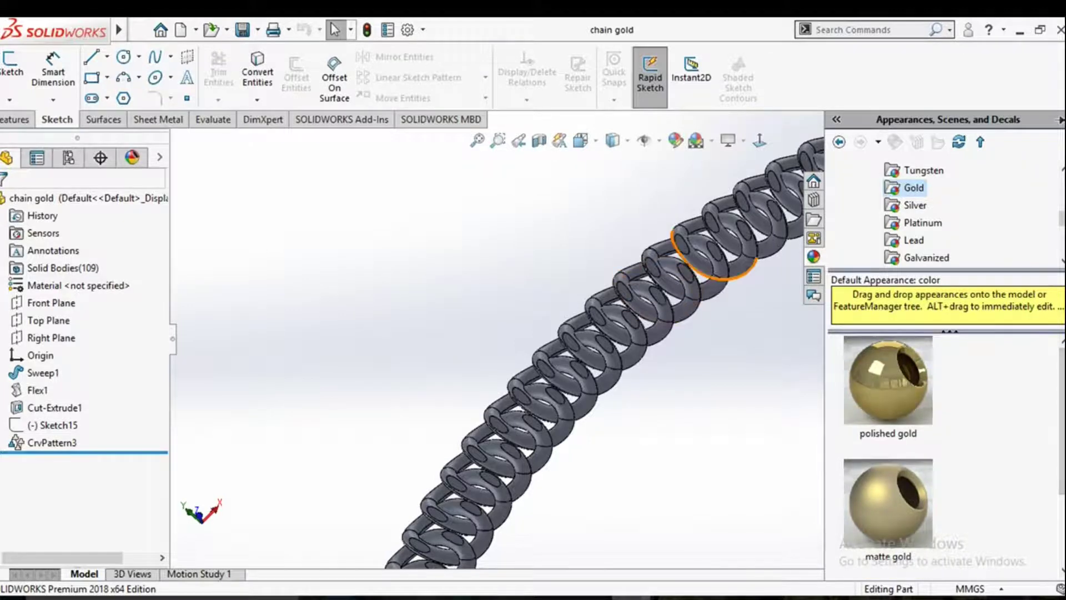
scroll(713, 267, down, 5)
drag(889, 380, 681, 260)
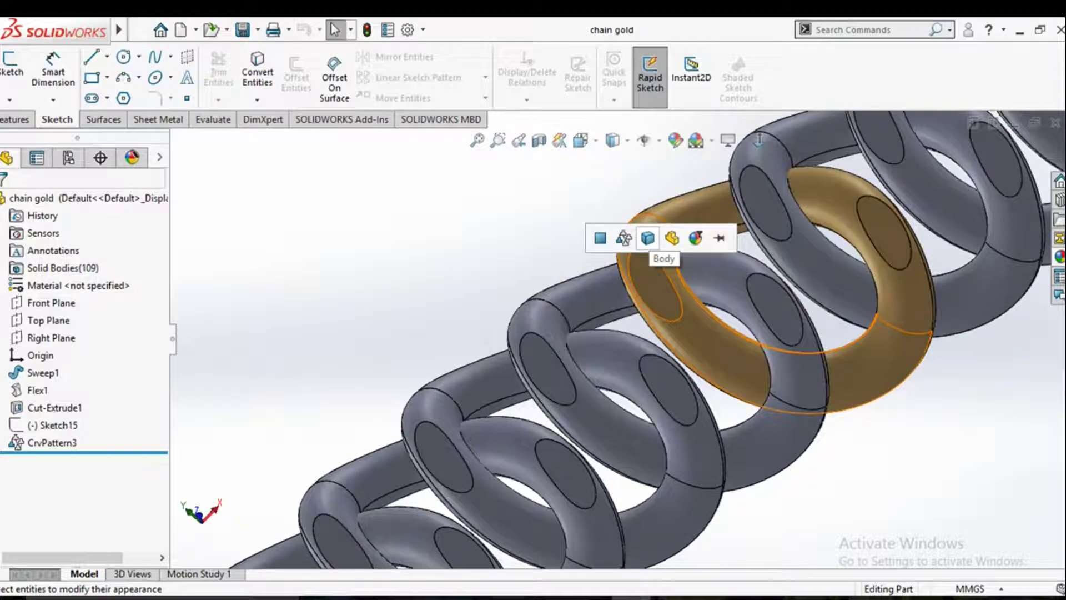
click(624, 238)
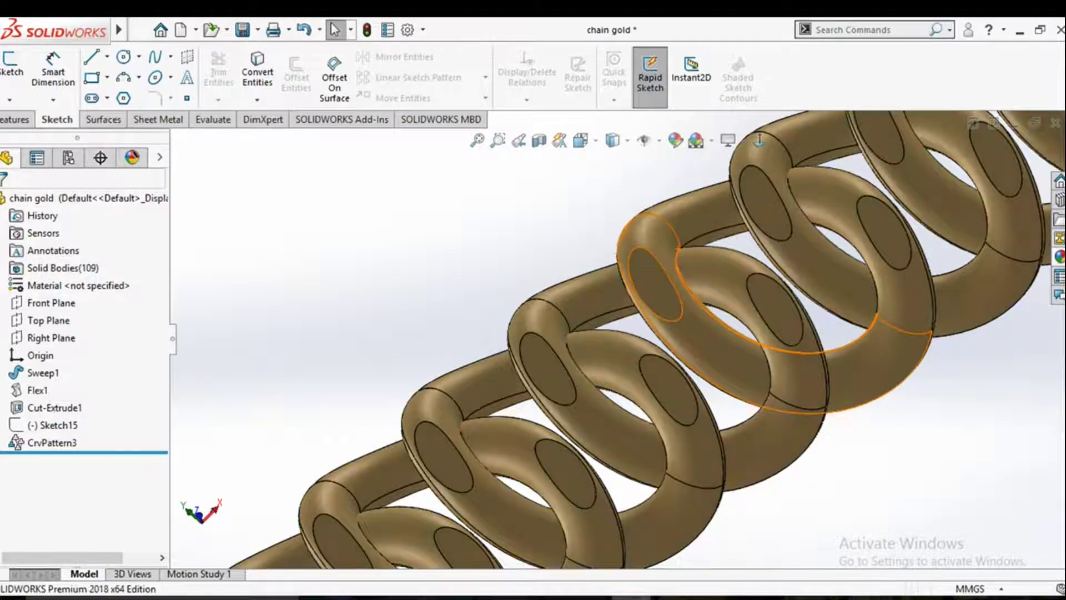
Remove the polished gold appearance from CrvPattern3 and leave the appearance settings.
scroll(618, 340, up, 5)
scroll(619, 340, up, 5)
scroll(611, 472, down, 5)
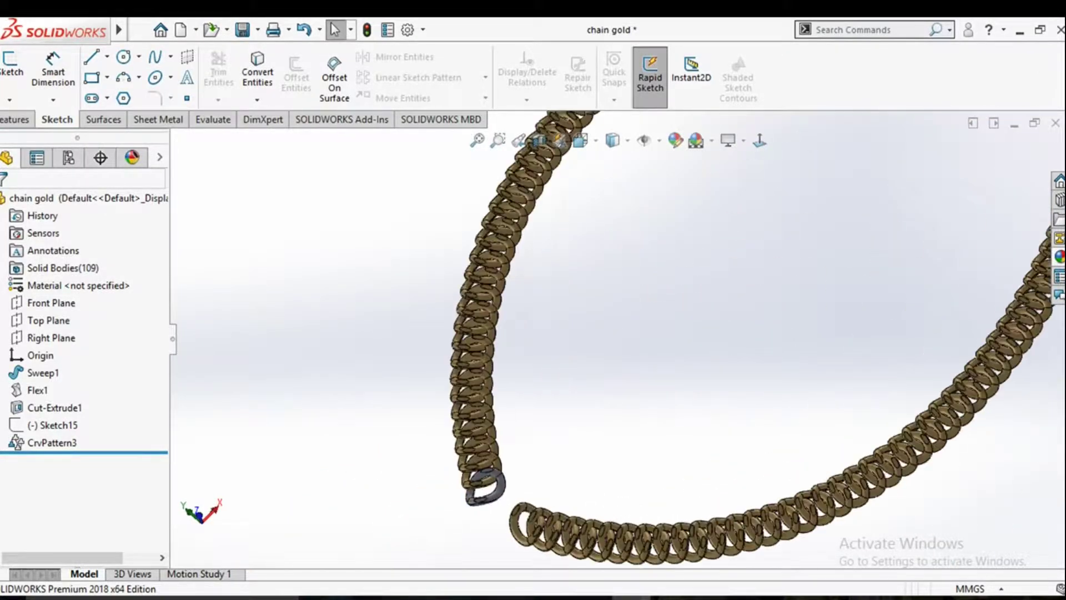
scroll(522, 255, down, 5)
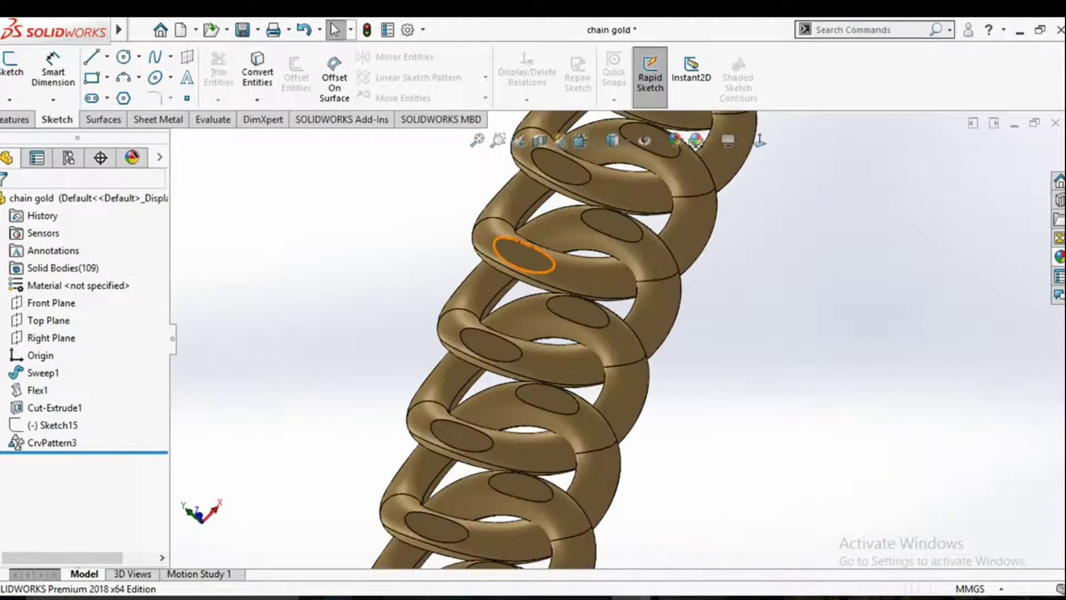
click(647, 264)
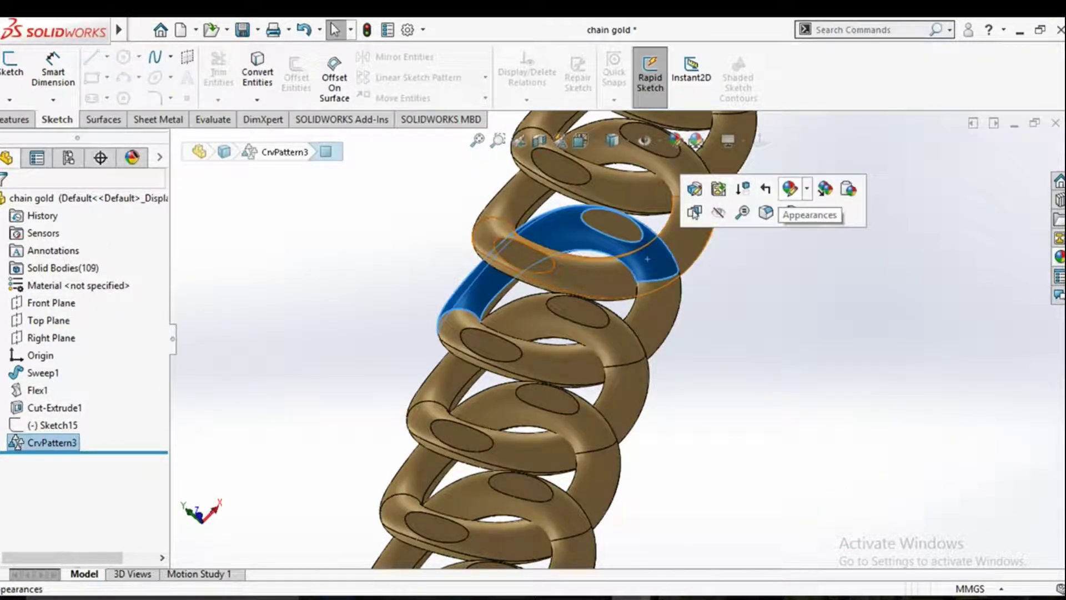
click(790, 189)
click(828, 242)
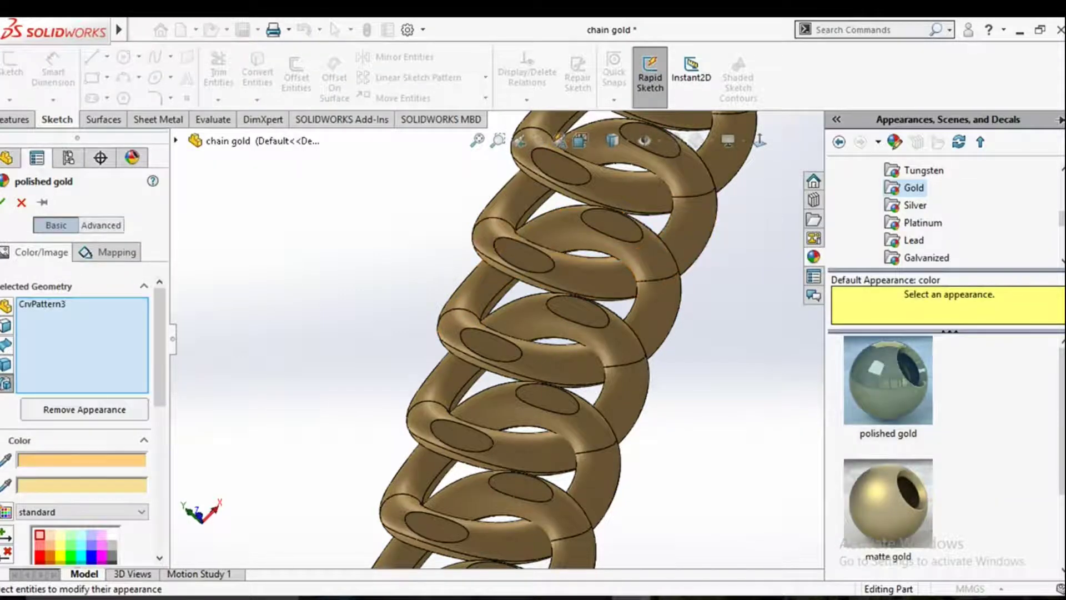
click(84, 410)
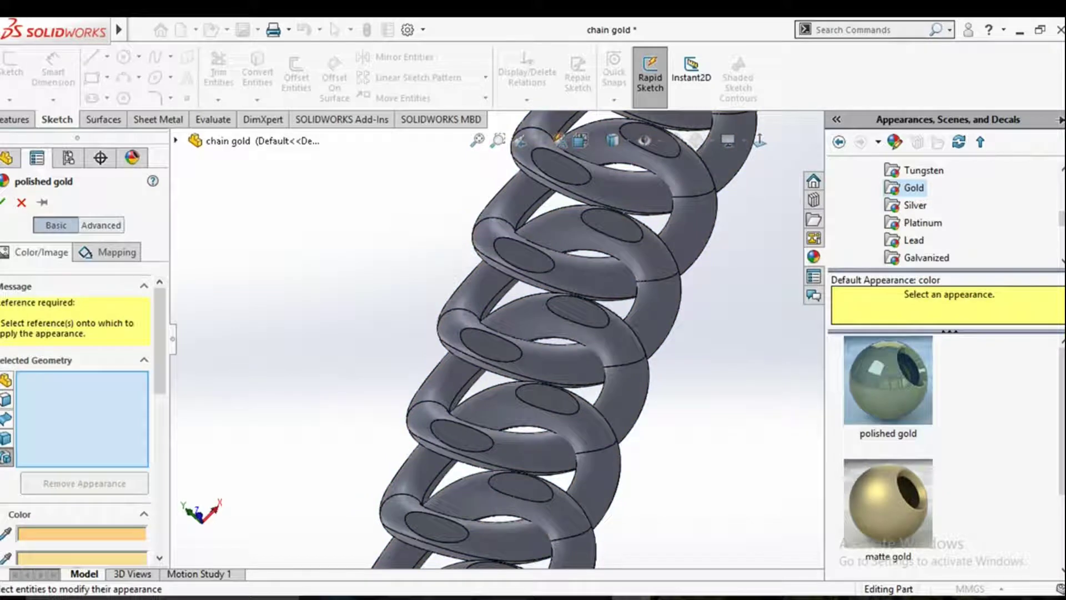
drag(888, 381, 576, 278)
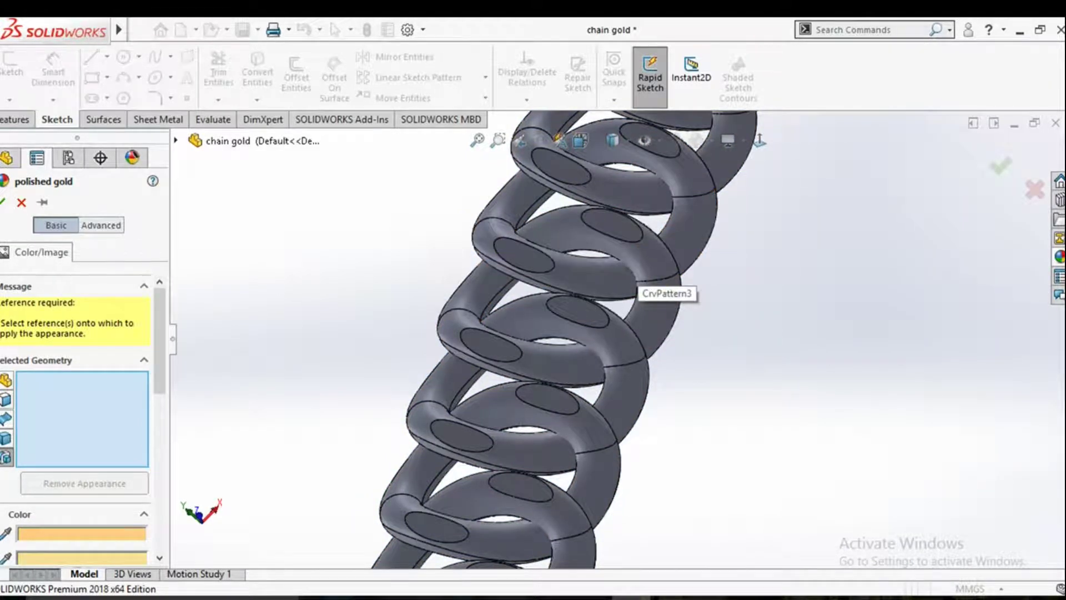
click(21, 203)
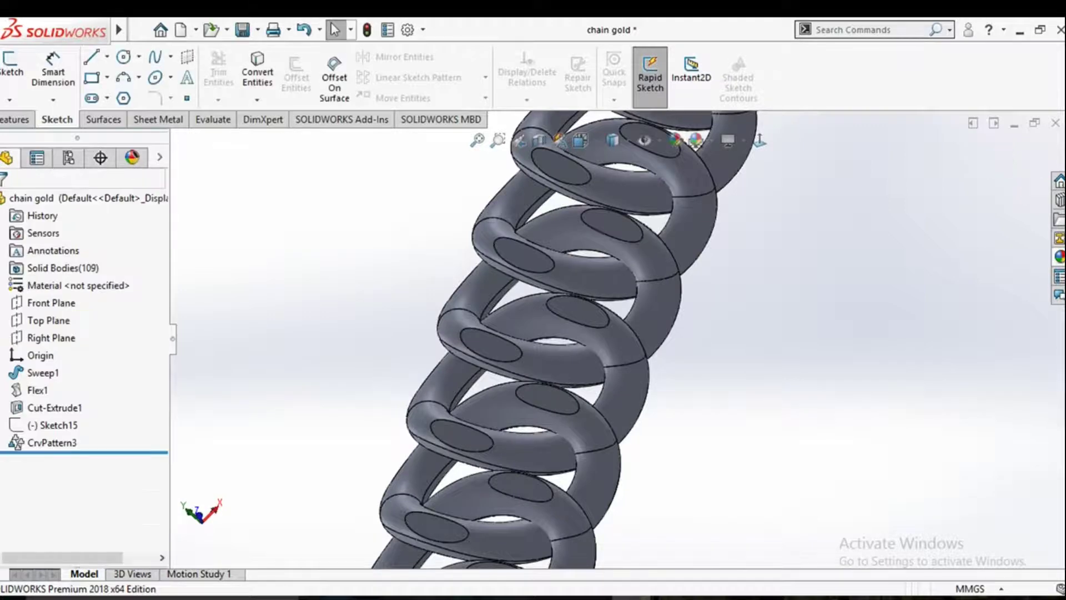
Apply the matte gold appearance to the whole part.
click(1060, 256)
drag(888, 503, 671, 295)
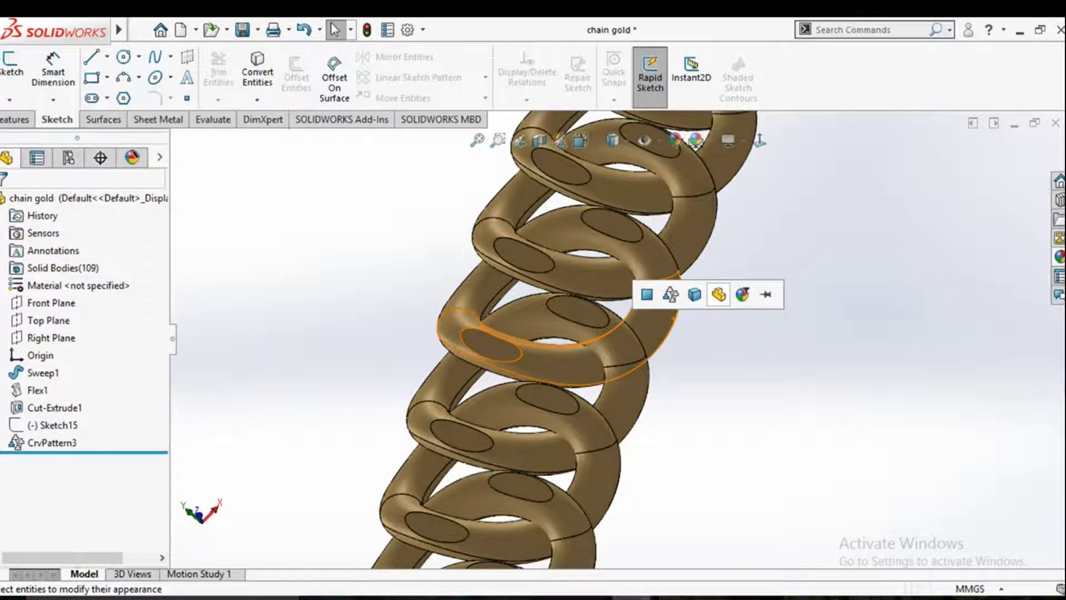
scroll(622, 428, up, 10)
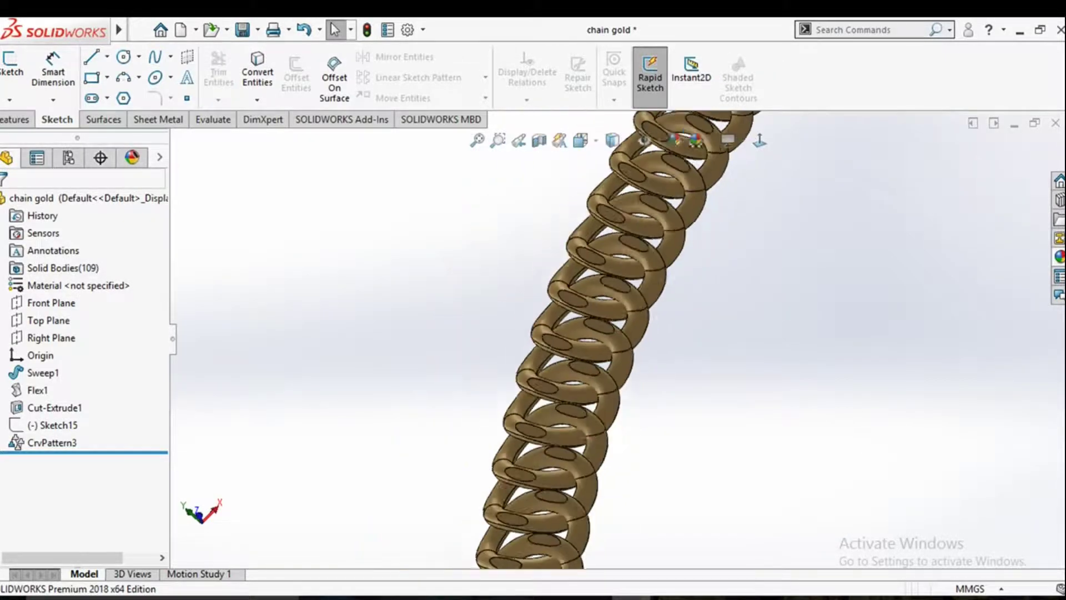
Examine the gold chain's open end, full loop and side links from several angles.
scroll(622, 427, down, 5)
middle_drag(611, 413, 670, 383)
scroll(618, 361, up, 6)
middle_drag(600, 360, 596, 353)
scroll(593, 349, down, 6)
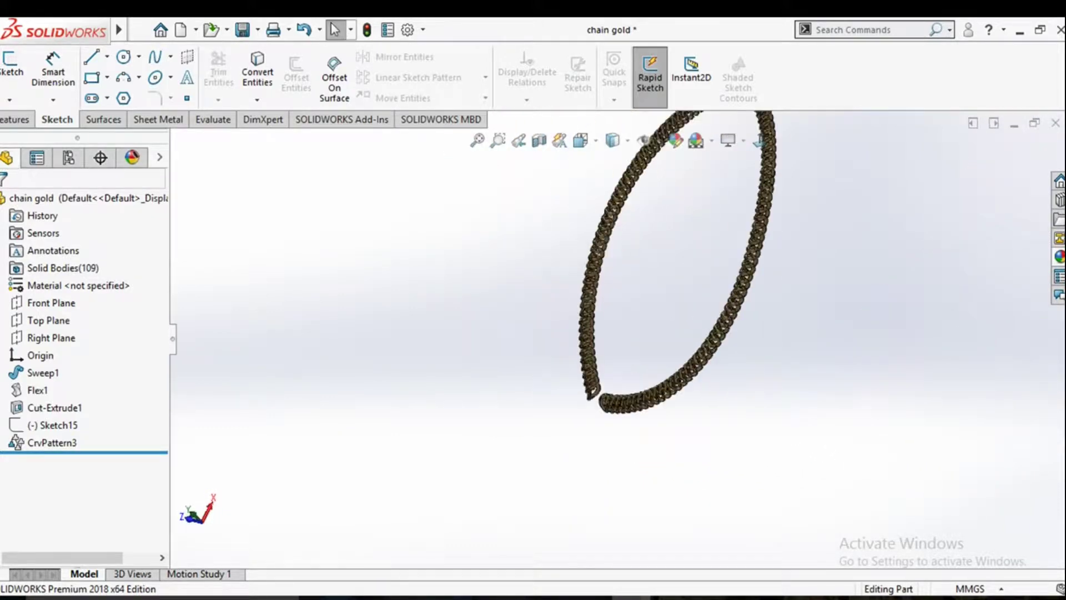
scroll(605, 335, up, 7)
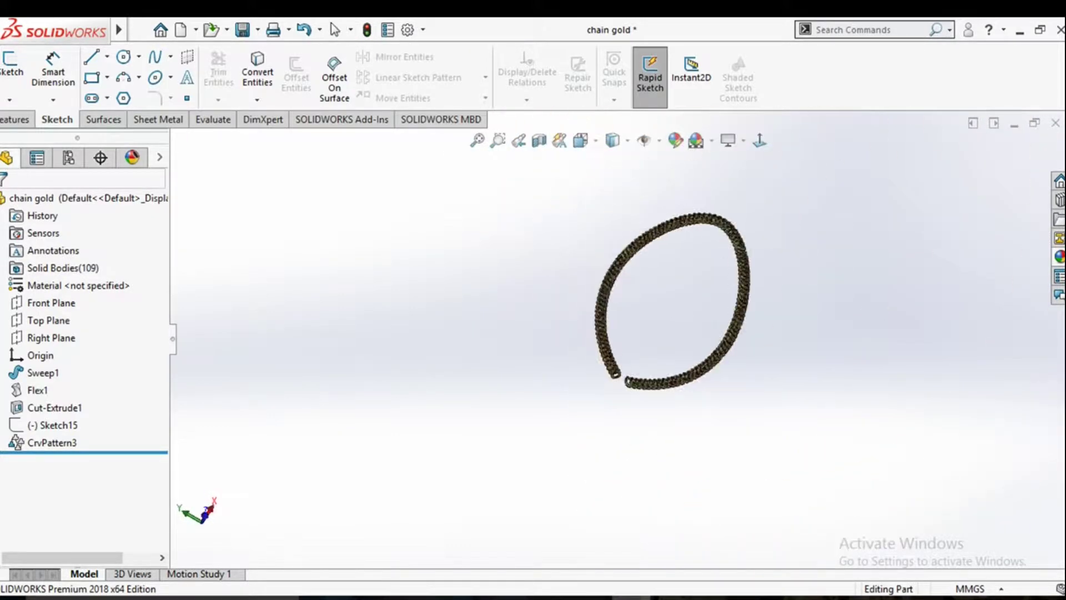
middle_drag(606, 335, 483, 332)
scroll(661, 355, down, 10)
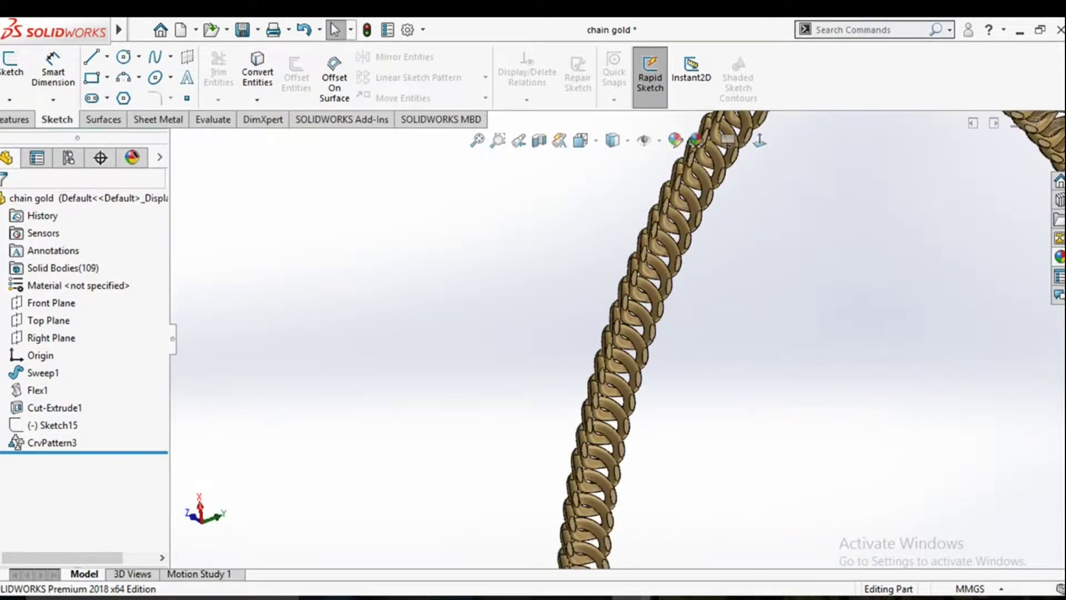
Examine the gold links up close, along the chain's curve, and in the loop as a whole.
middle_drag(661, 356, 736, 366)
scroll(666, 328, up, 5)
scroll(422, 447, down, 10)
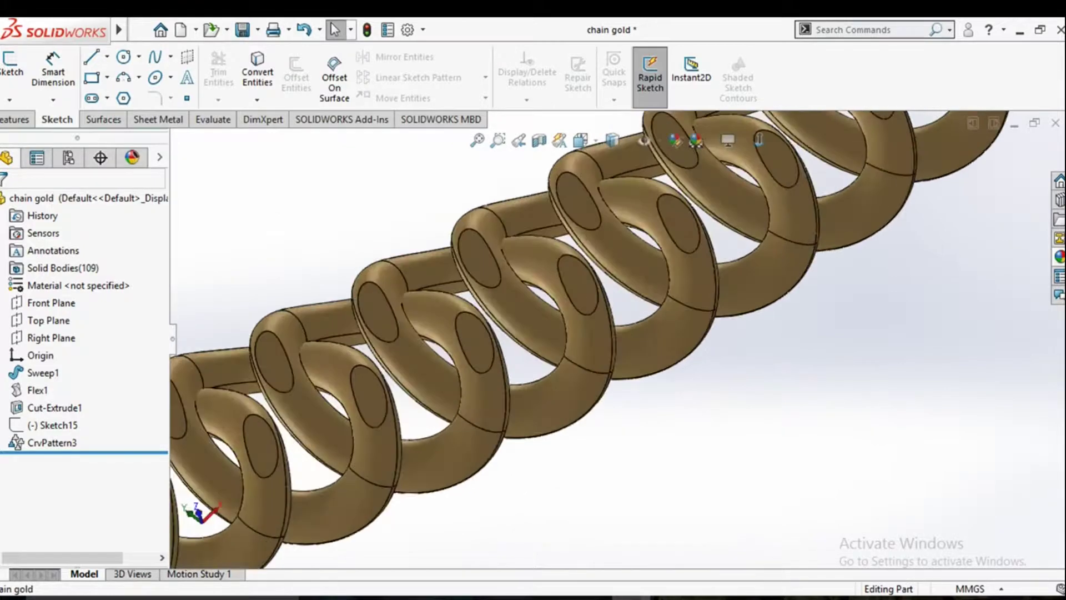
middle_drag(442, 410, 578, 356)
scroll(639, 333, up, 10)
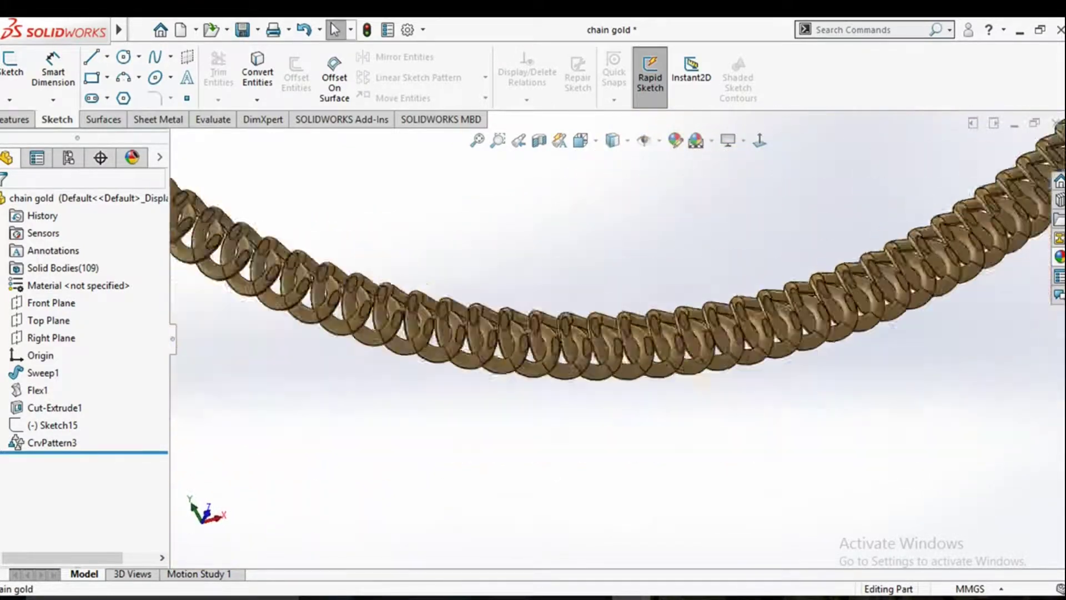
middle_drag(639, 334, 694, 333)
scroll(639, 356, down, 10)
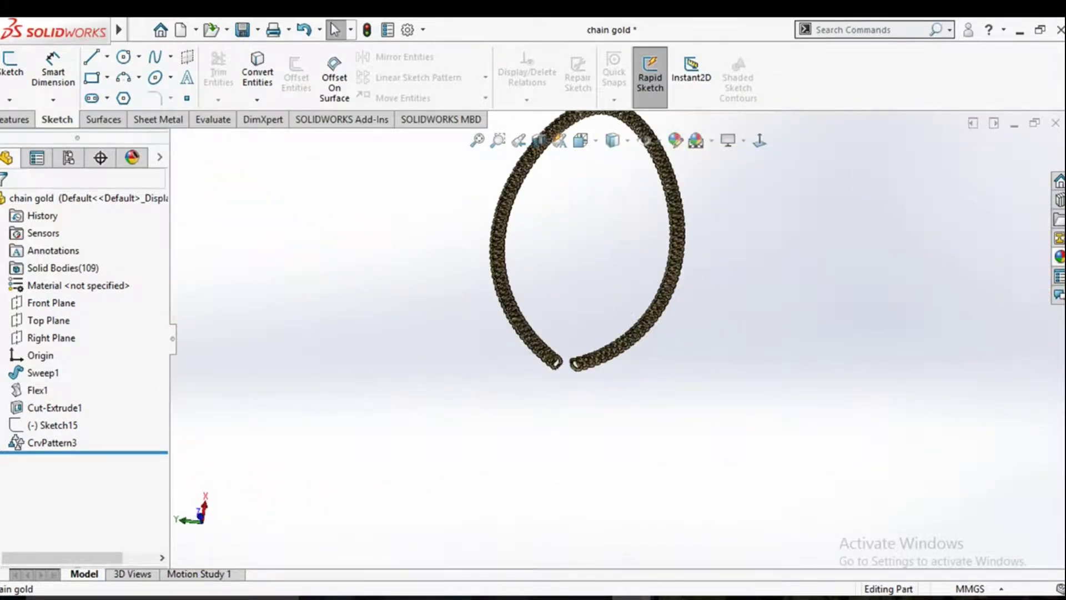
Roll the model back to just after Cut-Extrude1 and fillet the outline edges of the link's four flat cuts with a 0.5 mm radius.
scroll(611, 361, down, 3)
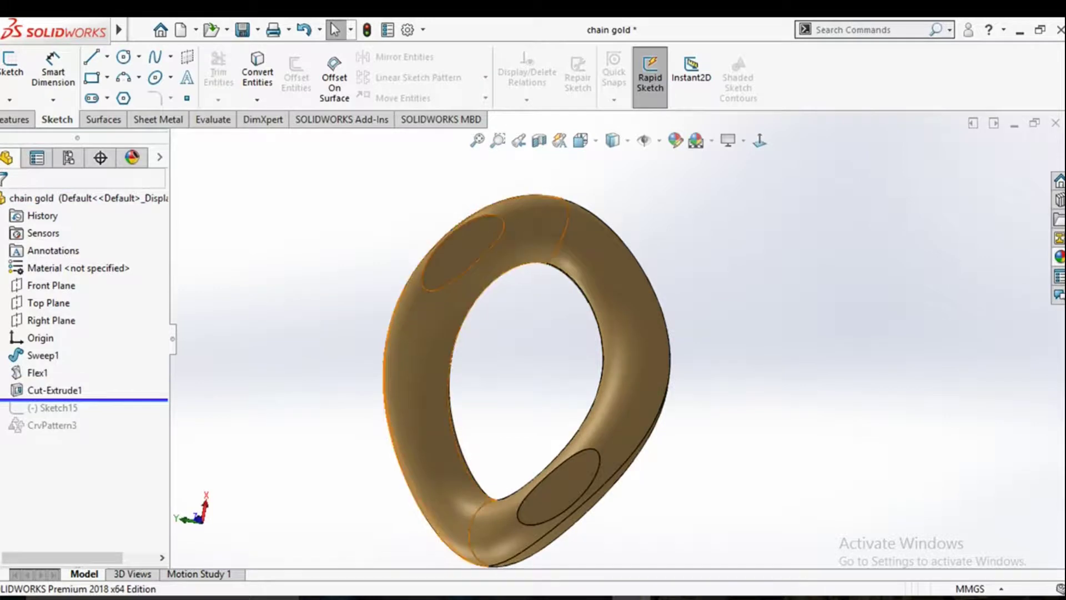
click(16, 119)
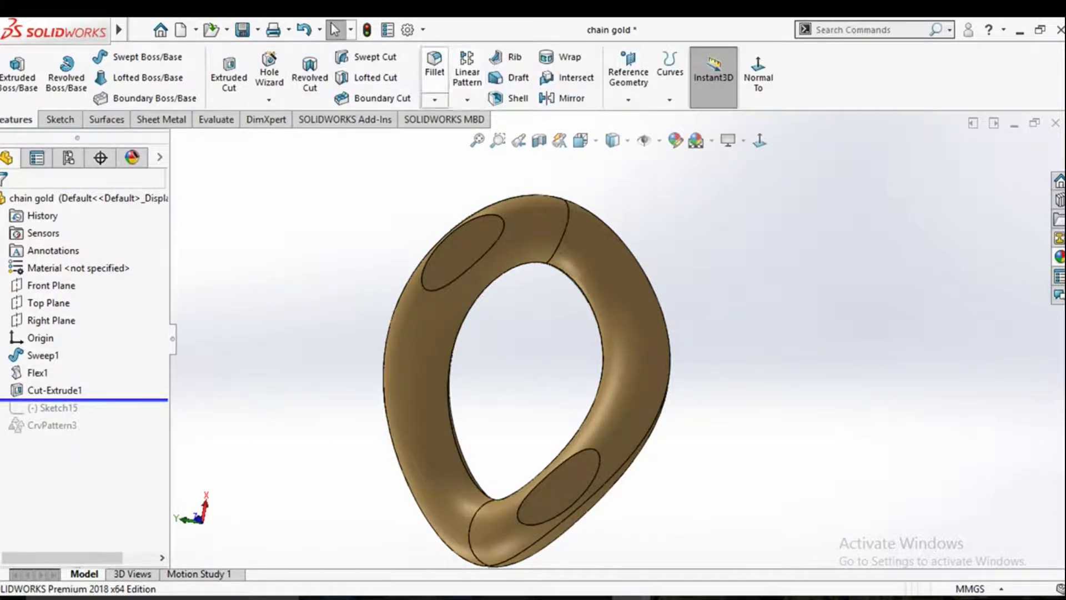
click(435, 69)
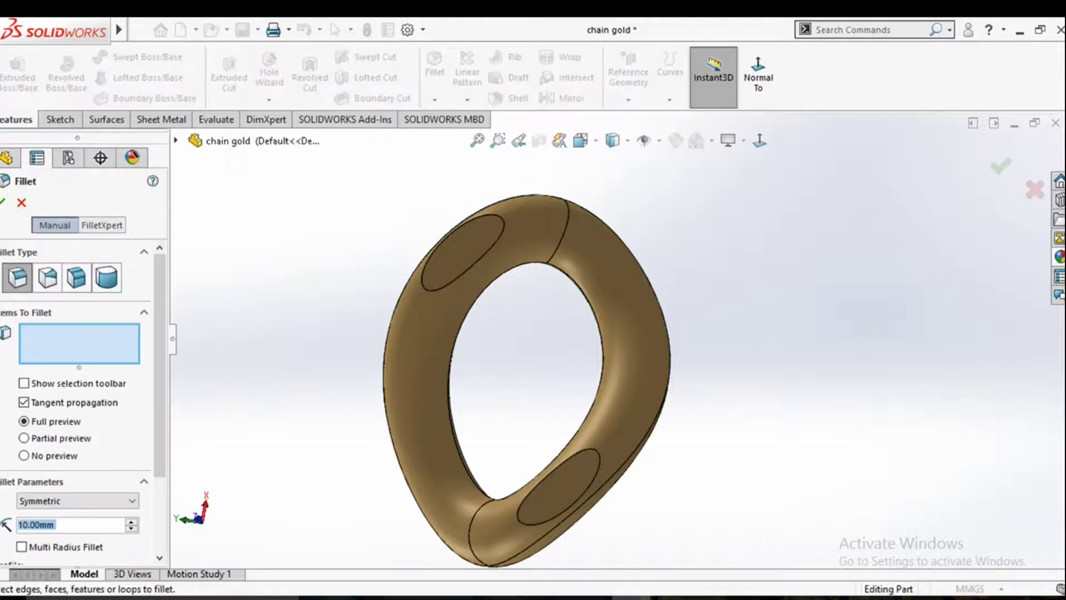
text(.5)
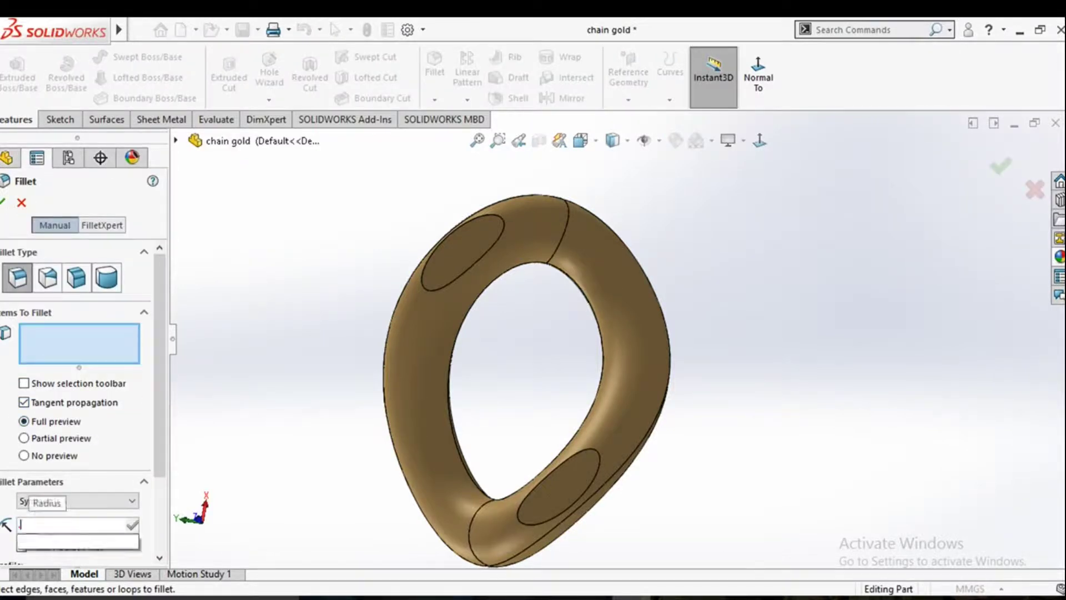
key(Return)
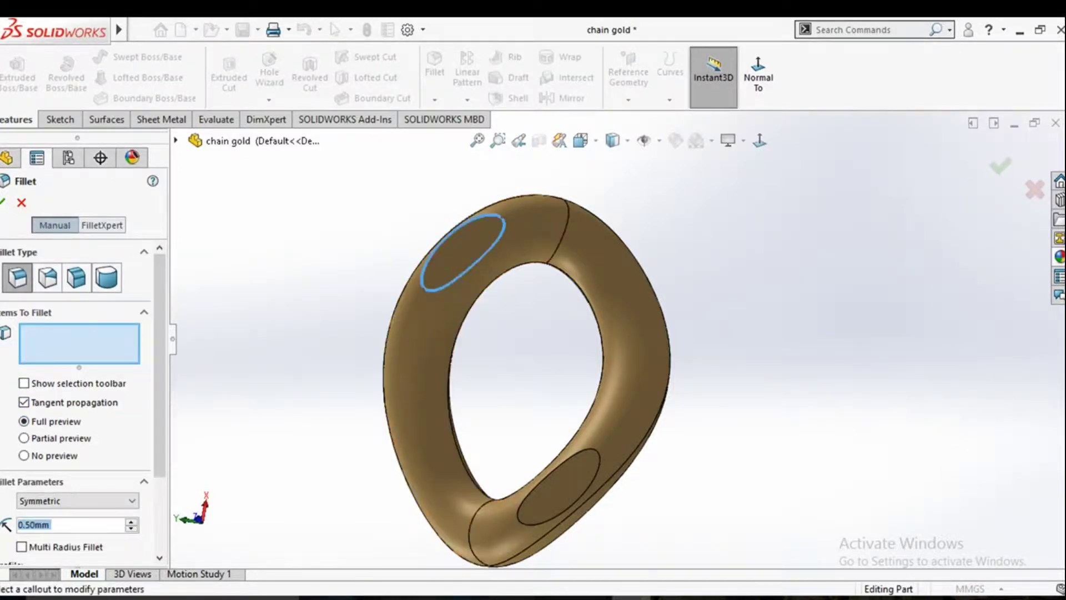
click(468, 269)
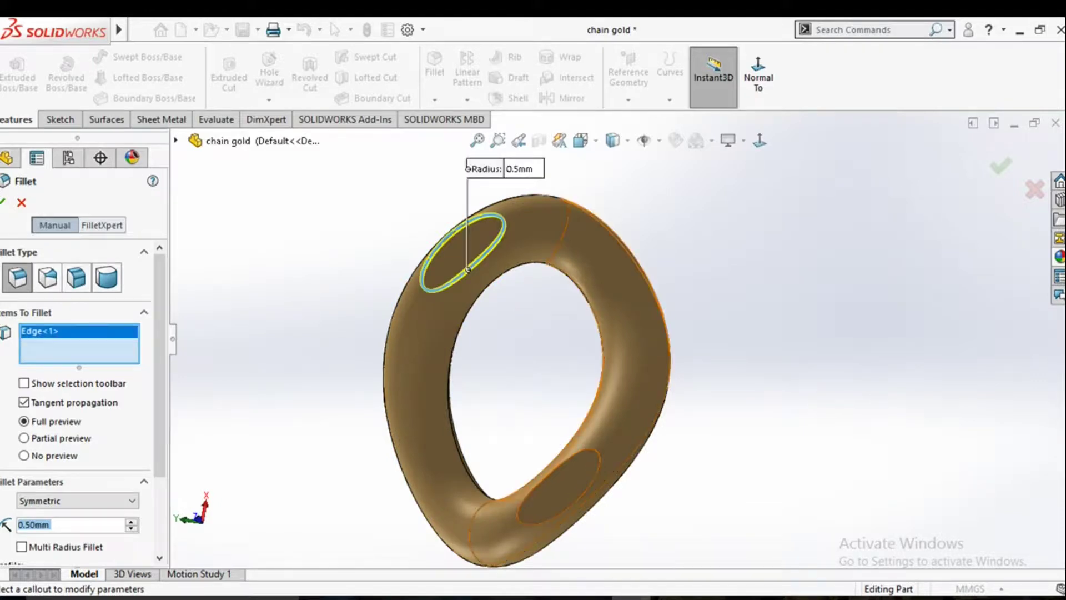
click(570, 460)
middle_drag(570, 460, 422, 439)
click(508, 255)
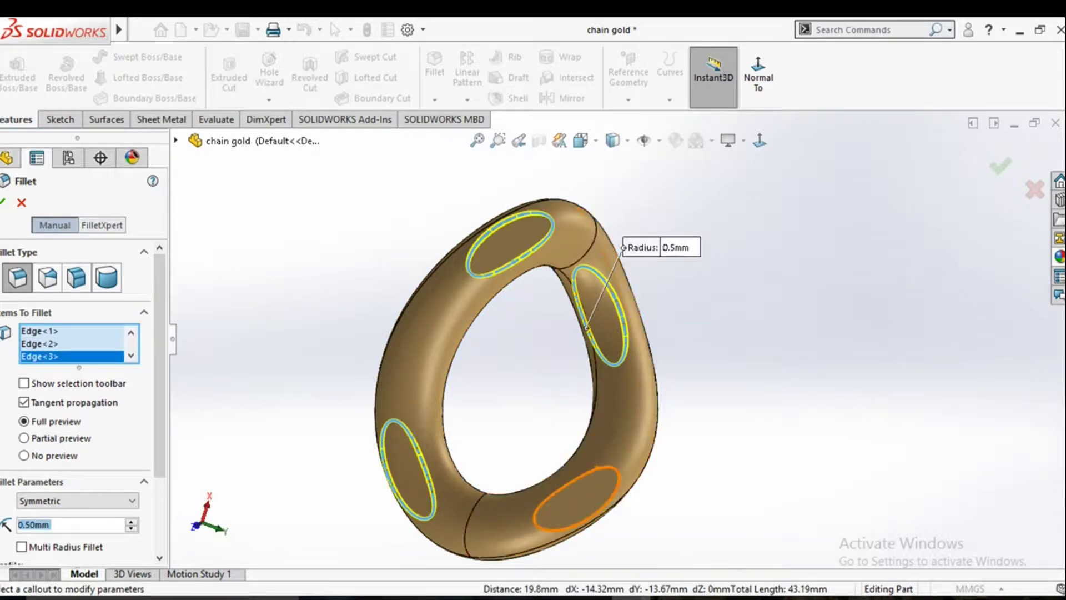
click(588, 479)
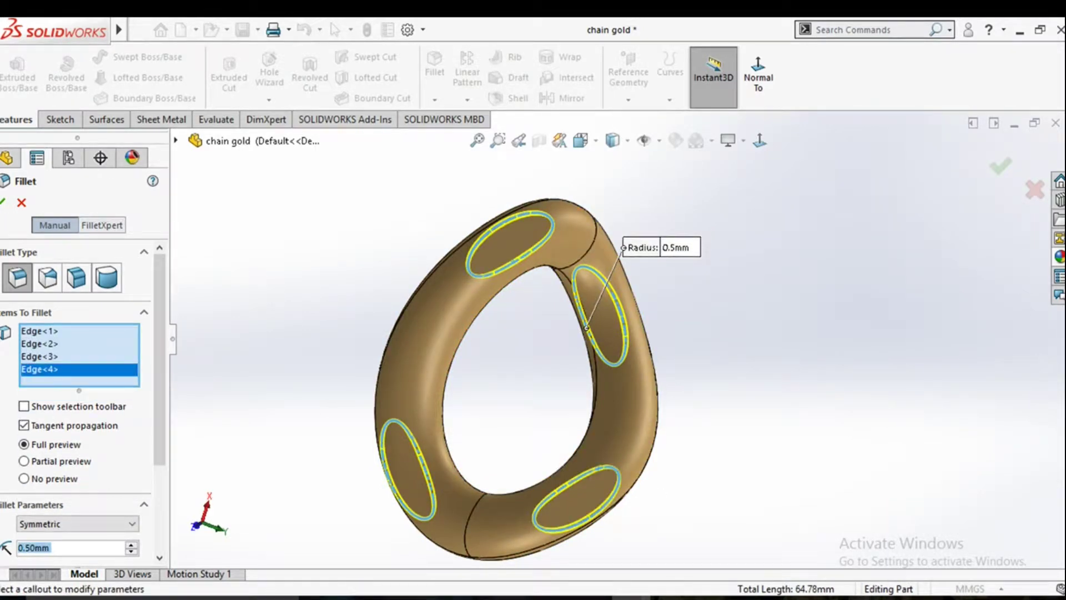
click(3, 203)
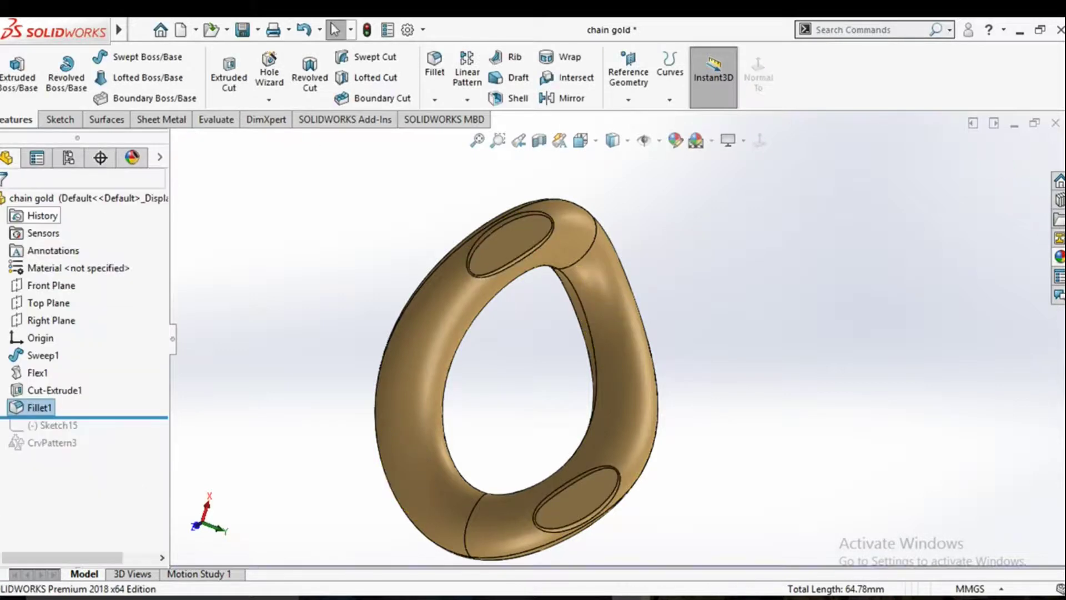
Roll the model forward past CrvPattern3 to rebuild the full chain from the filleted link.
scroll(584, 311, up, 3)
middle_drag(547, 311, 638, 311)
scroll(580, 297, down, 8)
scroll(533, 345, up, 6)
middle_drag(533, 344, 561, 383)
drag(83, 418, 83, 453)
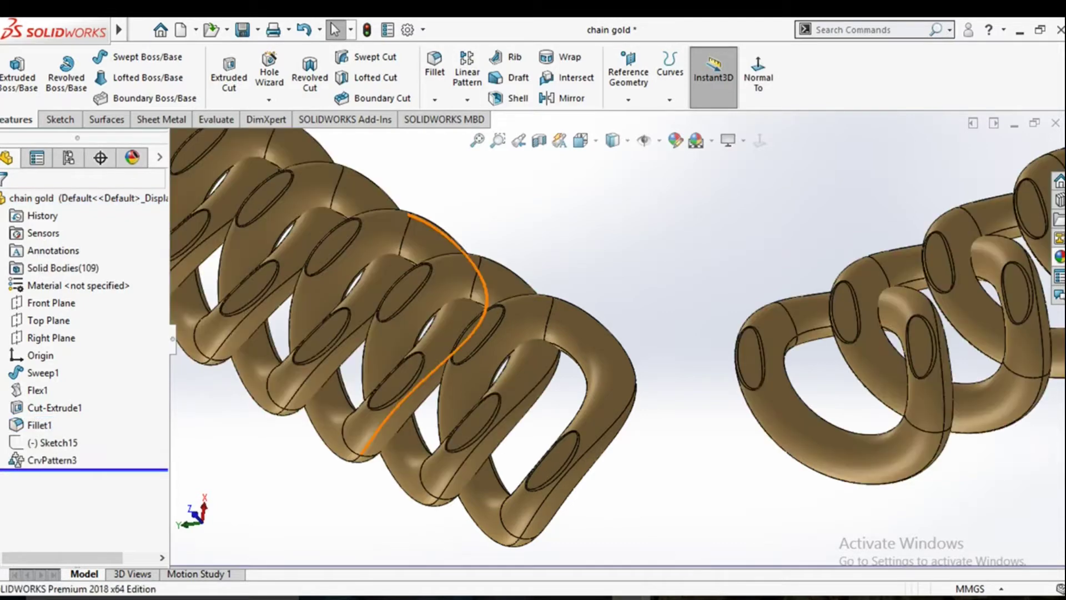
Examine the filleted flat cuts on the links along the side of the chain.
scroll(472, 255, up, 8)
scroll(472, 255, down, 6)
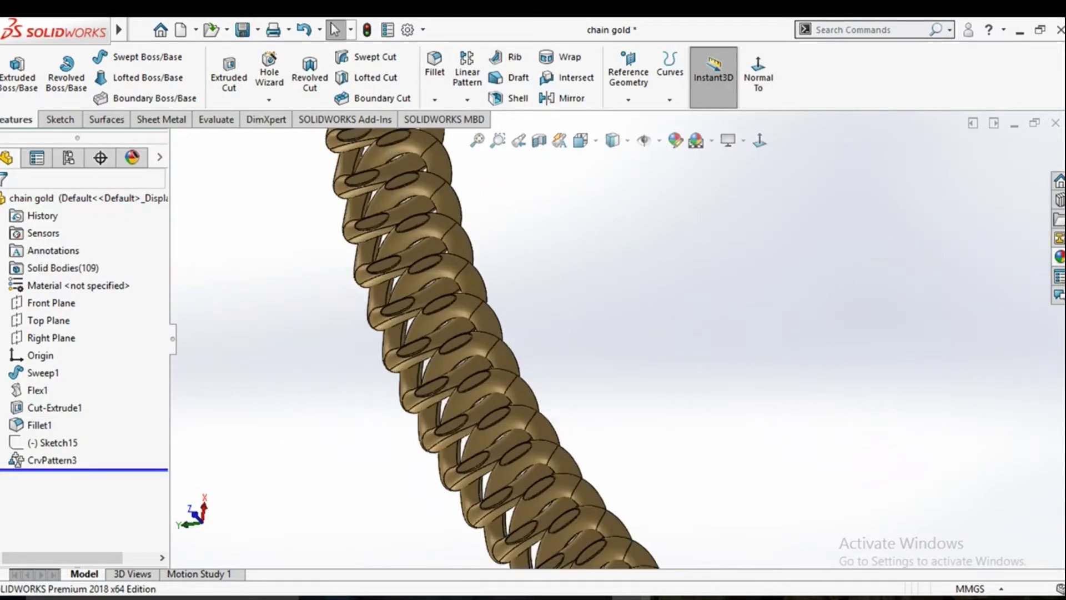
middle_drag(471, 253, 406, 303)
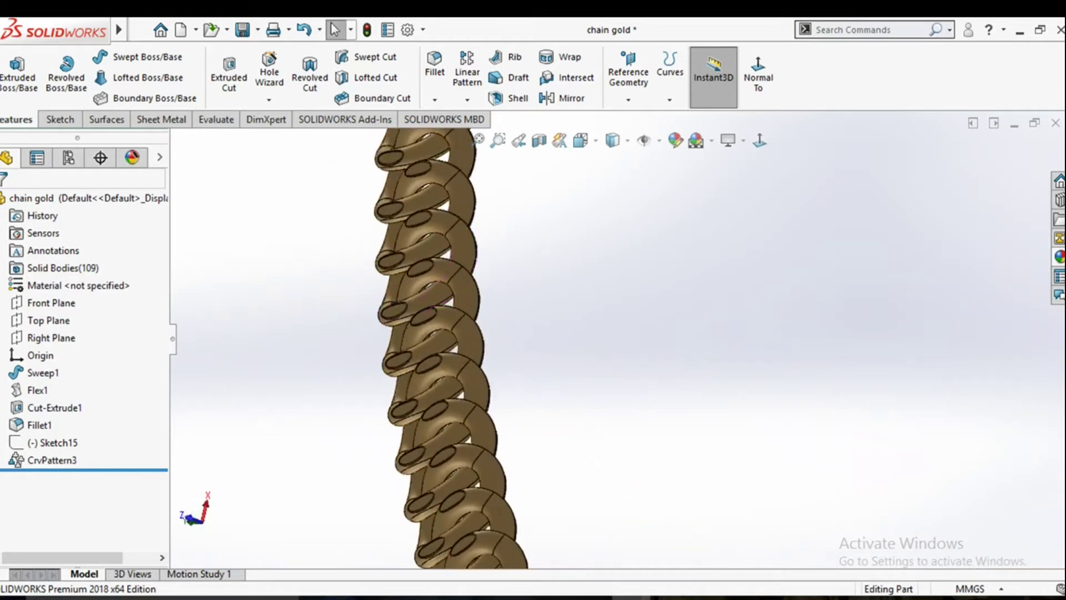